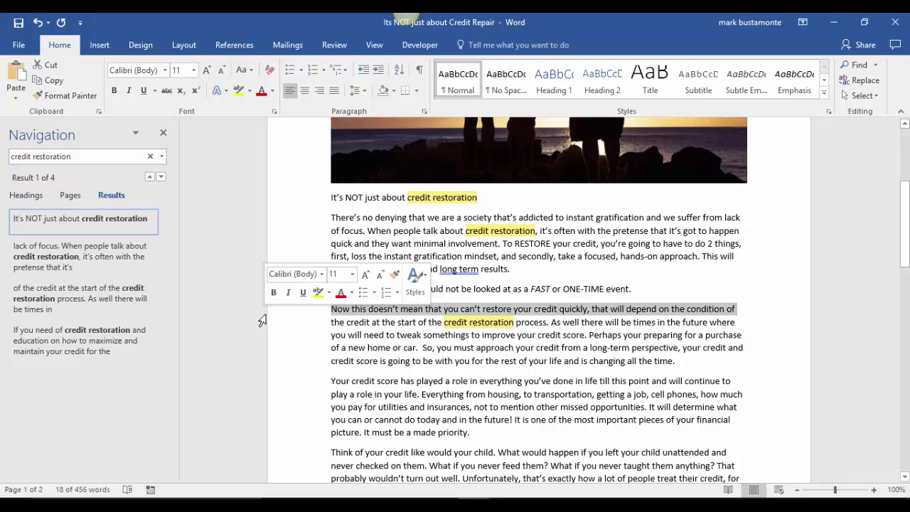
Step: Close the navigation pane to dismiss the existing "credit restoration" search and its highlights
left_click(871, 293)
left_click_drag(904, 239, 890, 190)
left_click(481, 257)
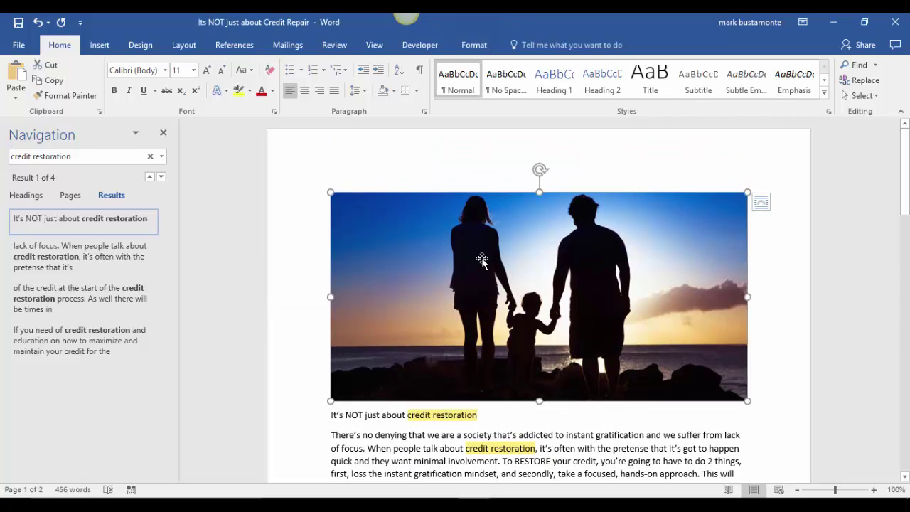
left_click_drag(905, 210, 904, 241)
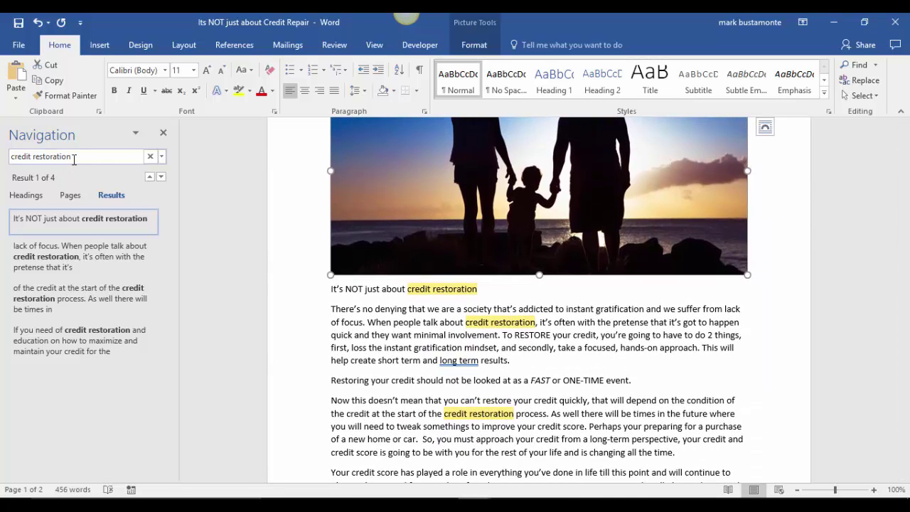
left_click_drag(8, 157, 96, 164)
key("BackSpace")
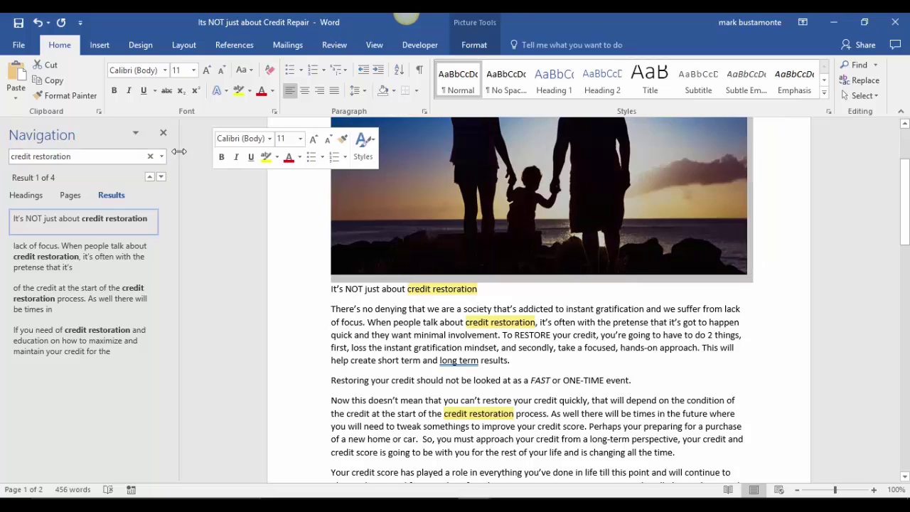
left_click(163, 133)
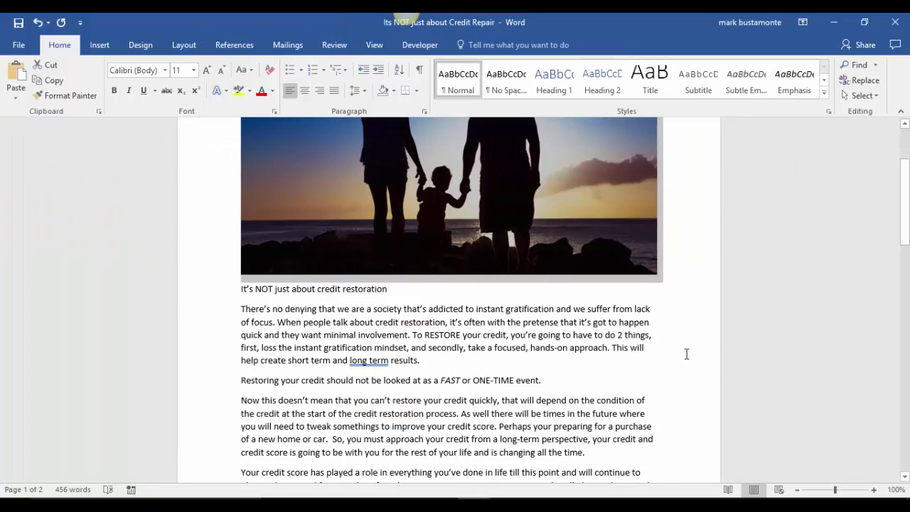
scroll(687, 353, "down", 3)
scroll(686, 353, "up", 1)
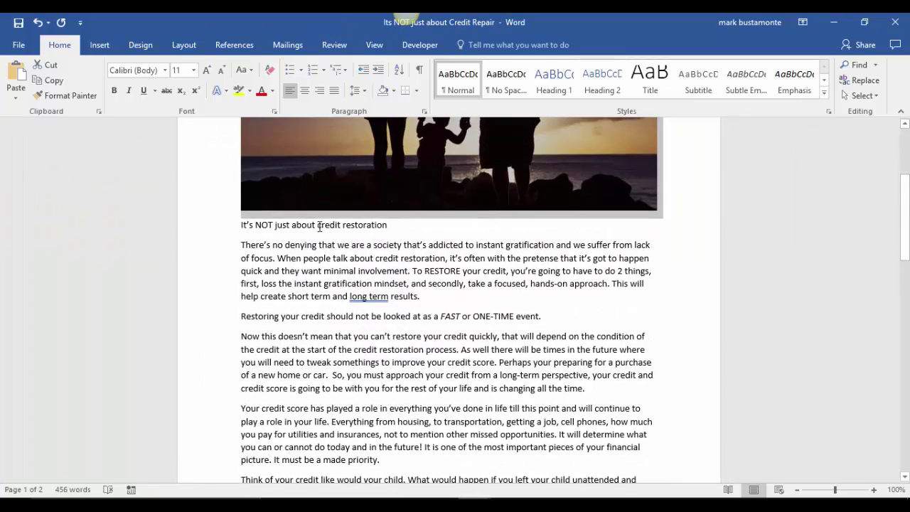
Step: Search the document for "credit restoration" and deselect the picture and text on the page
key("ctrl+f")
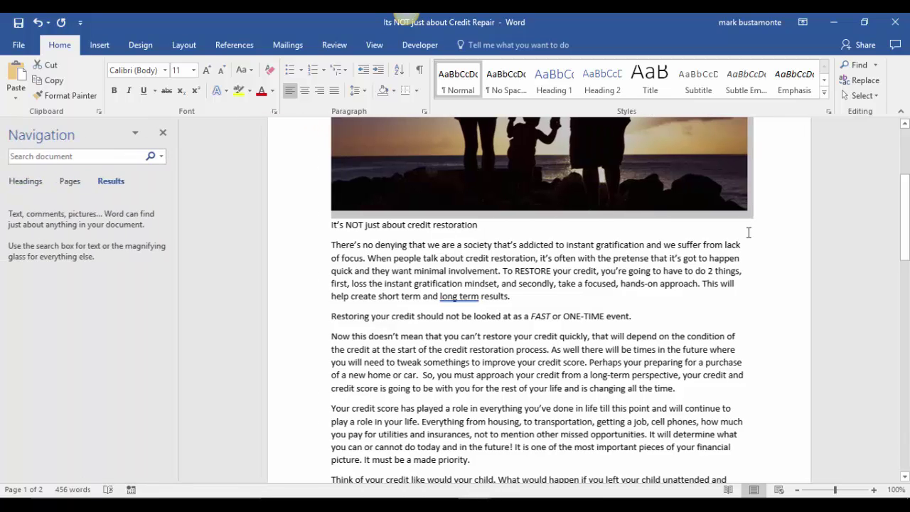
type("credit restoration")
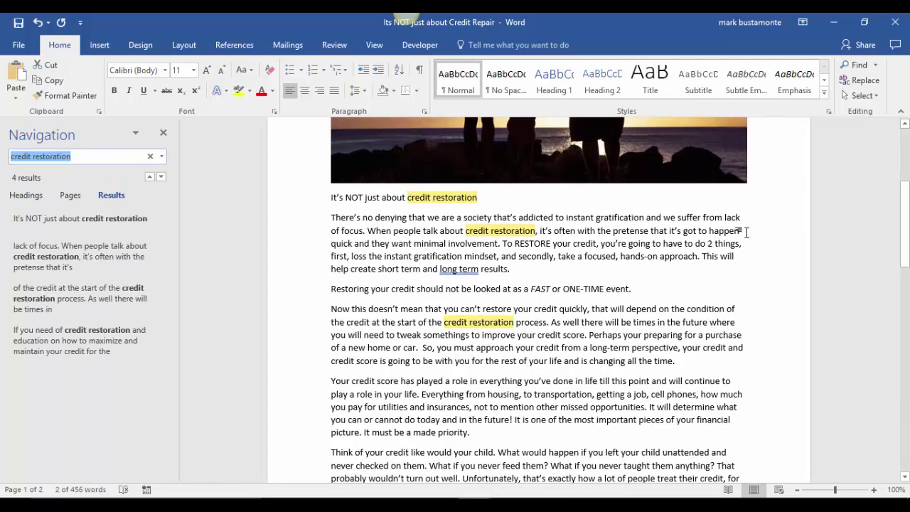
scroll(308, 292, "up", 1)
left_click(244, 224)
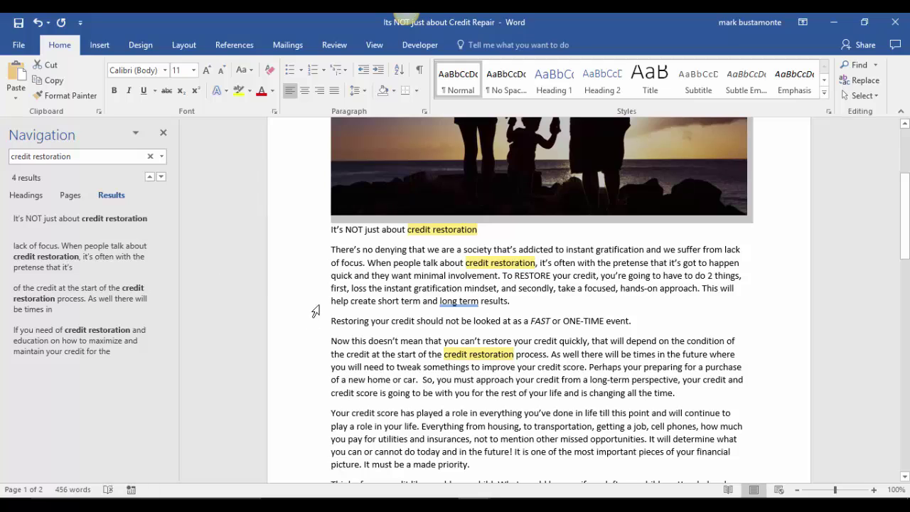
Step: Correct the flagged "long term" at the end of the first body paragraph to "long-term"
left_click(458, 300)
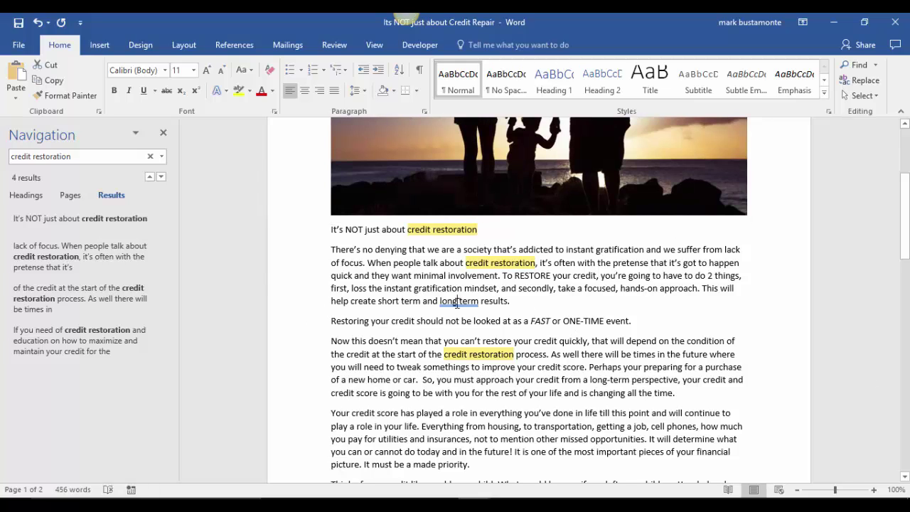
right_click(458, 300)
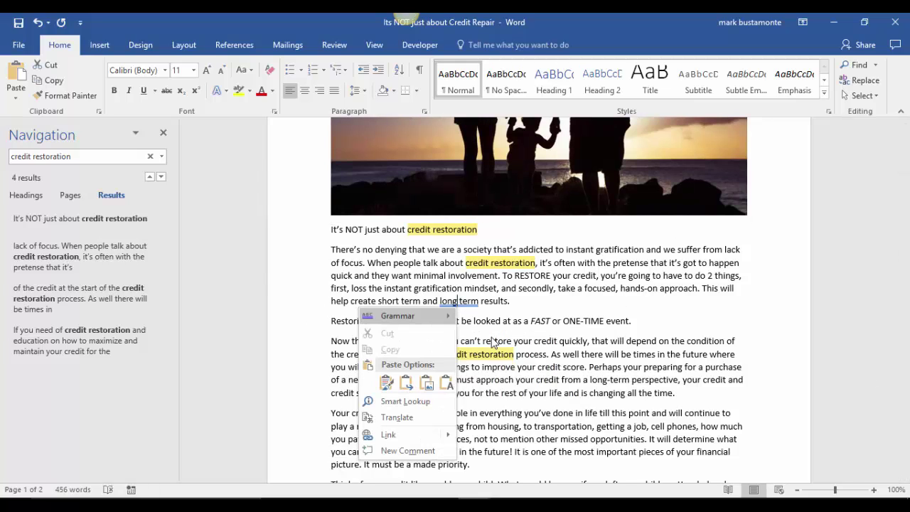
left_click(496, 334)
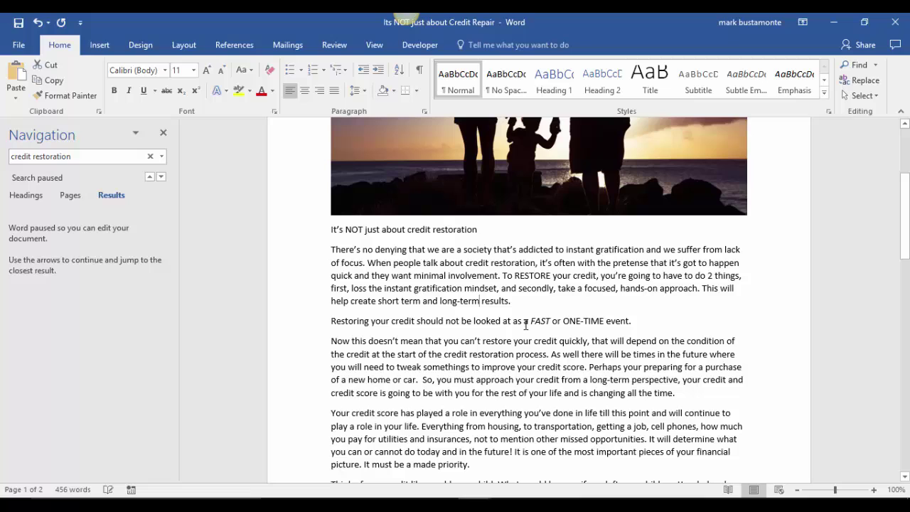
Step: Resume the "credit restoration" search and examine where the phrase occurs, from the title to the closing paragraph
left_click(107, 158)
key("Return")
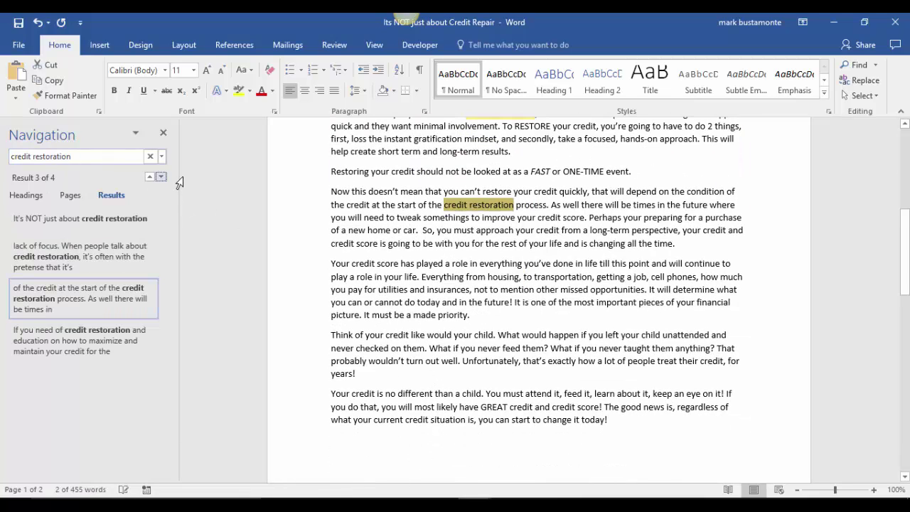
scroll(502, 244, "up", 5)
scroll(498, 299, "up", 2)
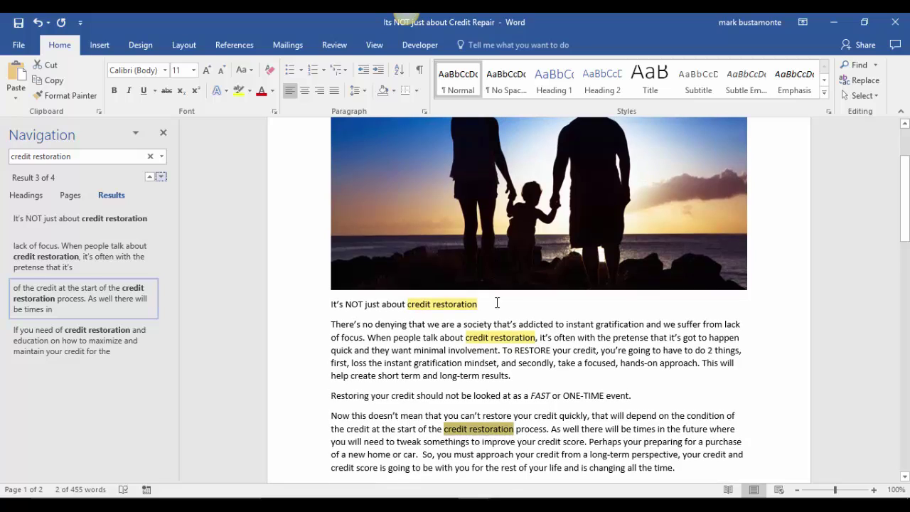
scroll(498, 349, "down", 2)
scroll(509, 337, "down", 1)
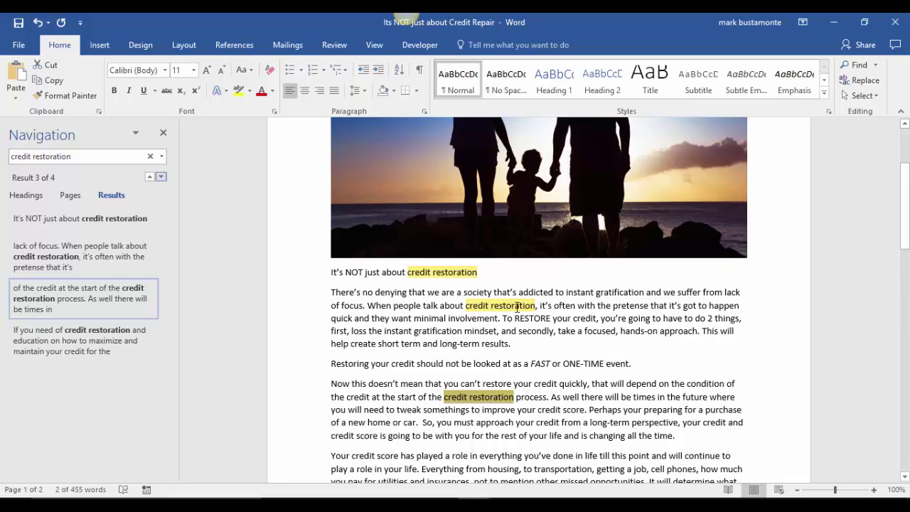
scroll(517, 306, "down", 2)
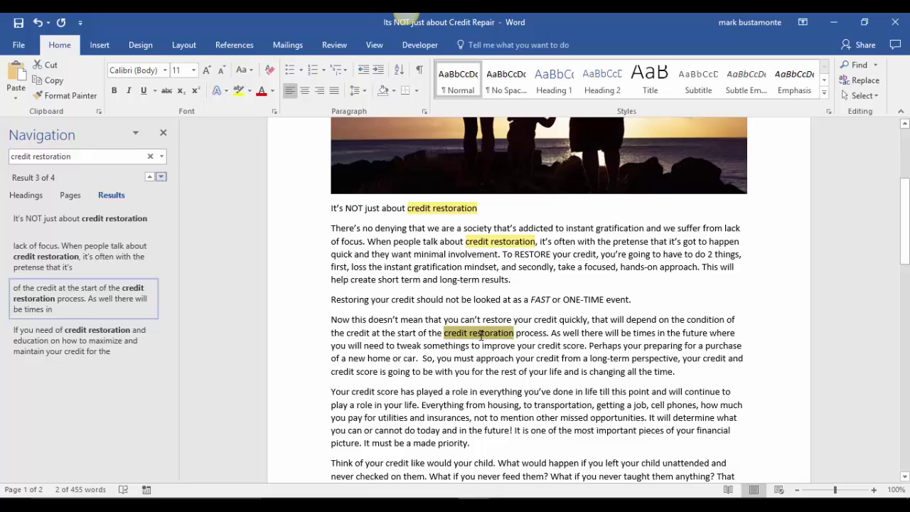
scroll(480, 333, "down", 2)
scroll(481, 333, "down", 10)
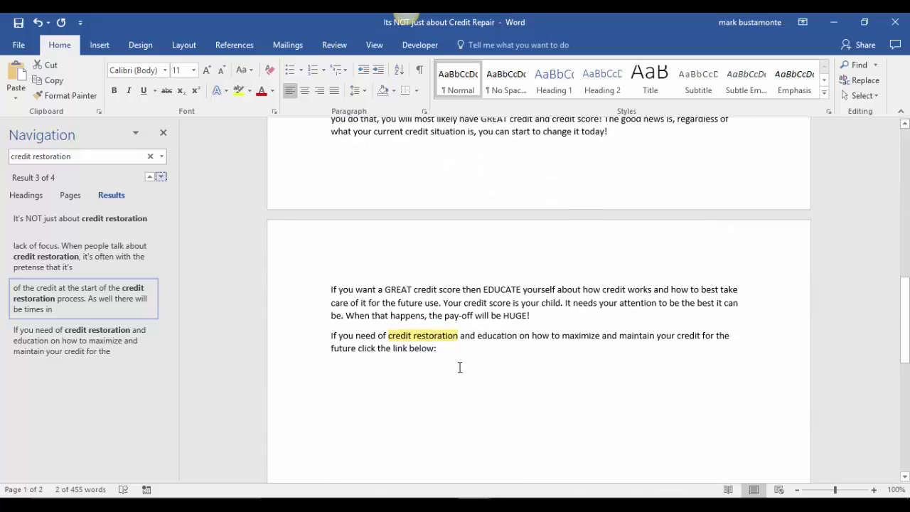
scroll(490, 352, "up", 12)
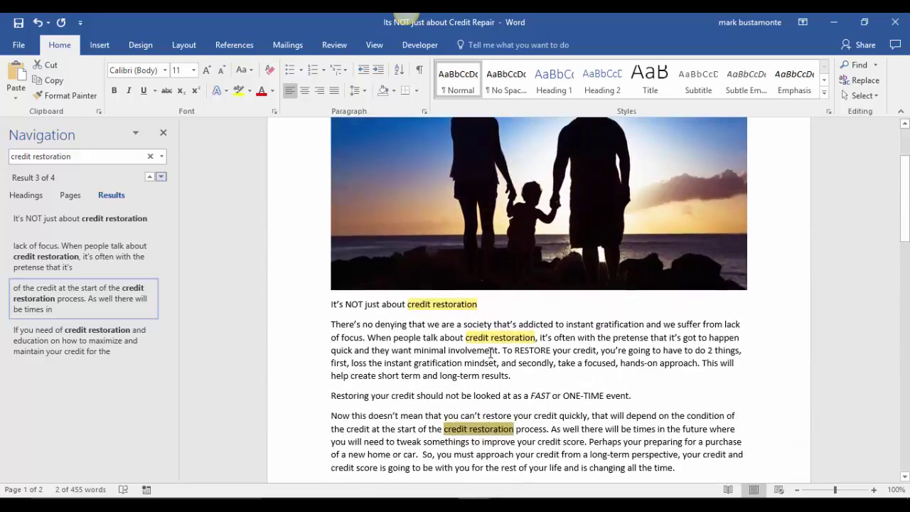
scroll(490, 353, "down", 2)
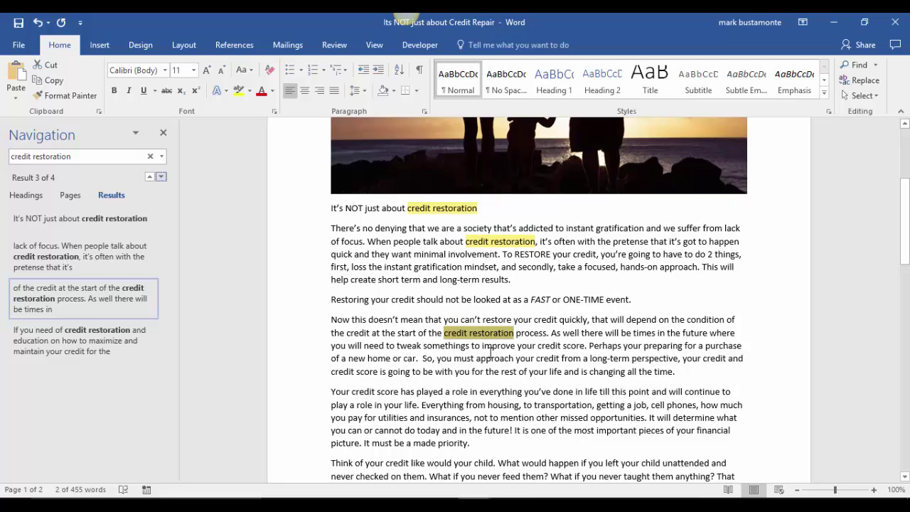
scroll(491, 353, "down", 2)
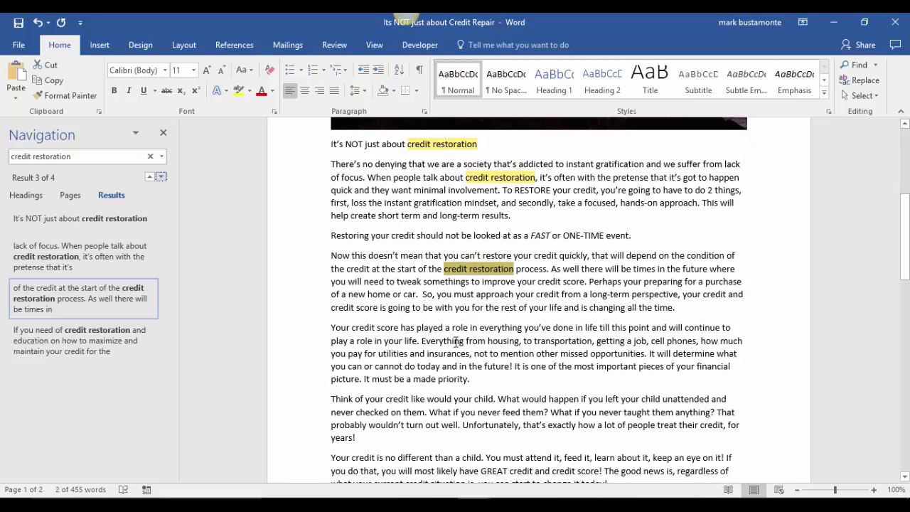
scroll(496, 334, "down", 1)
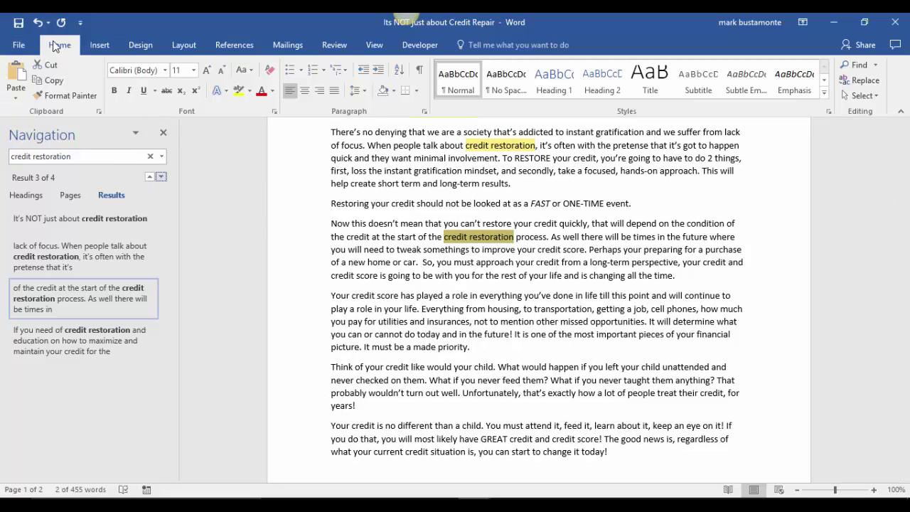
Step: Check the word count with the matched phrase still selected, closing the navigation pane before checking again
left_click(334, 45)
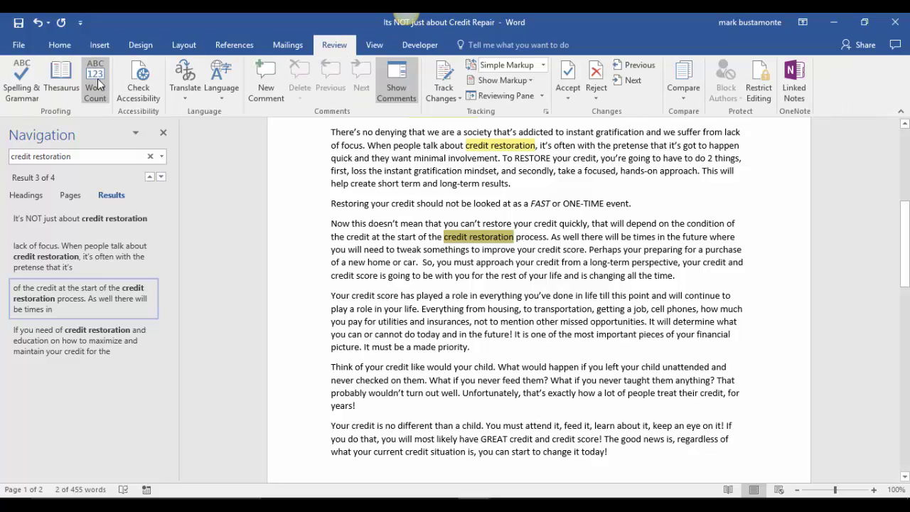
left_click(95, 79)
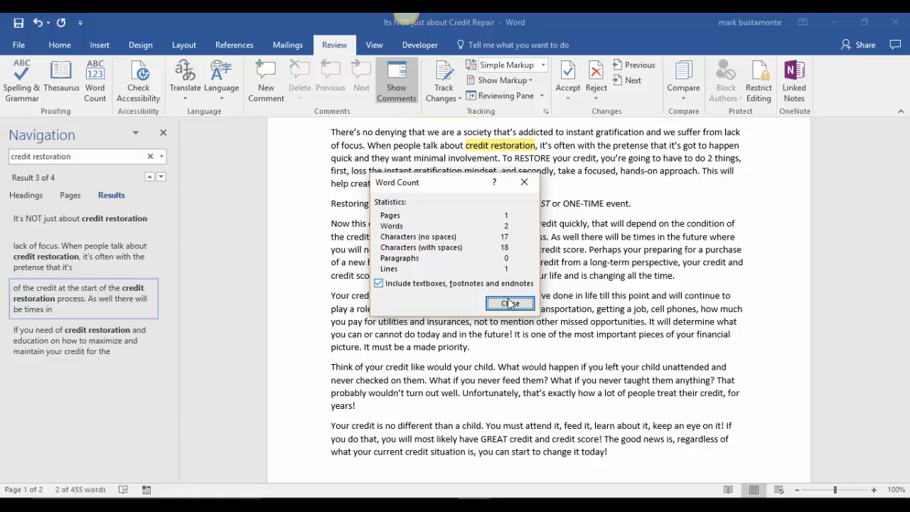
left_click(510, 304)
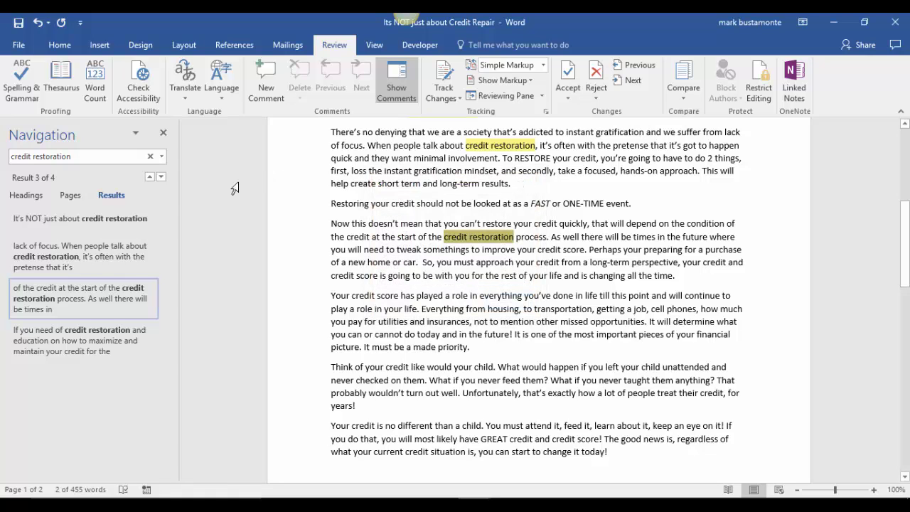
left_click(163, 134)
left_click(95, 80)
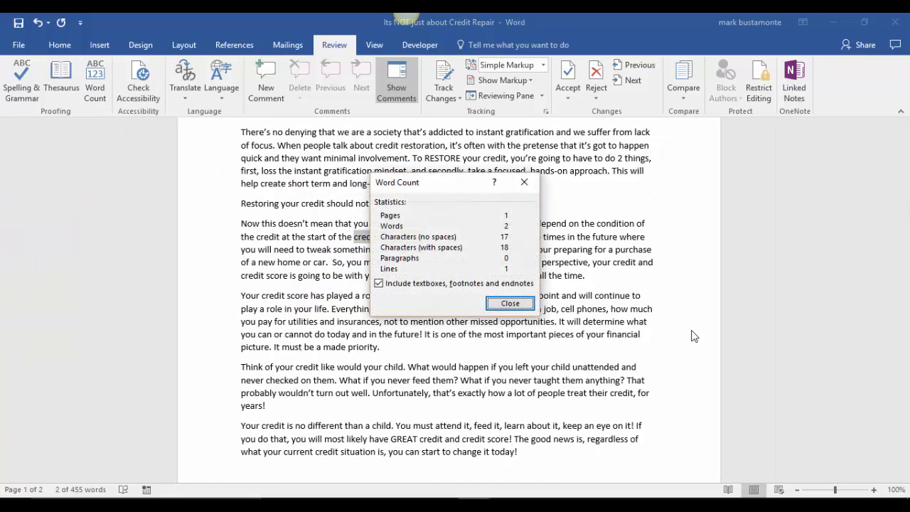
left_click(511, 303)
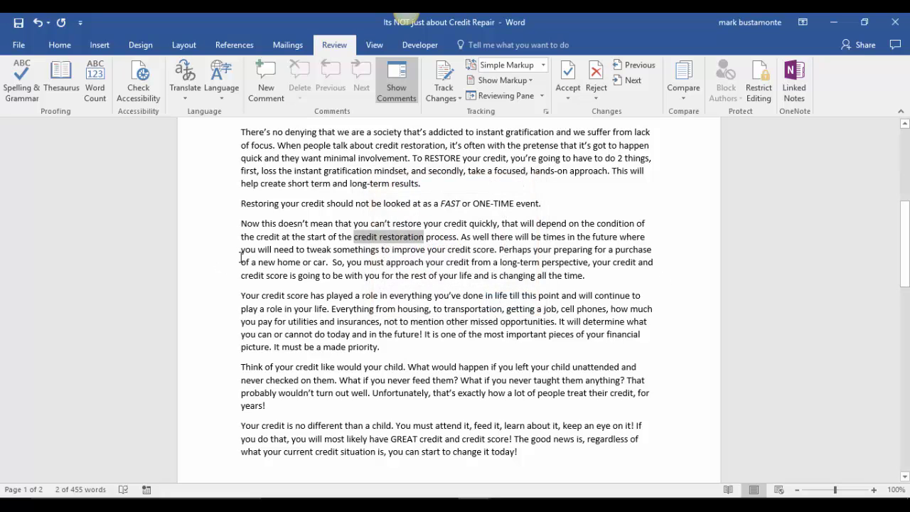
Step: Deselect the phrase and check the word count of the whole document
left_click(242, 258)
left_click(95, 80)
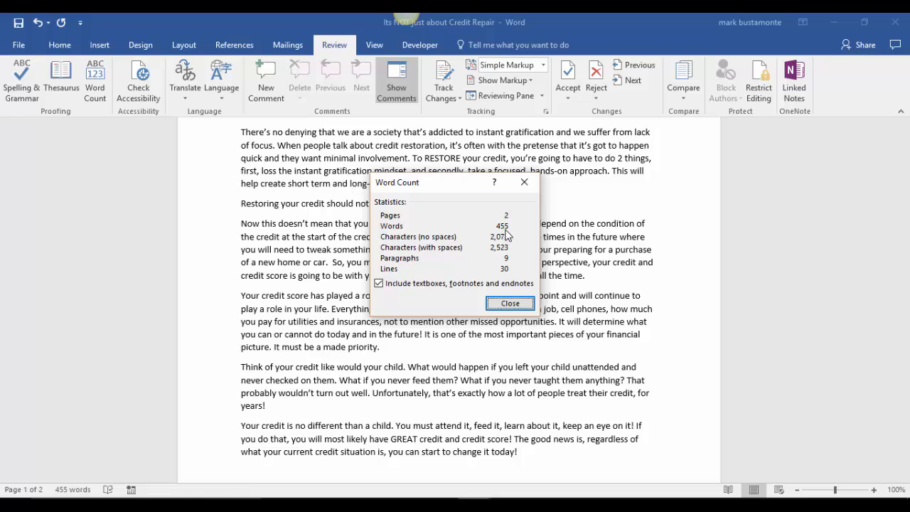
left_click(511, 303)
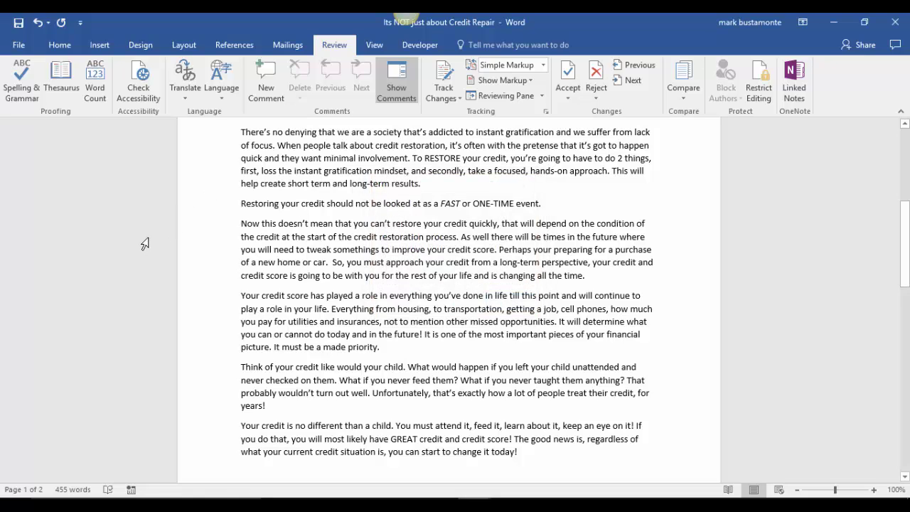
Step: Search the document again for "credit restoration" and go to the match in the closing paragraph
key("ctrl+f")
key("Return")
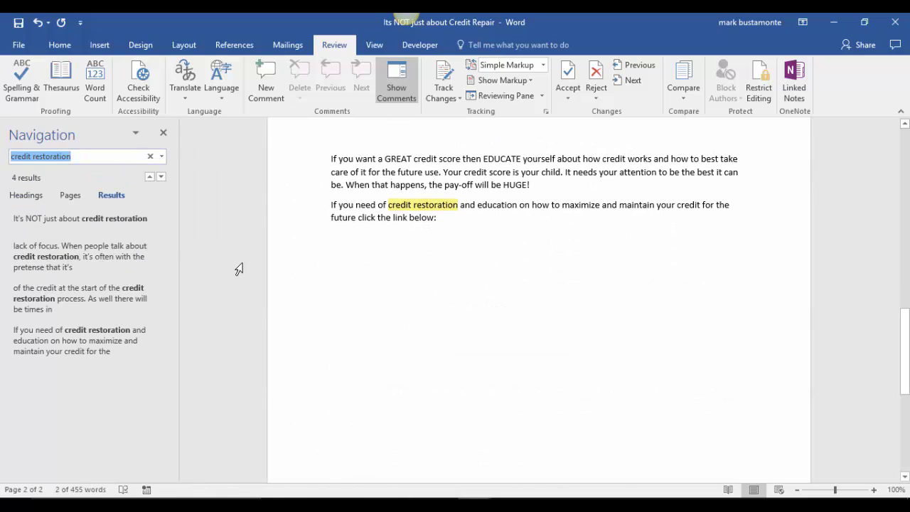
key("Return")
Step: Examine how the keyword phrase is distributed across the title, body paragraphs and closing of the article
scroll(548, 315, "up", 15)
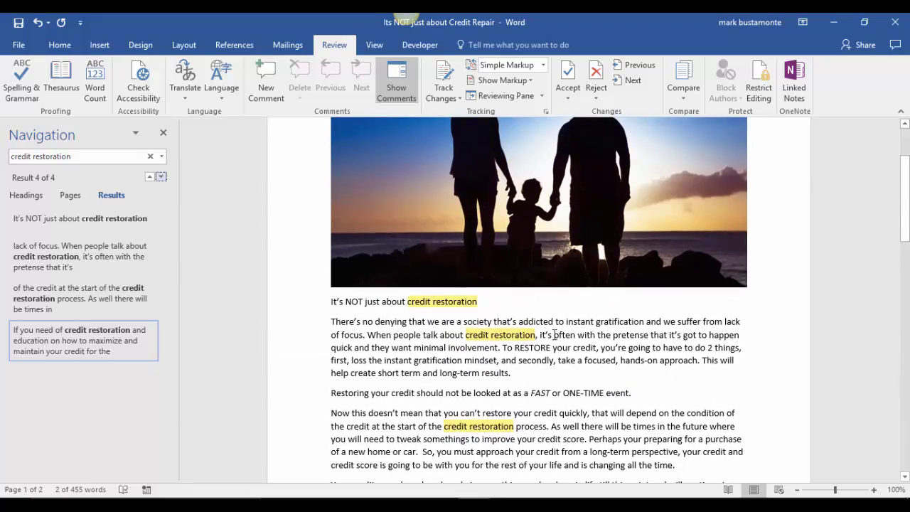
scroll(562, 340, "down", 7)
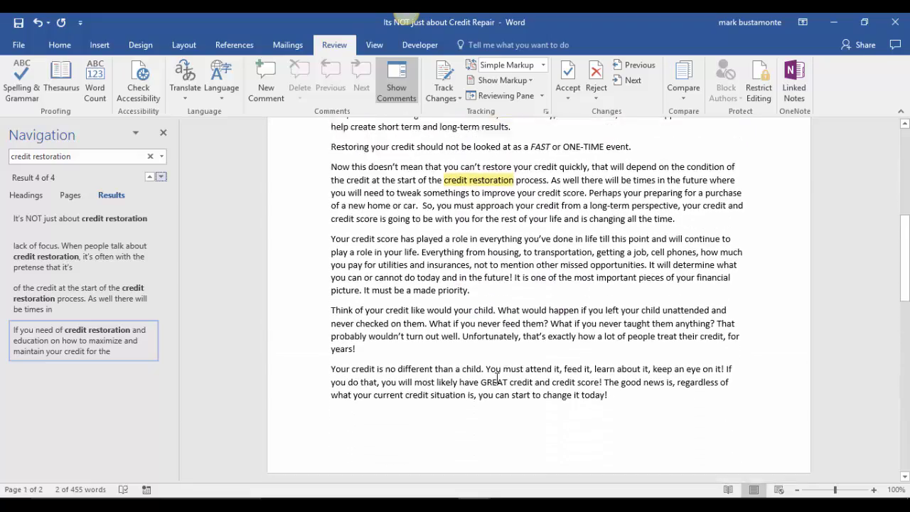
scroll(497, 378, "down", 3)
scroll(496, 378, "up", 11)
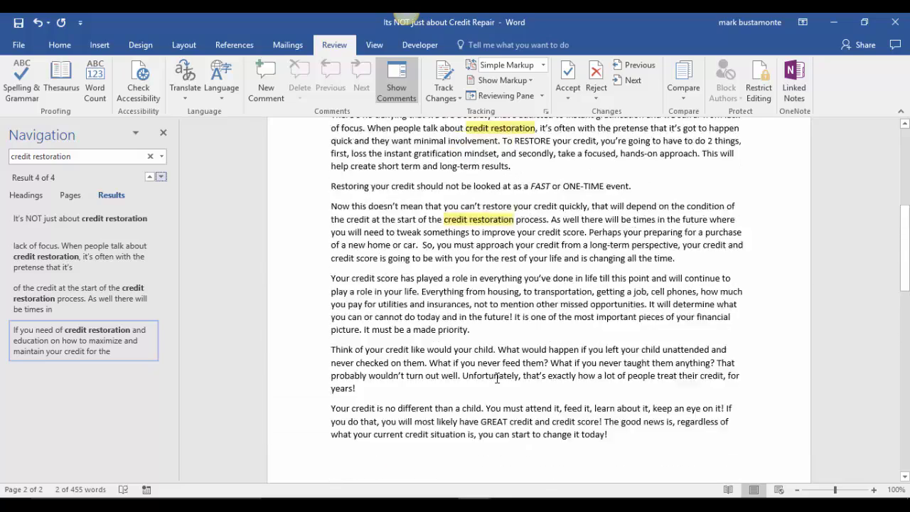
scroll(497, 377, "up", 1)
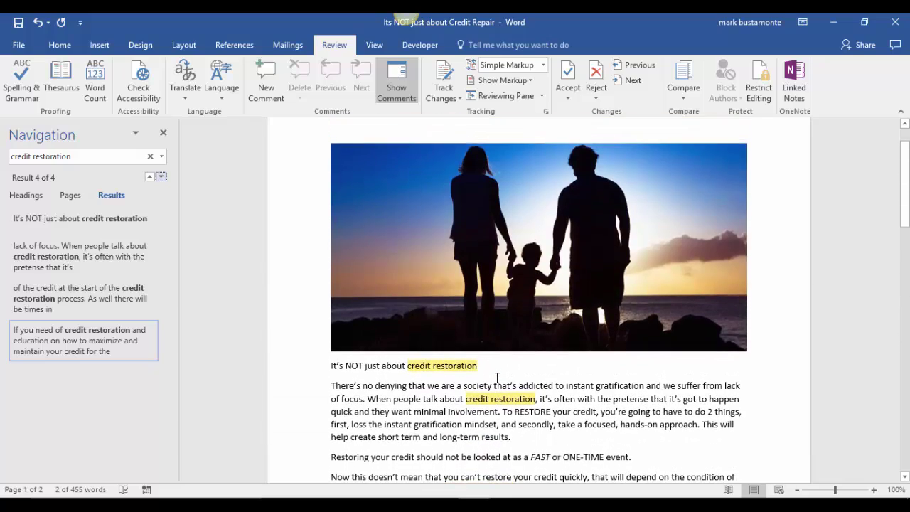
scroll(211, 336, "down", 2)
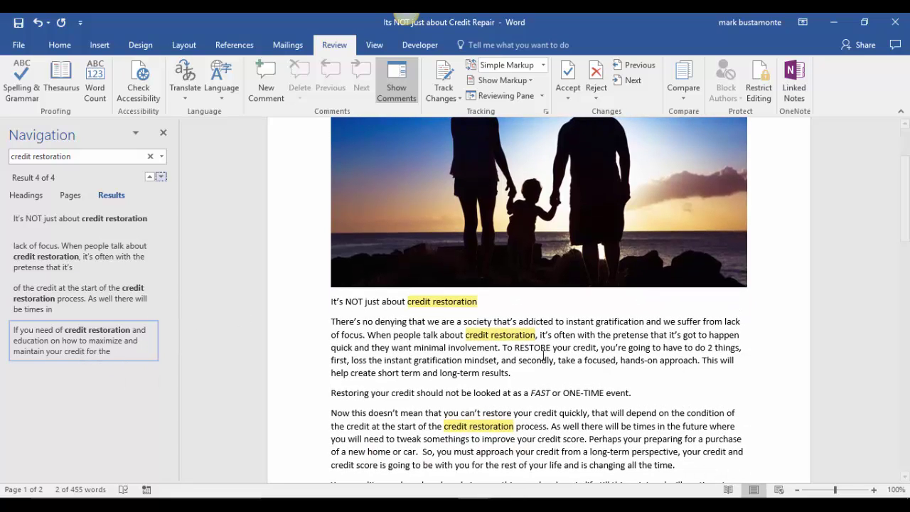
scroll(582, 361, "down", 3)
scroll(581, 361, "up", 4)
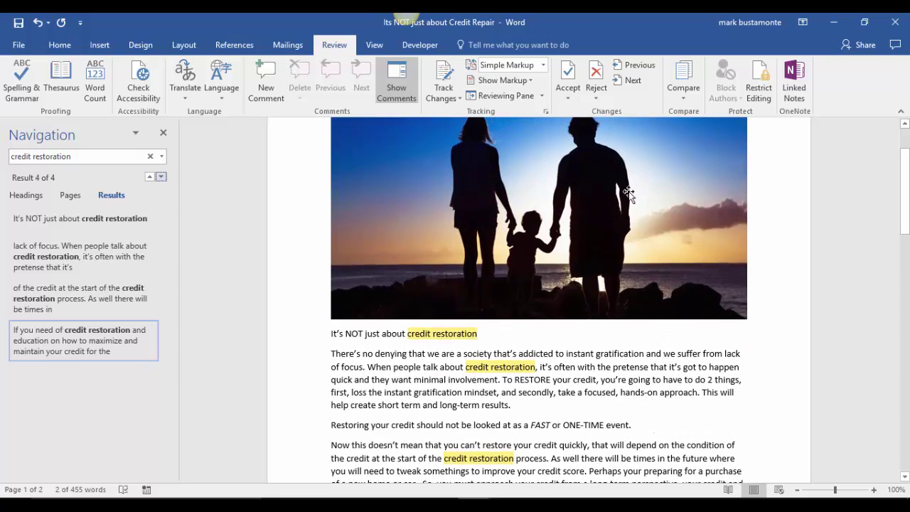
Step: Minimize the document window to reveal the desktop
left_click(834, 25)
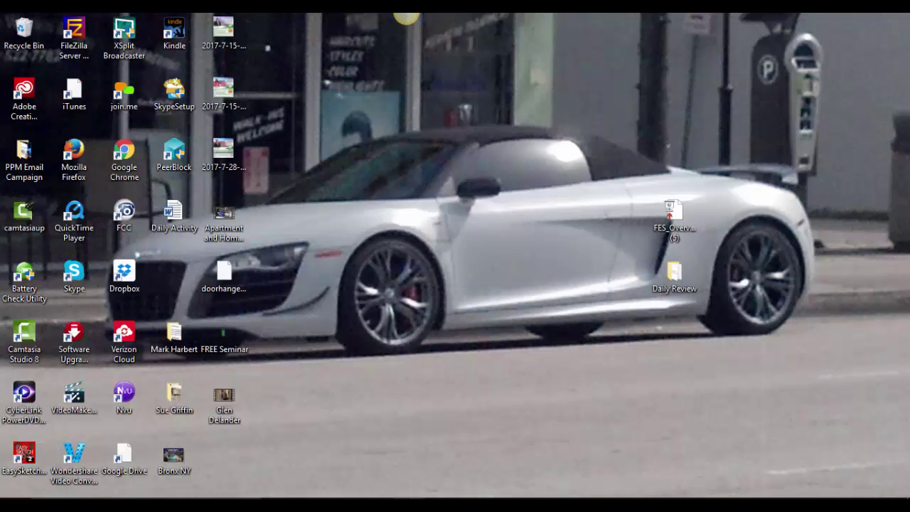
Step: Switch to the browser, open the members login on the Financial Empowerment Network site, and log in with the prefilled credentials
key("alt+Tab")
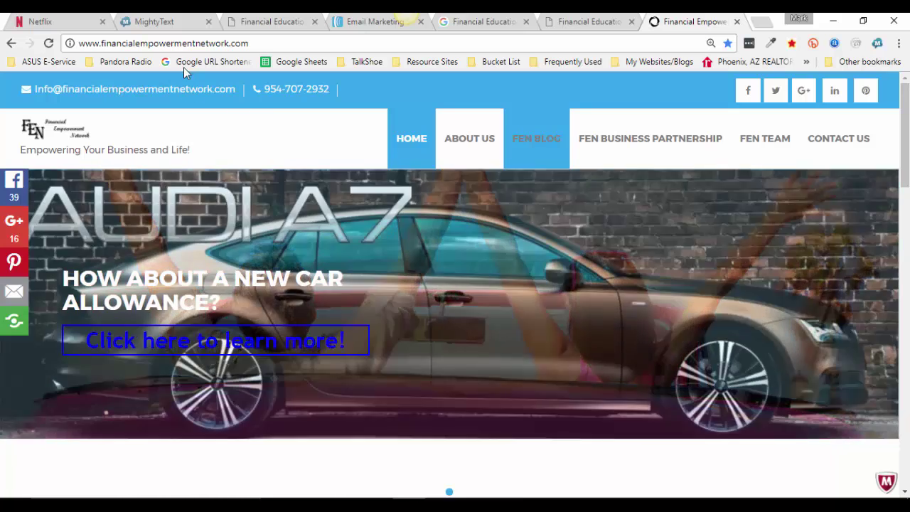
scroll(297, 304, "down", 2)
scroll(297, 304, "down", 10)
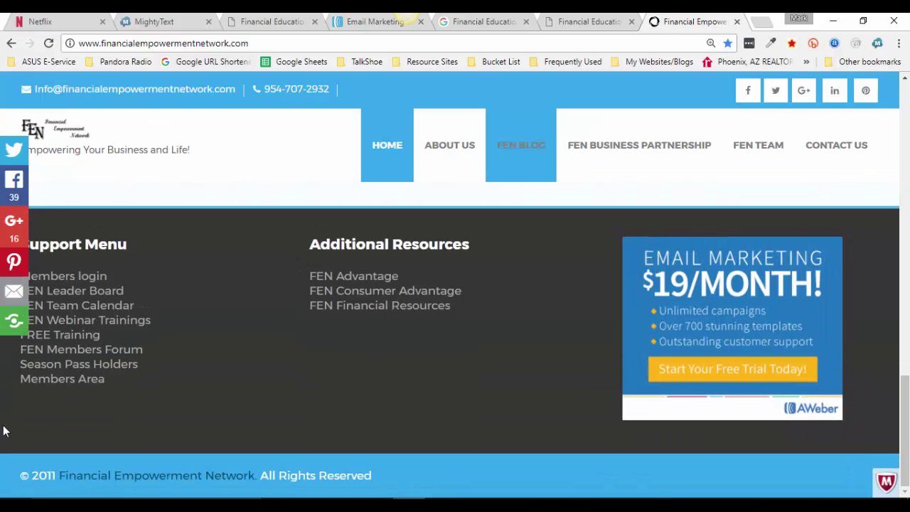
left_click(94, 279)
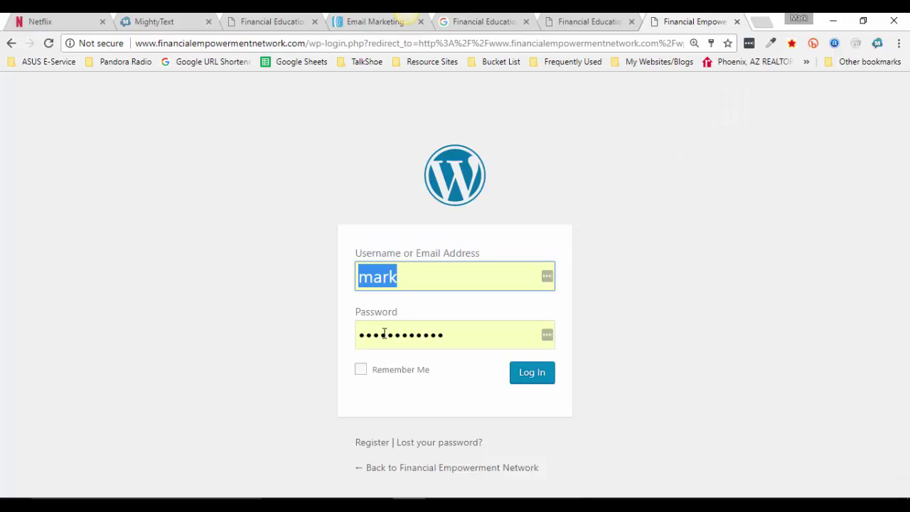
left_click(543, 376)
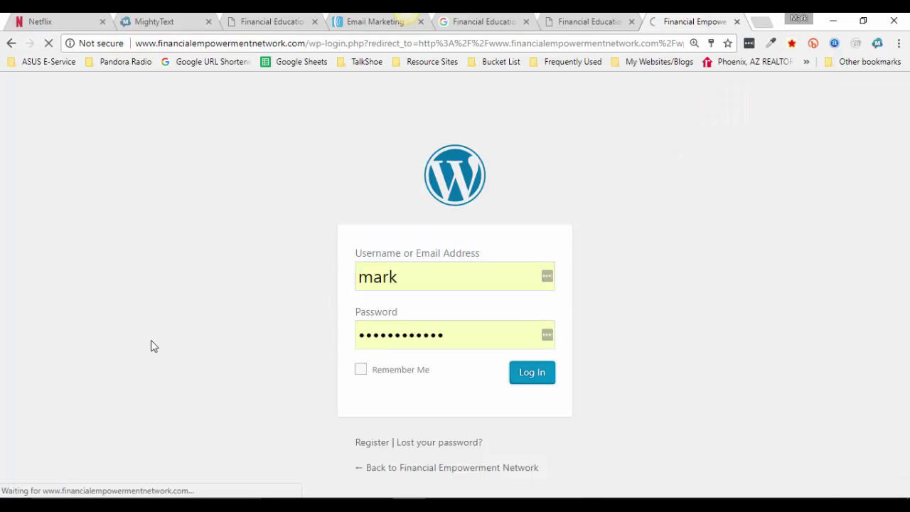
Step: Follow the welcome page's link to the FEN Leaderboard and open the site's WordPress dashboard
scroll(263, 395, "down", 1)
scroll(441, 391, "down", 2)
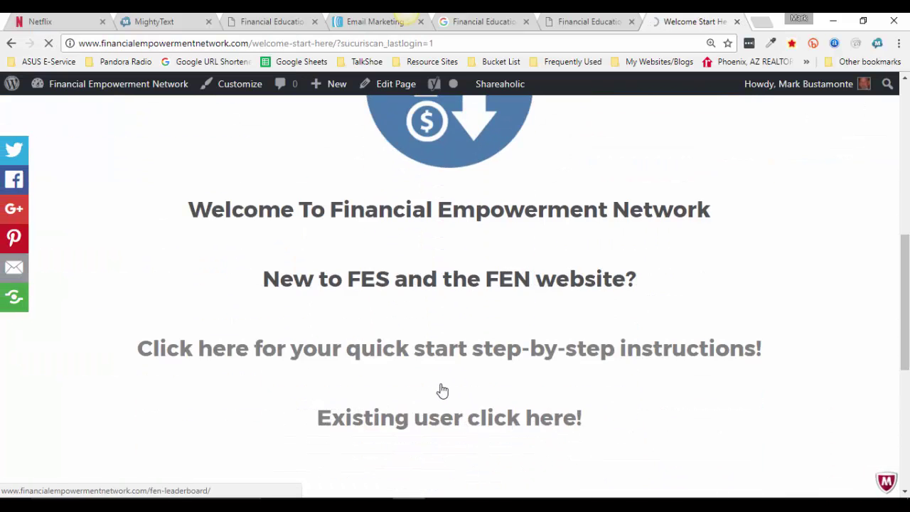
left_click(415, 357)
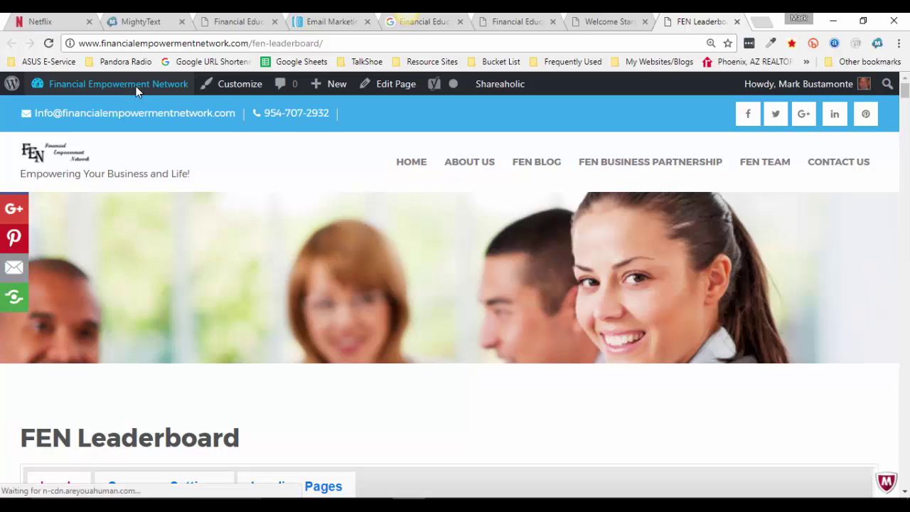
left_click(136, 86)
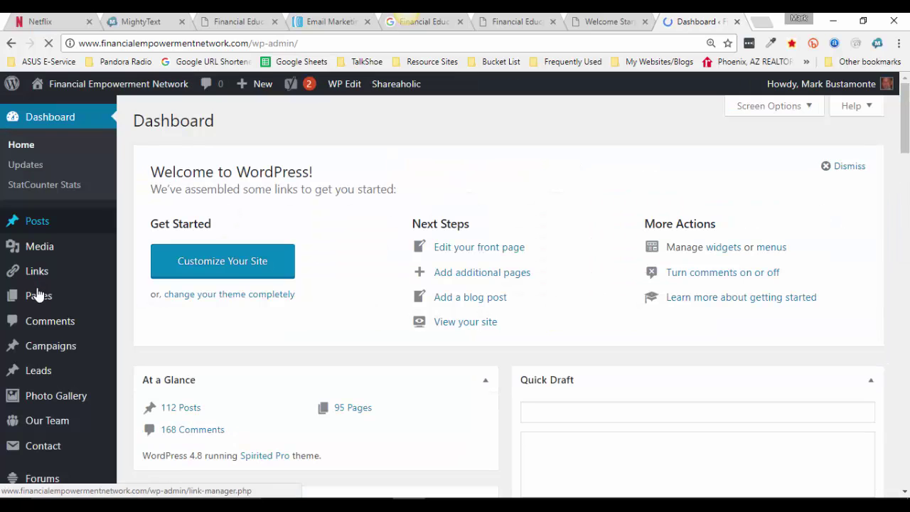
Step: Open the list of all posts and start a new post
mouse_move(48, 230)
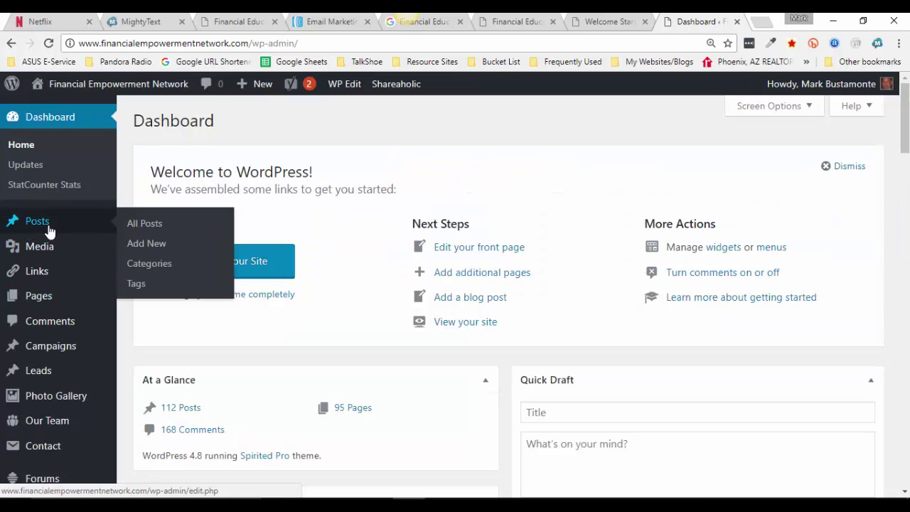
left_click(145, 231)
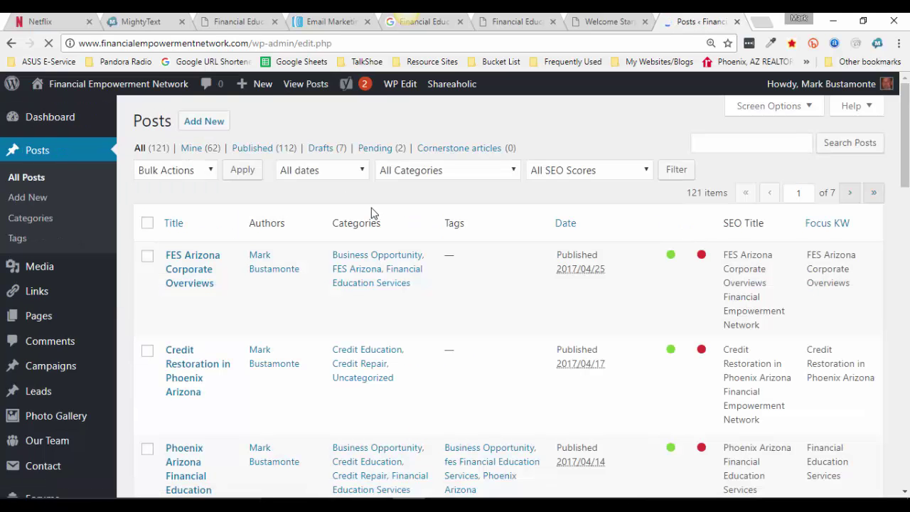
left_click(209, 126)
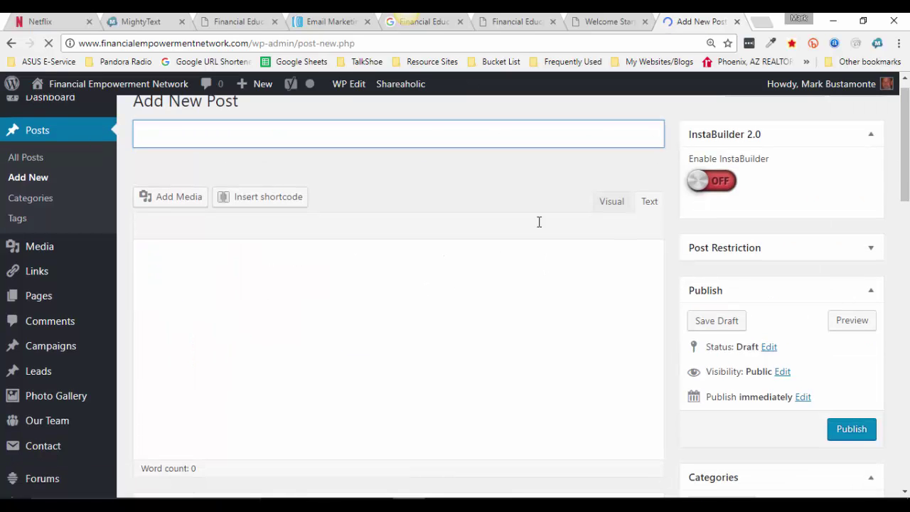
Step: Switch to the Word article, close its Navigation pane, and copy the line "It's NOT just about credit restoration"
mouse_move(472, 506)
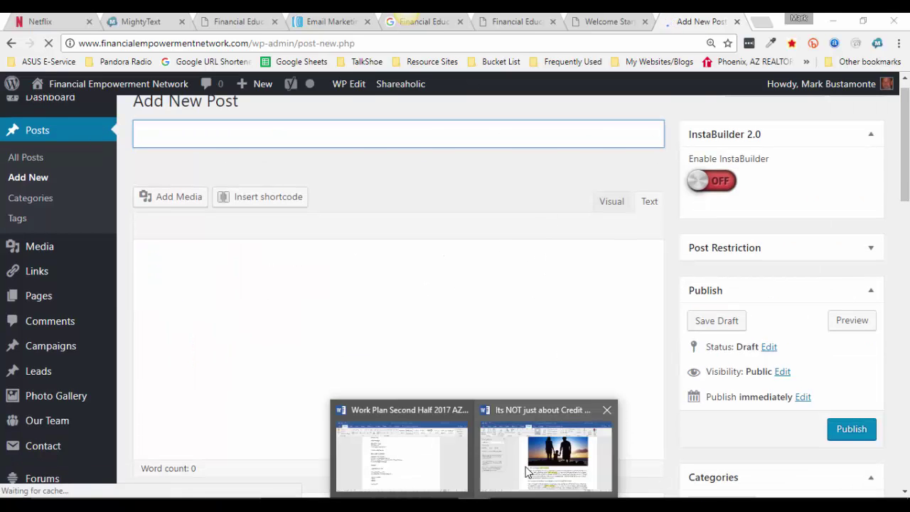
left_click(538, 456)
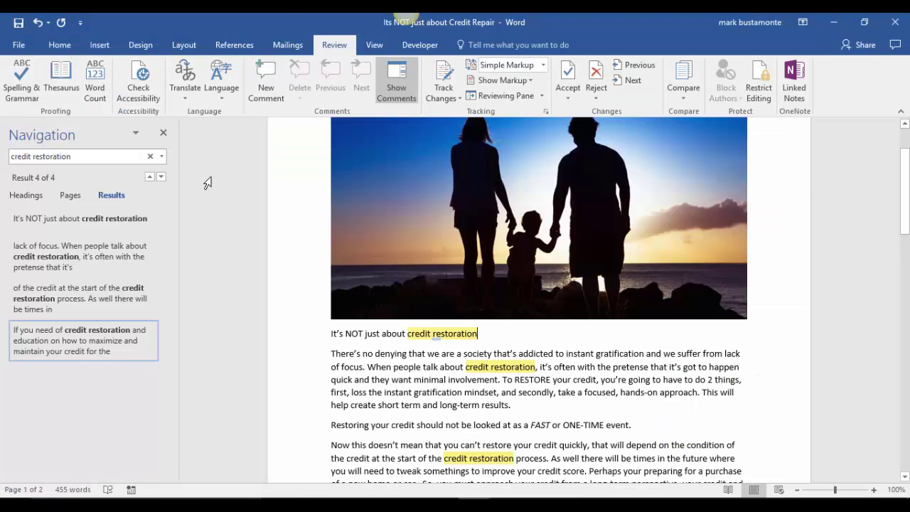
left_click(163, 132)
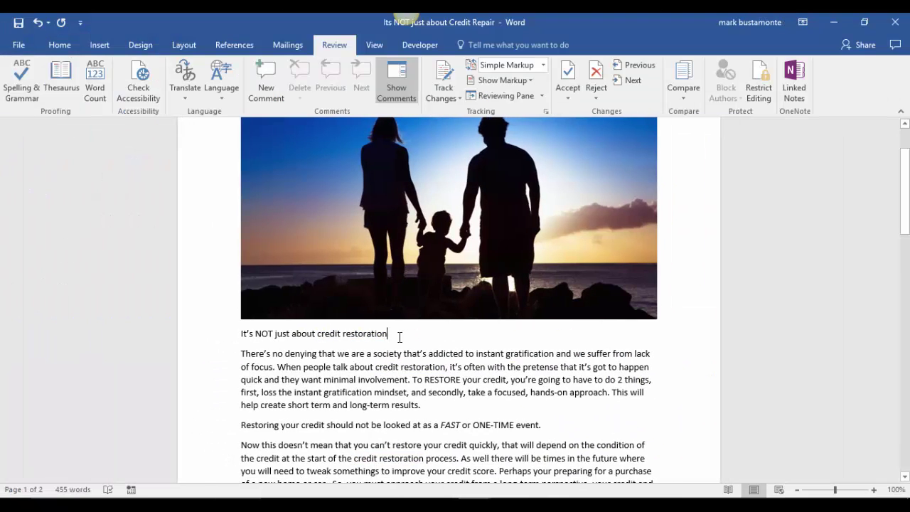
left_click_drag(395, 335, 61, 356)
key("ctrl+c")
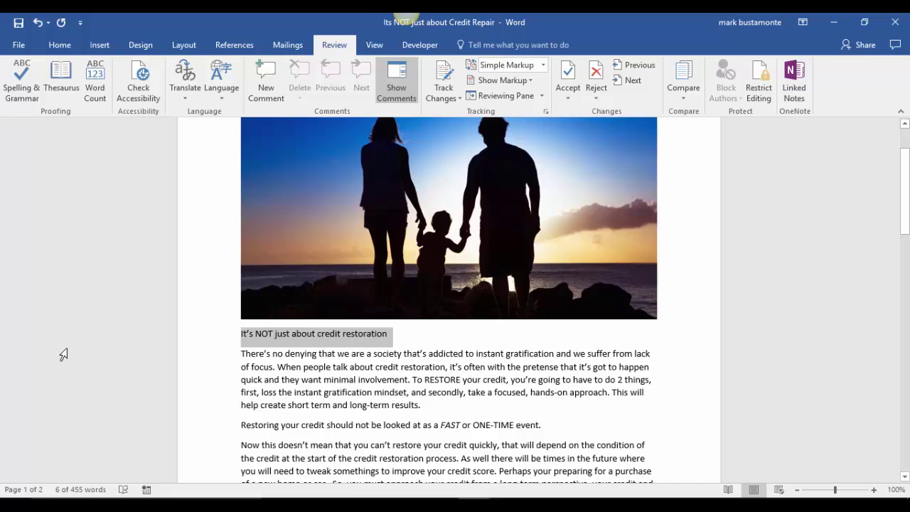
Step: Return to the new post in the browser and paste the copied line as its title
left_click(833, 22)
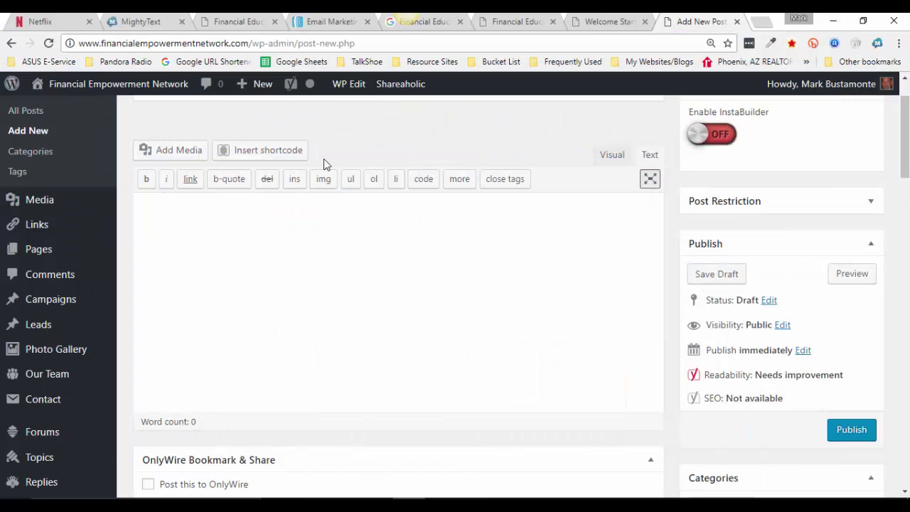
scroll(346, 270, "up", 2)
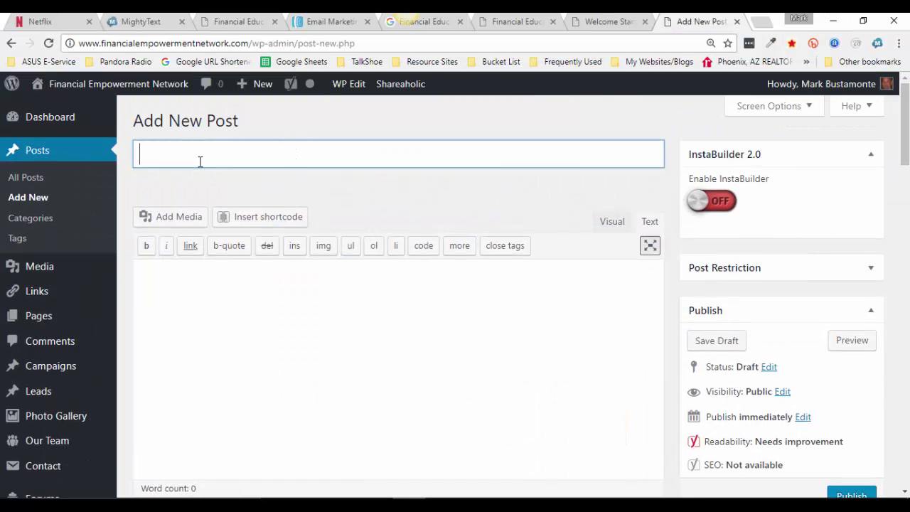
key("ctrl+v")
left_click(326, 337)
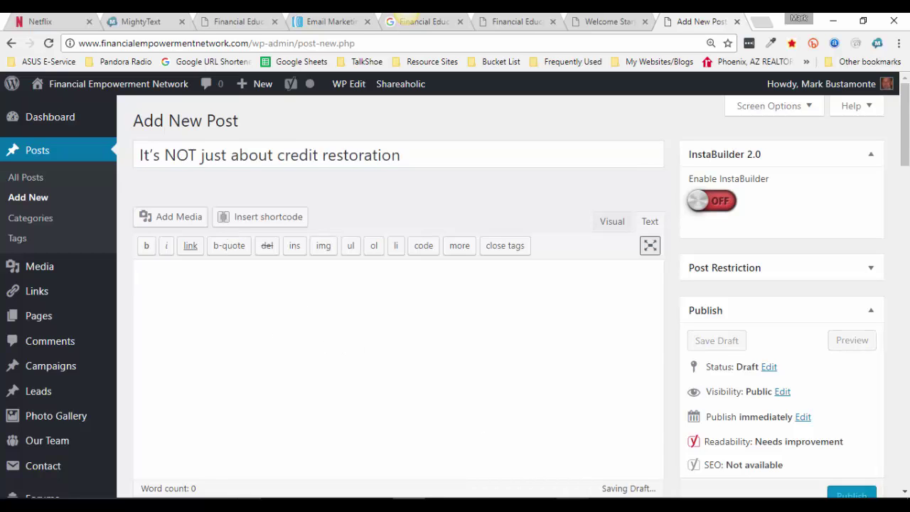
Step: Go back to the Word article and copy all its text from the title line below the photo to the end
left_click(545, 451)
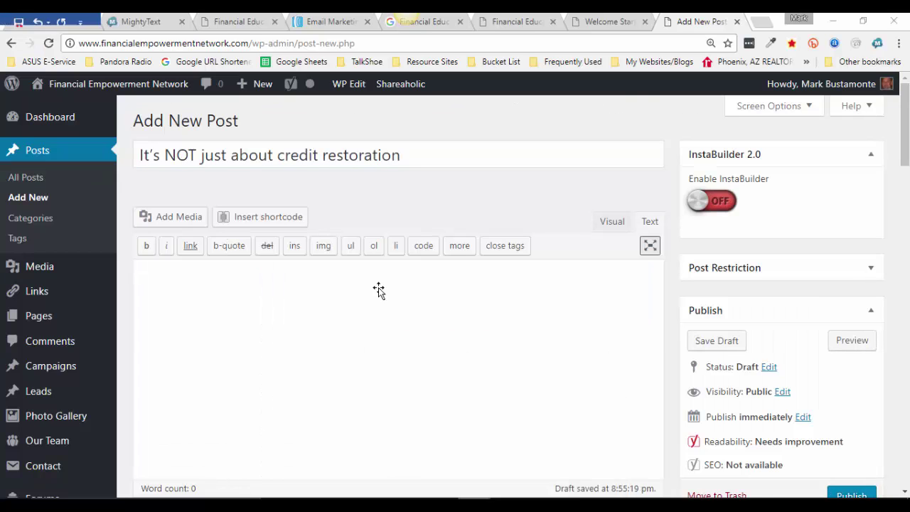
scroll(322, 305, "down", 2)
left_click(219, 290)
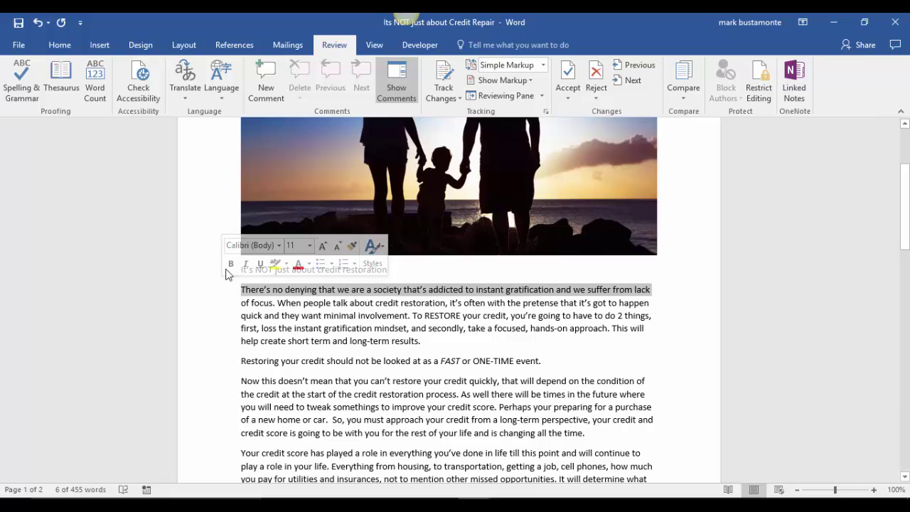
left_click(248, 271)
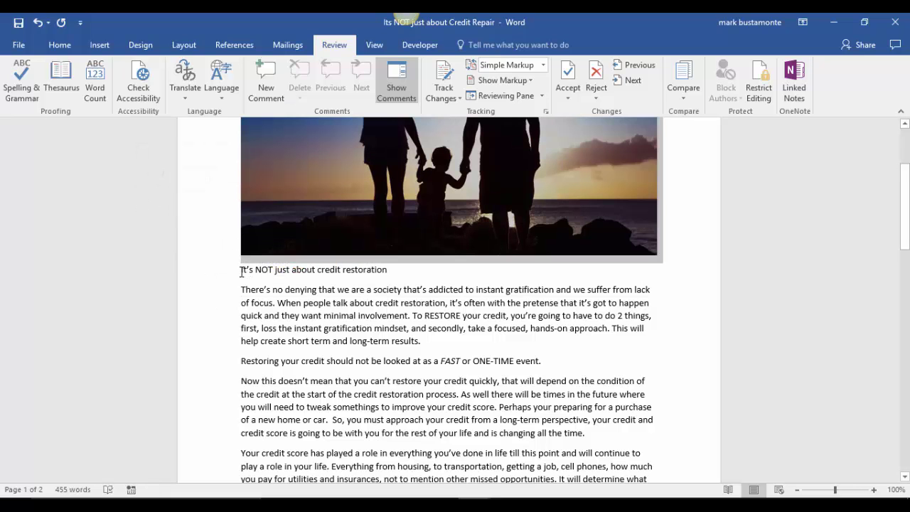
left_click_drag(242, 270, 360, 269)
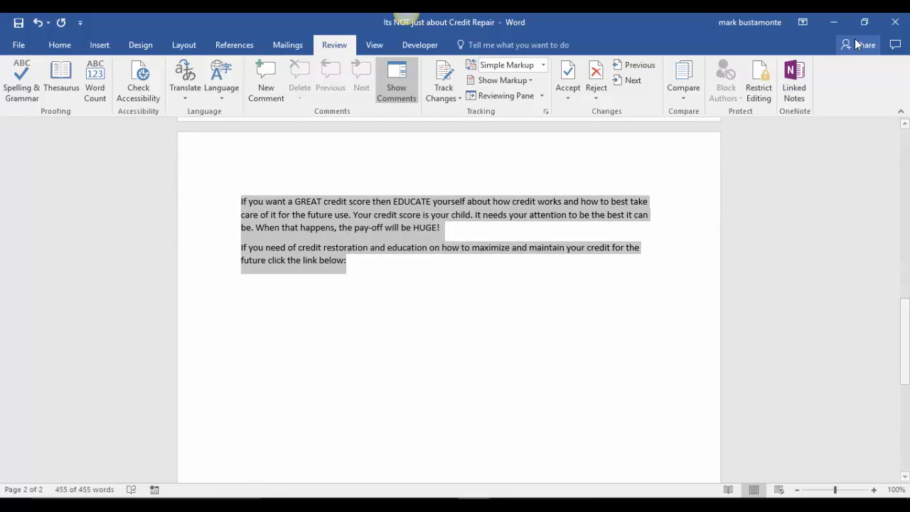
Step: Return to the new post, switch its editor to Visual mode, and paste the article into the body as plain text
left_click(834, 24)
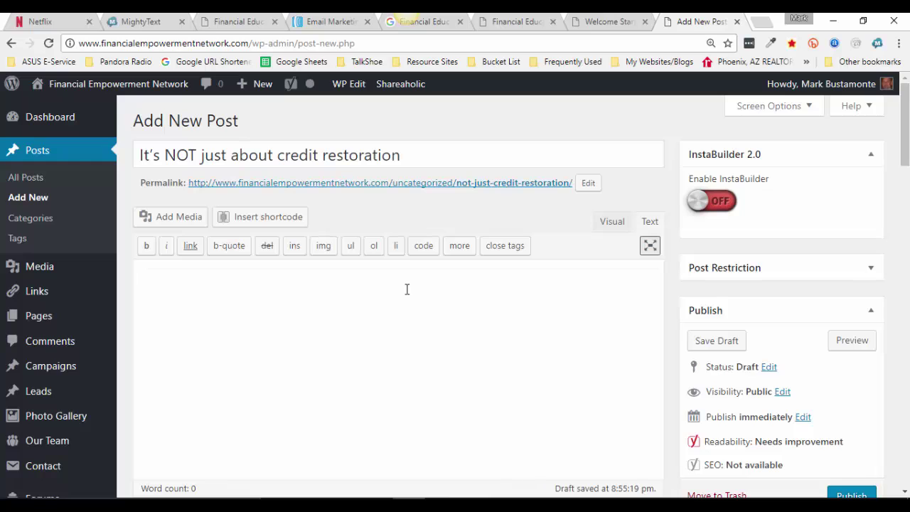
left_click(613, 225)
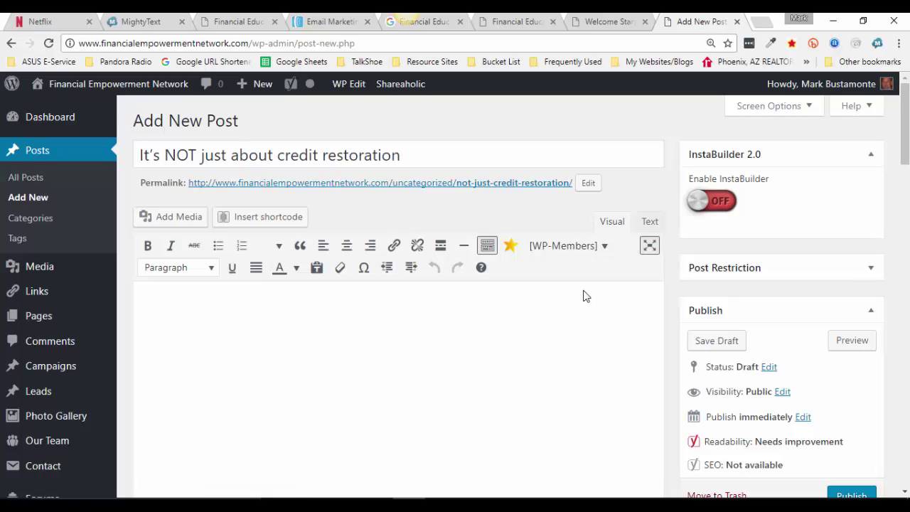
scroll(455, 317, "down", 1)
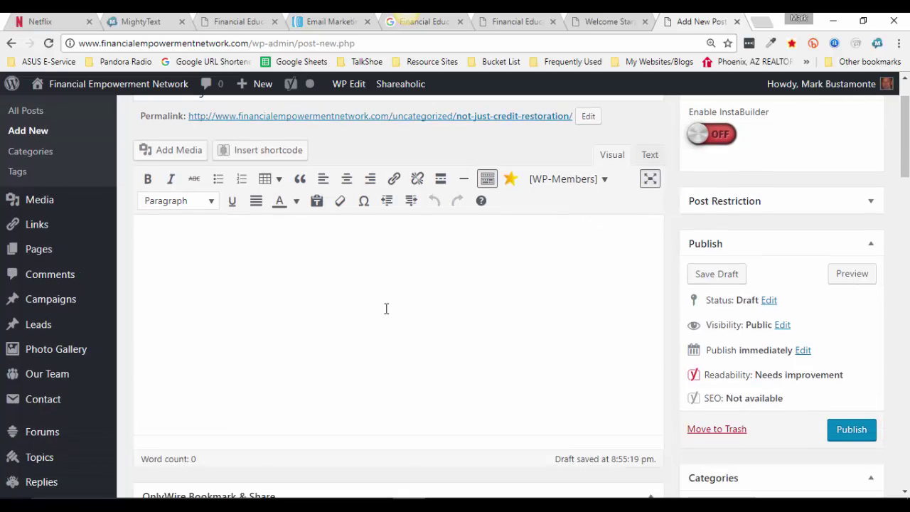
left_click(317, 203)
type("Think of your credit like would your child. What would happen if you left your child unattended and never checked on them. What if you never feed them? What if you never taught them anything? That probably wouldn’t turn out well. Unfortunately, that’s exactly how a lot of people treat their credit, for years! Your credit is no different than a child. You must attend it, feed it, learn about it, keep an eye on it! If you do that, you will most likely have GREAT credit and credit score! The good news is, regardless of what your current credit situation is, you can start to change it today! If you want a GREAT credit score then EDUCATE yourself about how credit works and how to best take care of it for the future use. Your credit score is your child. It needs your attention to be the best it can be. When that happens, the pay-off will be HUGE! If you need of credit restoration and education on how to maximize and maintain your credit for the future click the link below:")
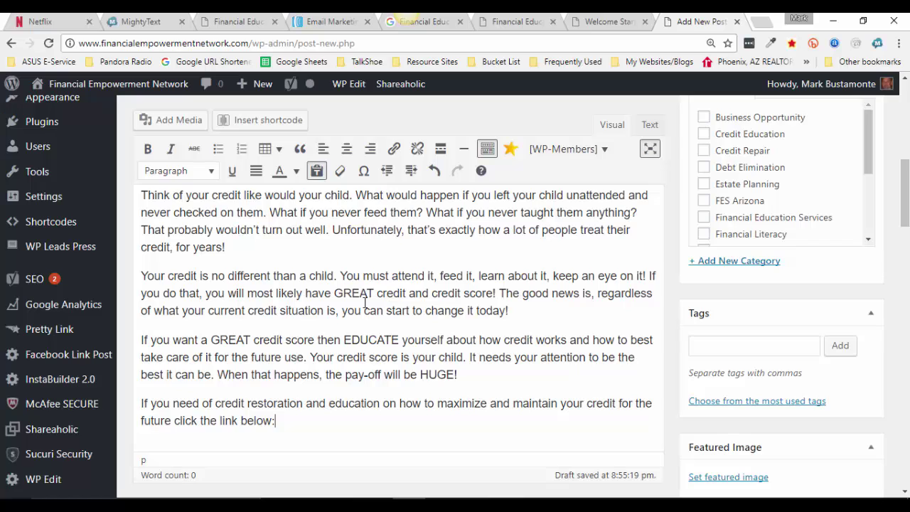
Step: Remove the duplicate title line from the start of the post body and save the draft
scroll(365, 302, "up", 10)
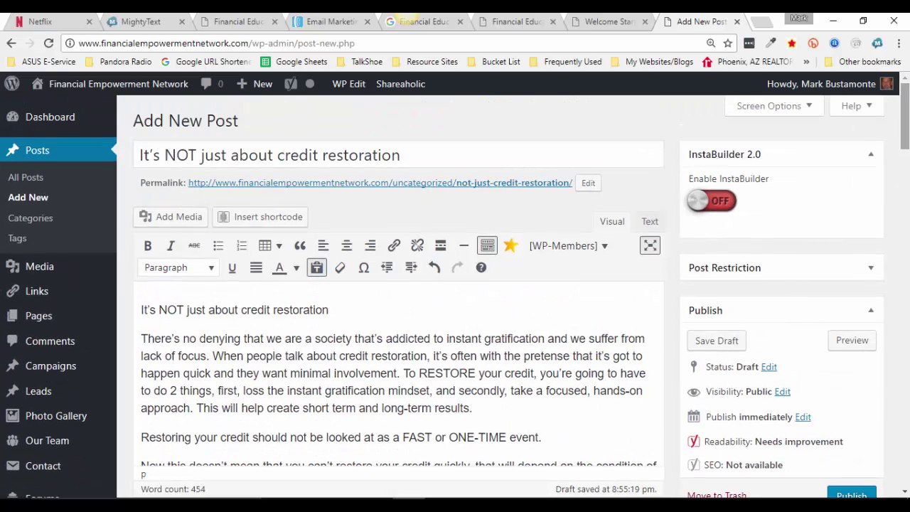
scroll(364, 299, "down", 1)
left_click_drag(328, 225, 140, 225)
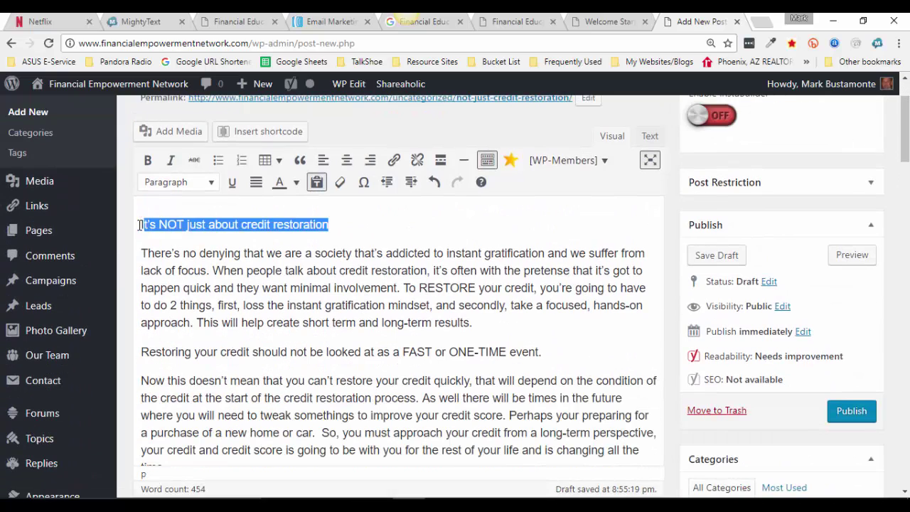
key("ctrl+x")
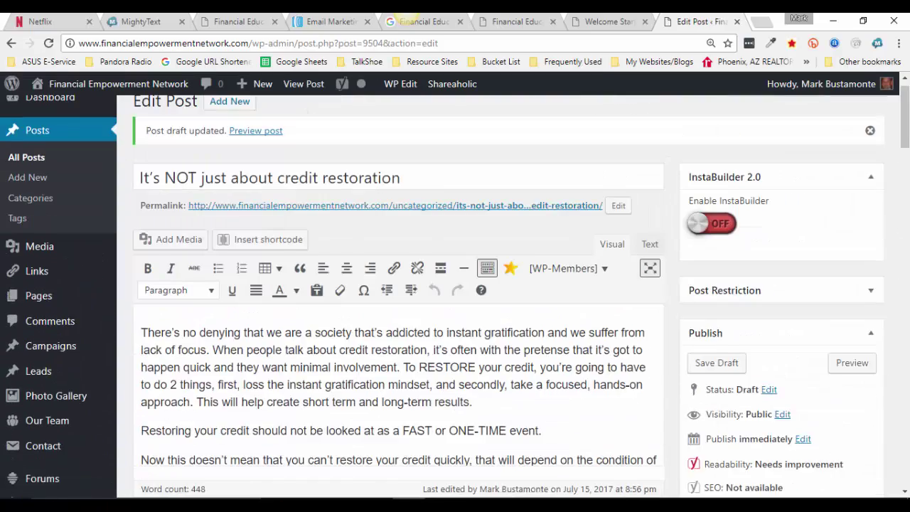
left_click_drag(906, 119, 906, 262)
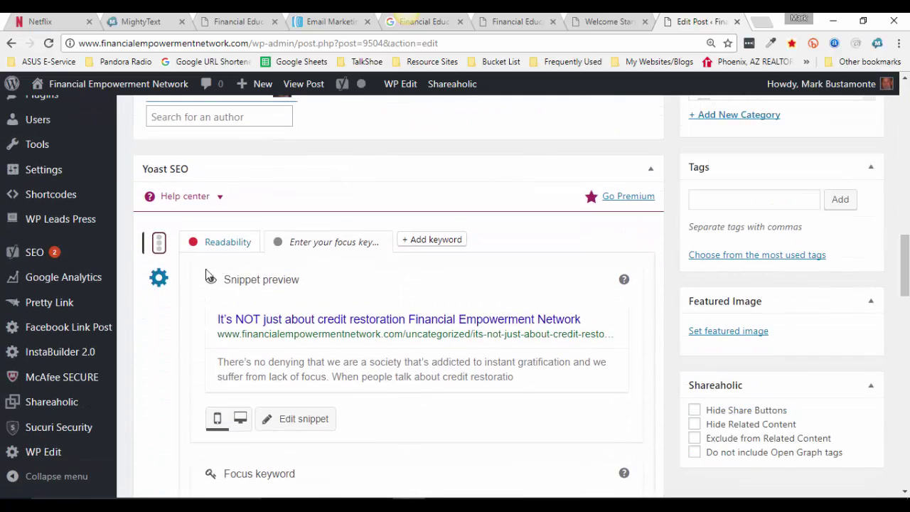
left_click(425, 240)
left_click(695, 123)
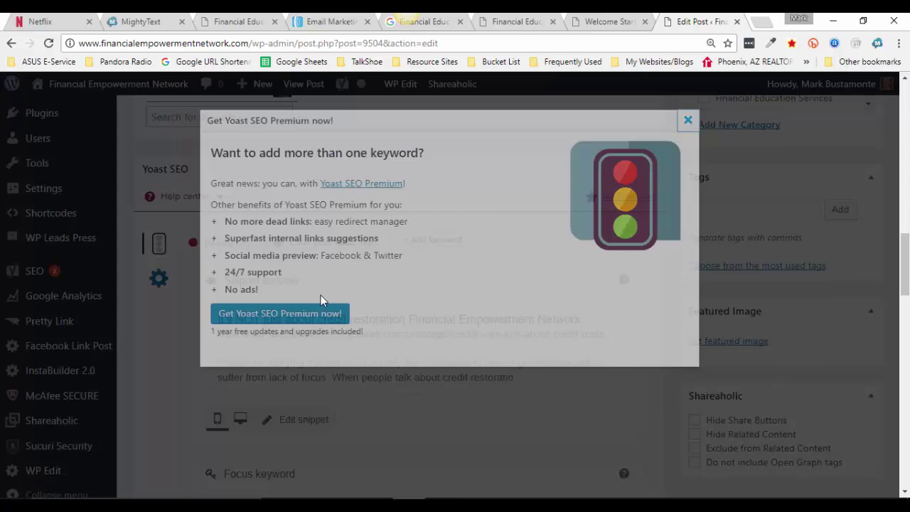
Step: Set the post's Yoast SEO focus keyword to "credit restoration"
scroll(318, 304, "up", 3)
scroll(262, 291, "down", 5)
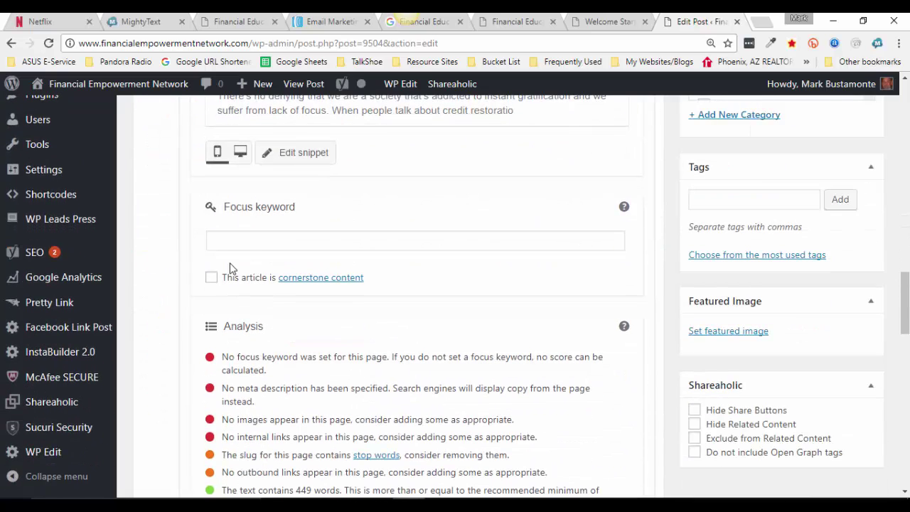
scroll(187, 285, "down", 2)
scroll(187, 285, "up", 4)
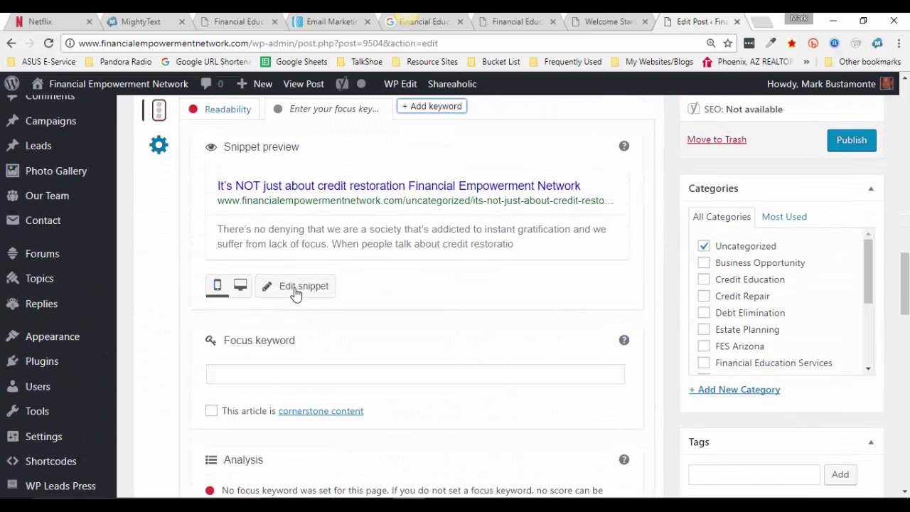
left_click(254, 373)
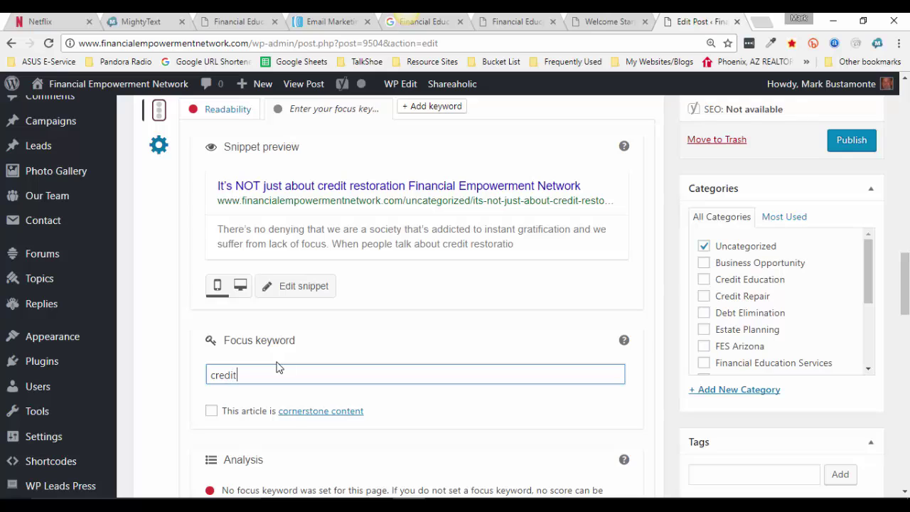
type("credit restoration")
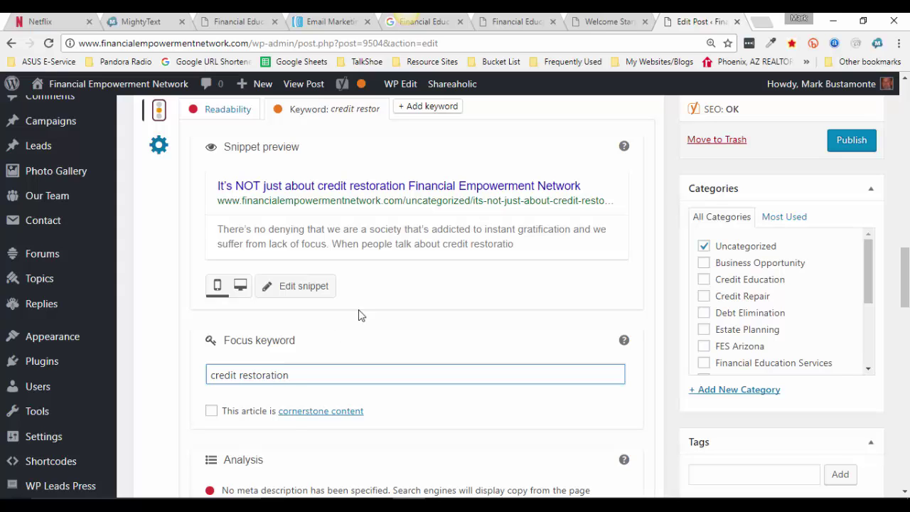
left_click(409, 386)
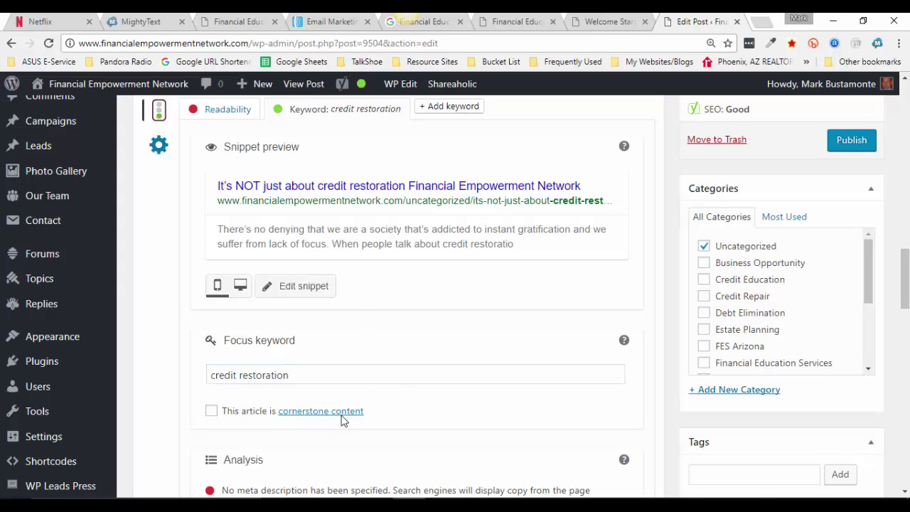
Step: Look over the Yoast SEO snippet preview and focus keyword, and save the post draft with the keyword set
scroll(411, 448, "down", 1)
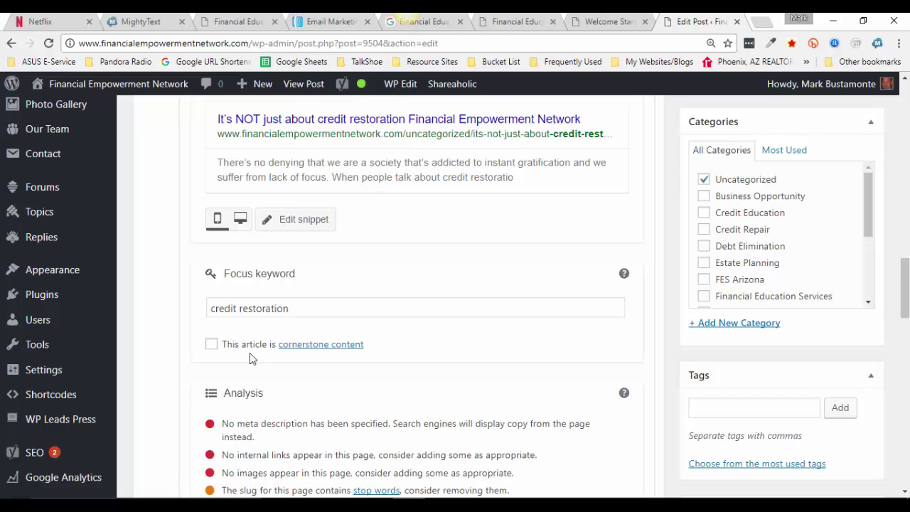
scroll(228, 338, "up", 1)
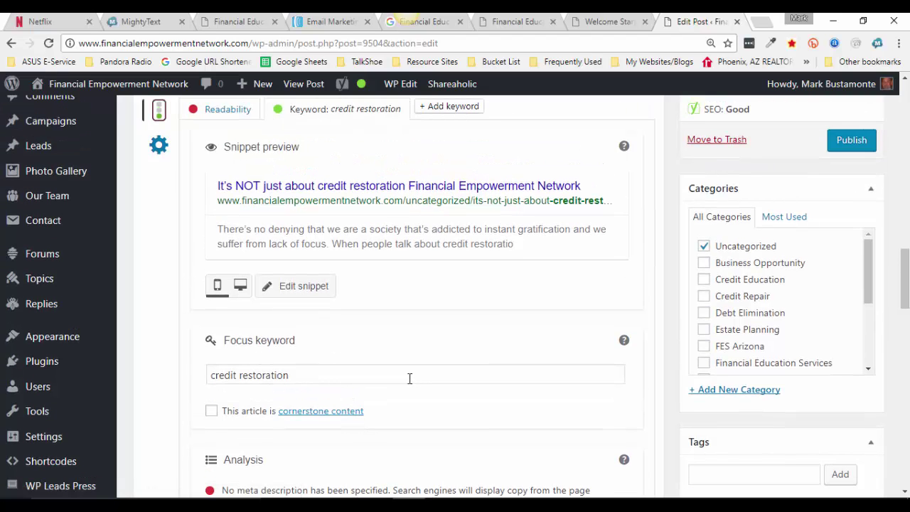
scroll(386, 384, "down", 1)
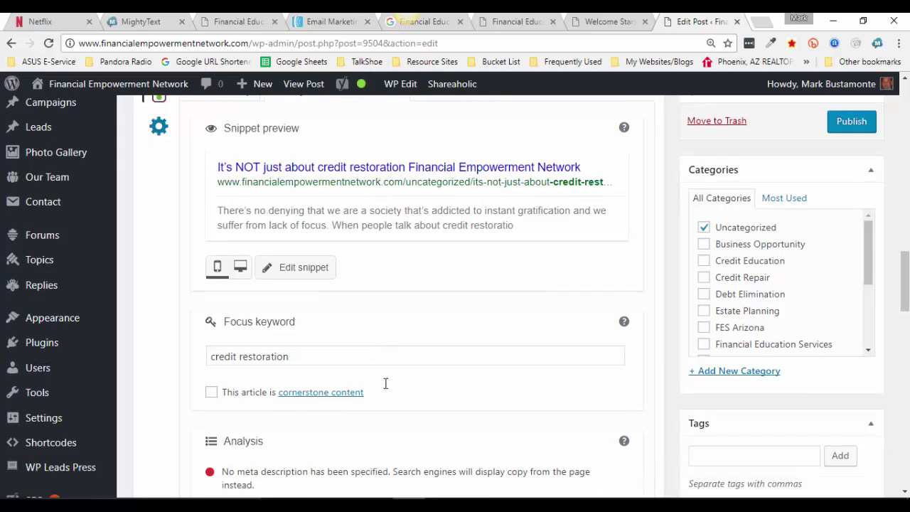
scroll(904, 203, "up", 3)
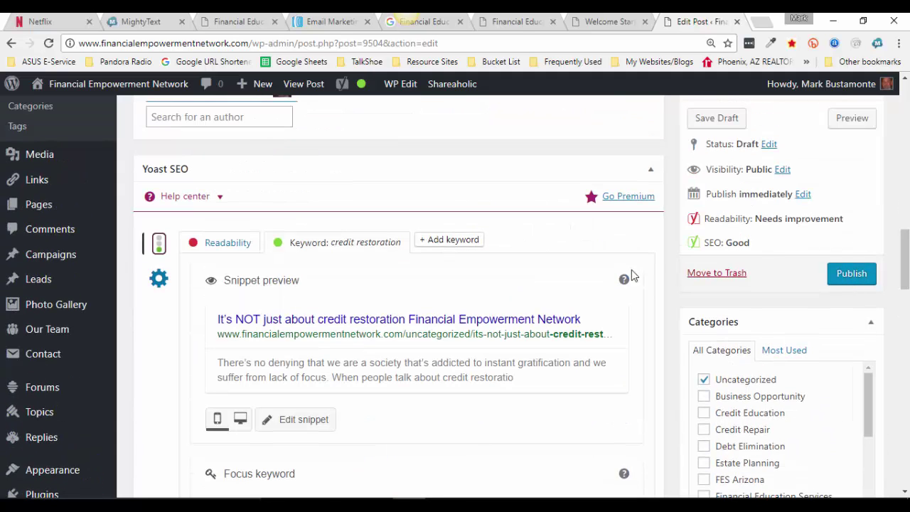
scroll(711, 182, "up", 1)
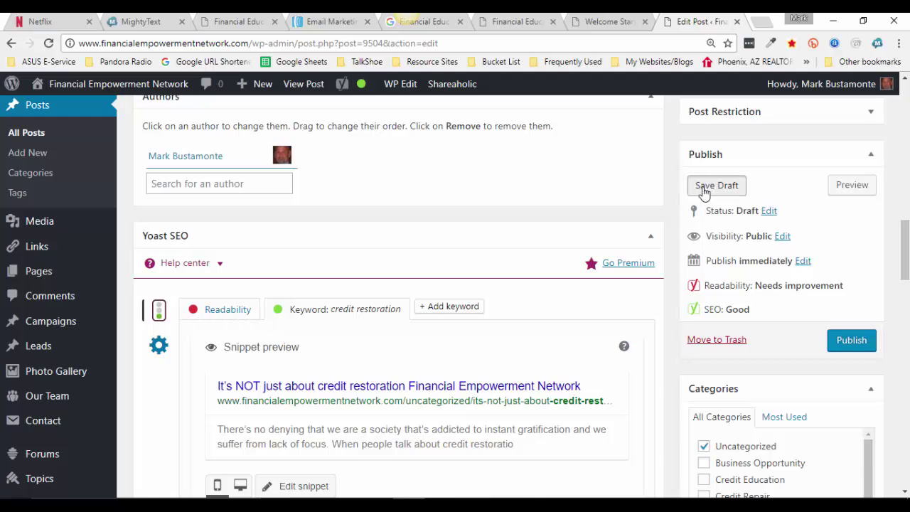
left_click(711, 186)
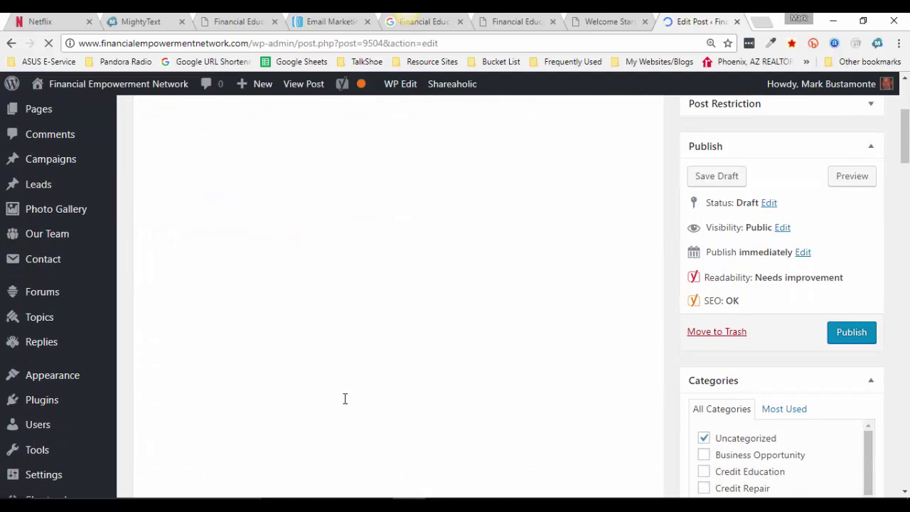
Step: Open the Yoast SEO snippet editor for the post and place the cursor in the empty meta description
scroll(366, 381, "down", 5)
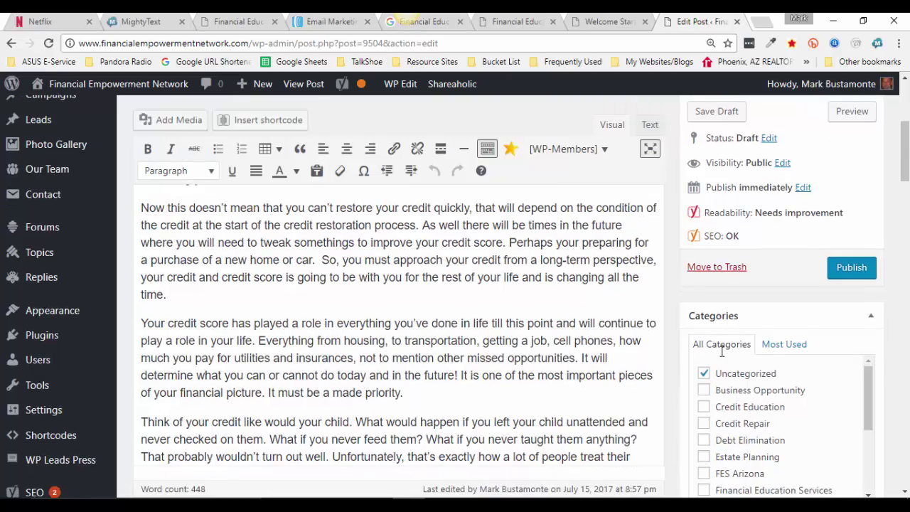
scroll(399, 299, "down", 5)
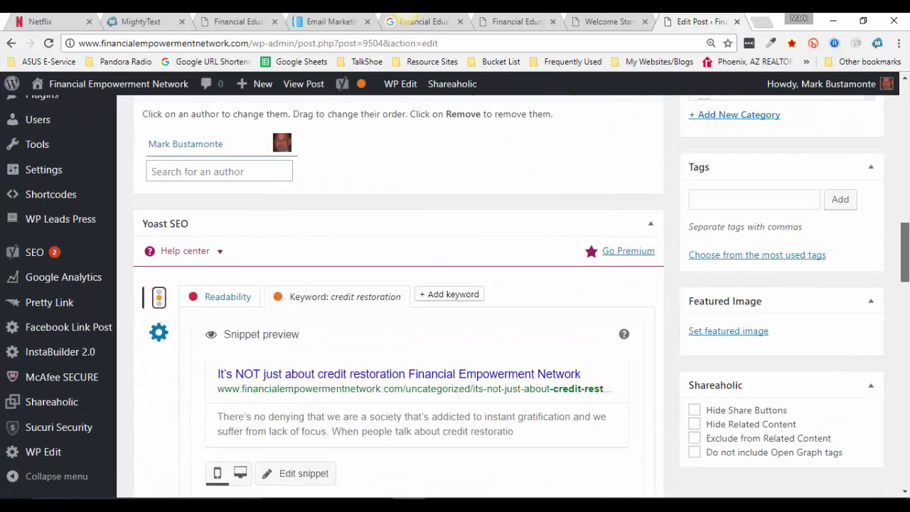
scroll(398, 298, "up", 2)
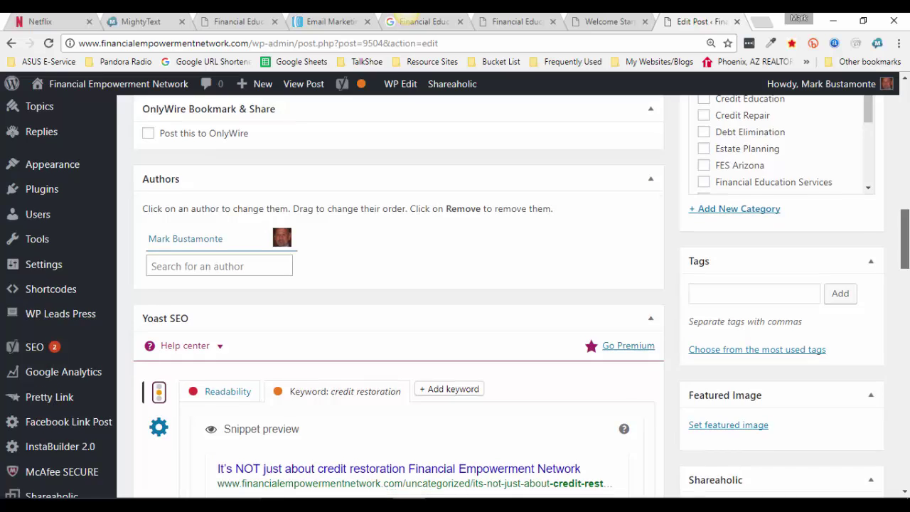
scroll(398, 299, "down", 3)
scroll(452, 283, "down", 1)
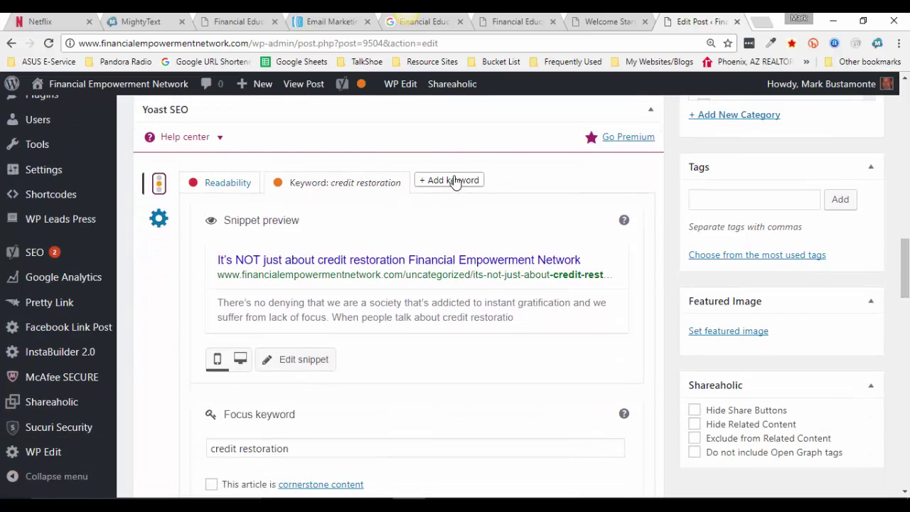
scroll(379, 275, "down", 1)
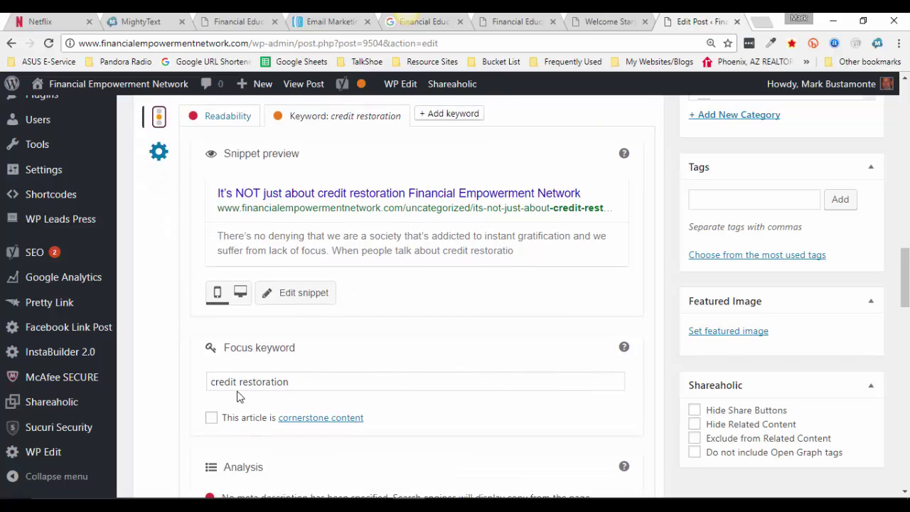
left_click(296, 294)
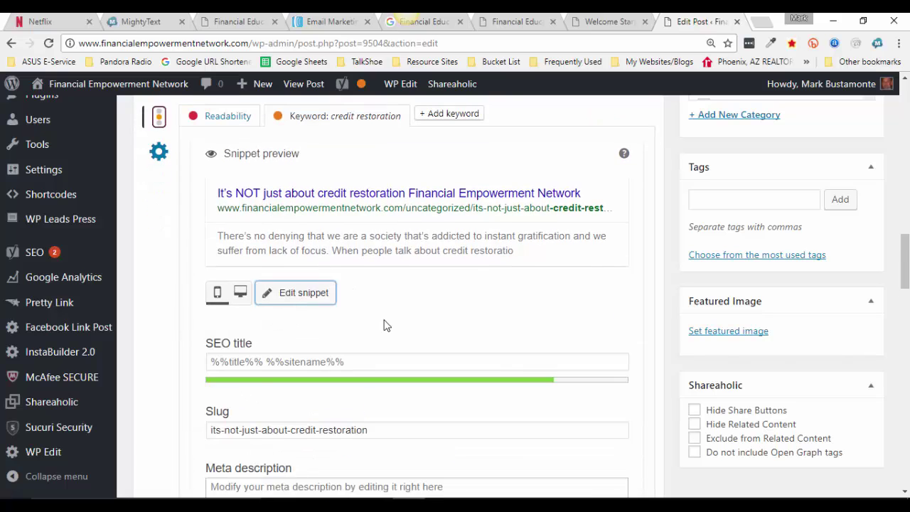
scroll(383, 323, "down", 2)
scroll(382, 354, "down", 1)
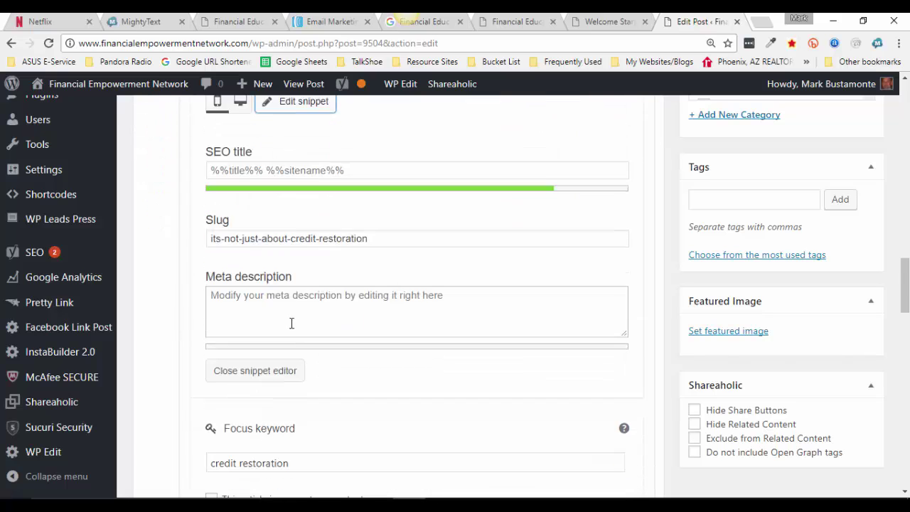
left_click(383, 305)
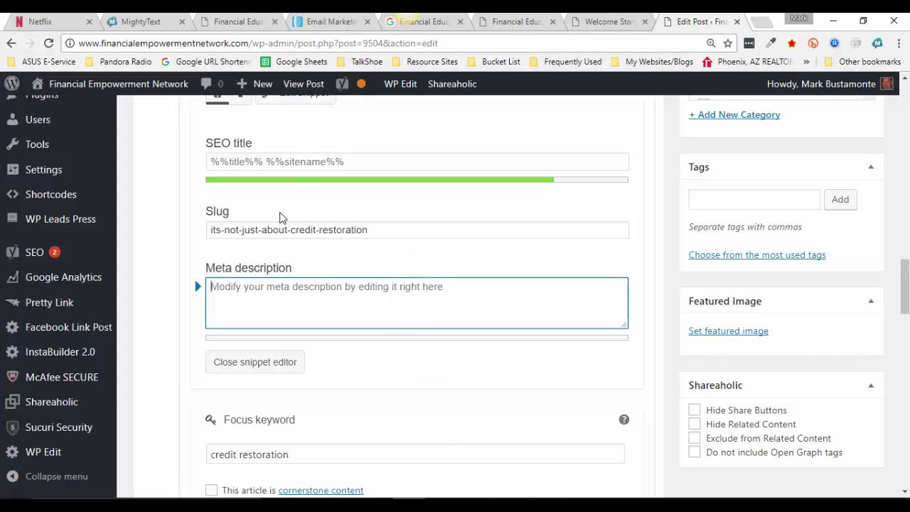
scroll(282, 217, "up", 2)
scroll(299, 369, "down", 1)
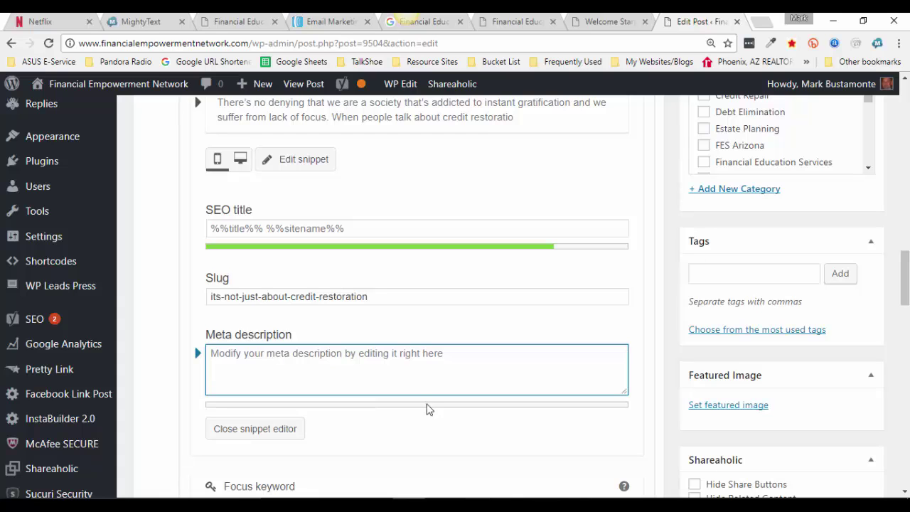
Step: Copy the post's second sentence, from "When people talk about credit restoration" through "minimal involvement."
scroll(406, 353, "up", 10)
scroll(406, 348, "up", 3)
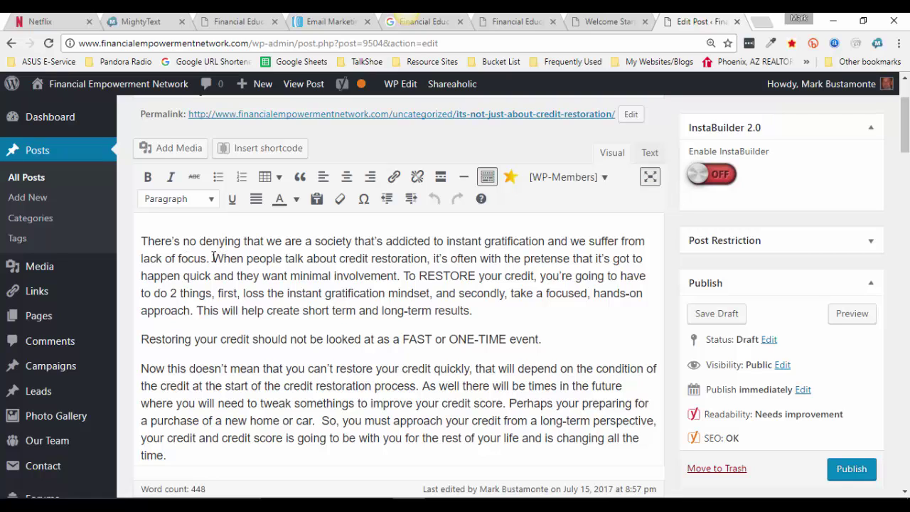
left_click_drag(212, 258, 404, 276)
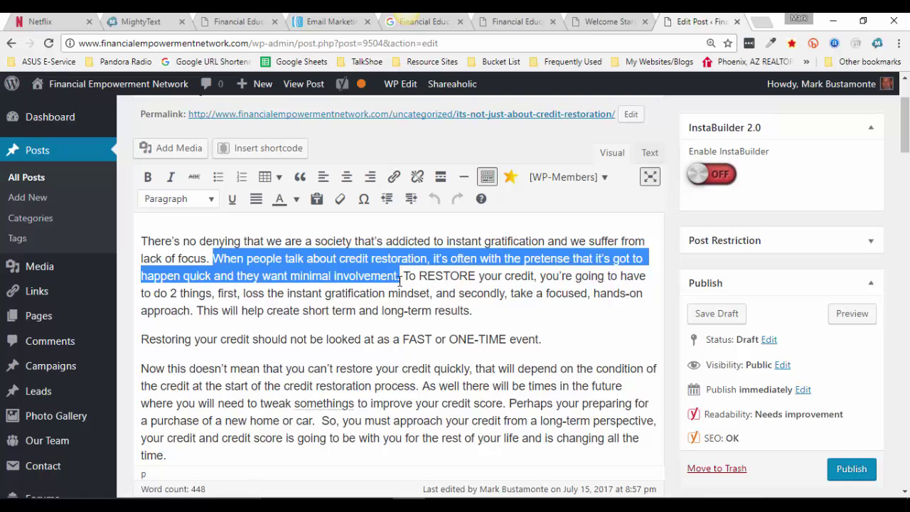
right_click(349, 268)
left_click(382, 292)
Step: Paste the copied sentence about credit restoration into the Yoast SEO meta description
scroll(383, 292, "down", 10)
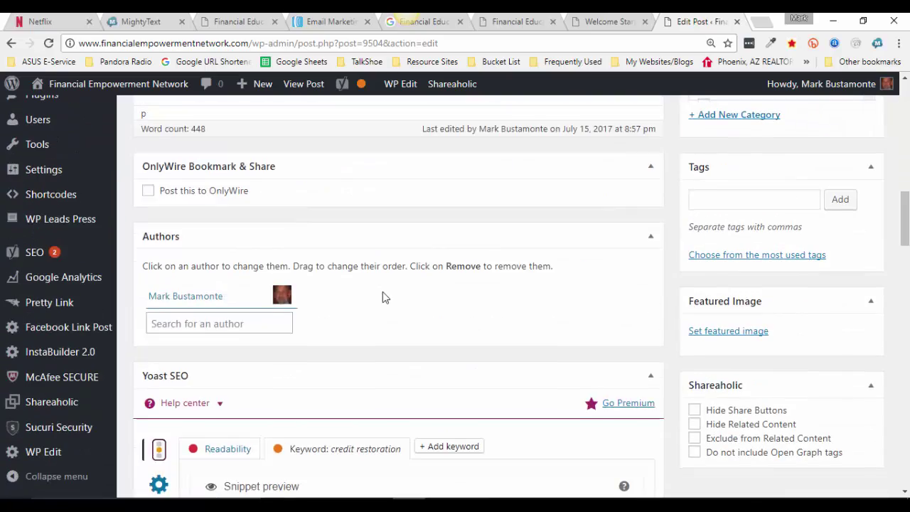
scroll(383, 297, "down", 8)
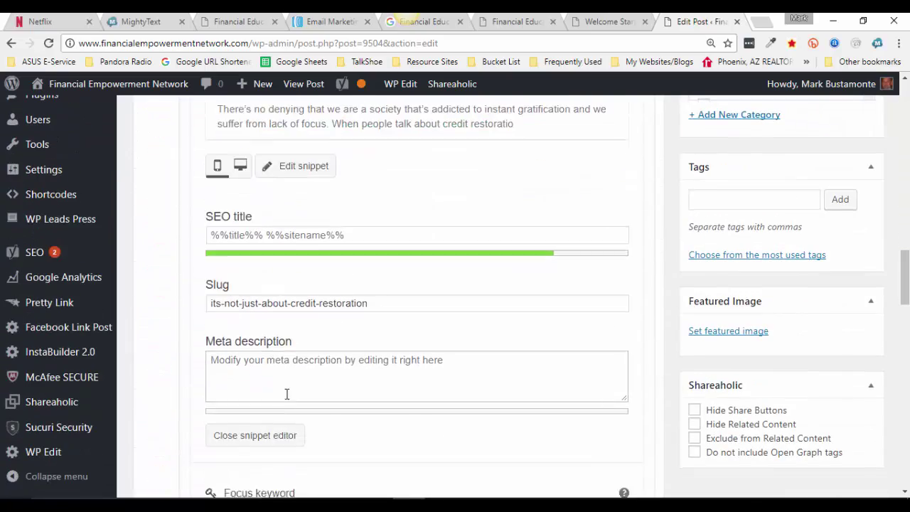
scroll(287, 394, "up", 1)
left_click(294, 424)
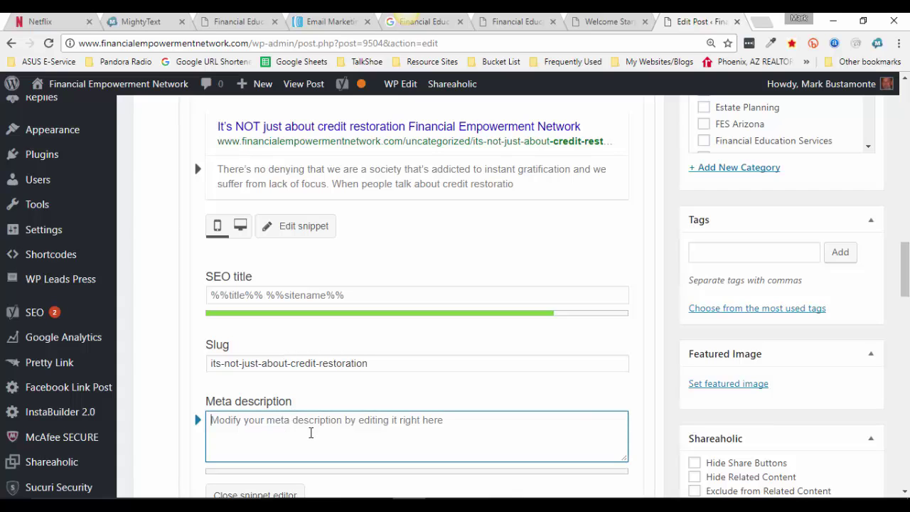
key("ctrl+v")
scroll(532, 421, "down", 2)
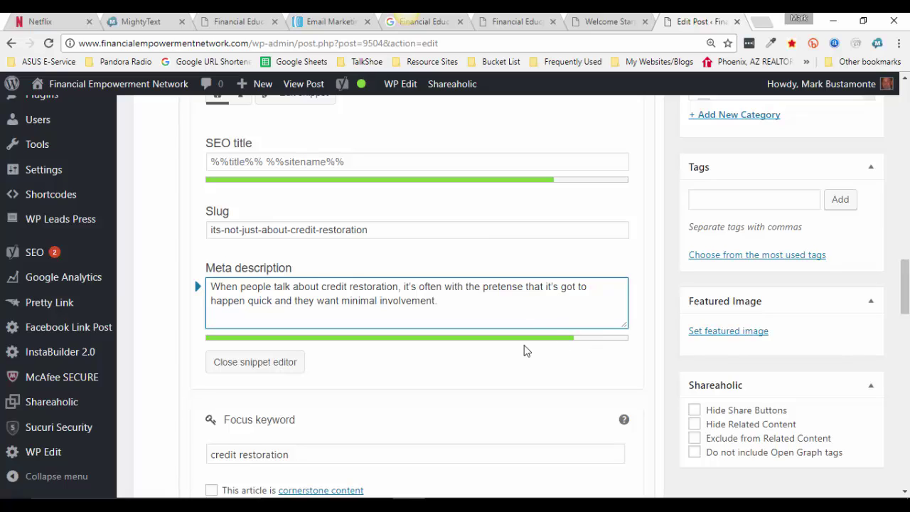
scroll(508, 367, "down", 1)
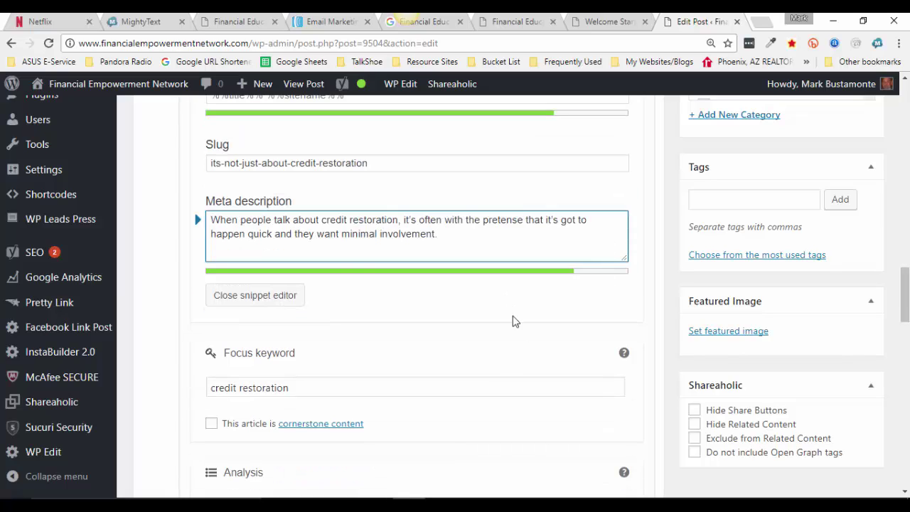
Step: Save the post draft with its new meta description
scroll(718, 283, "up", 3)
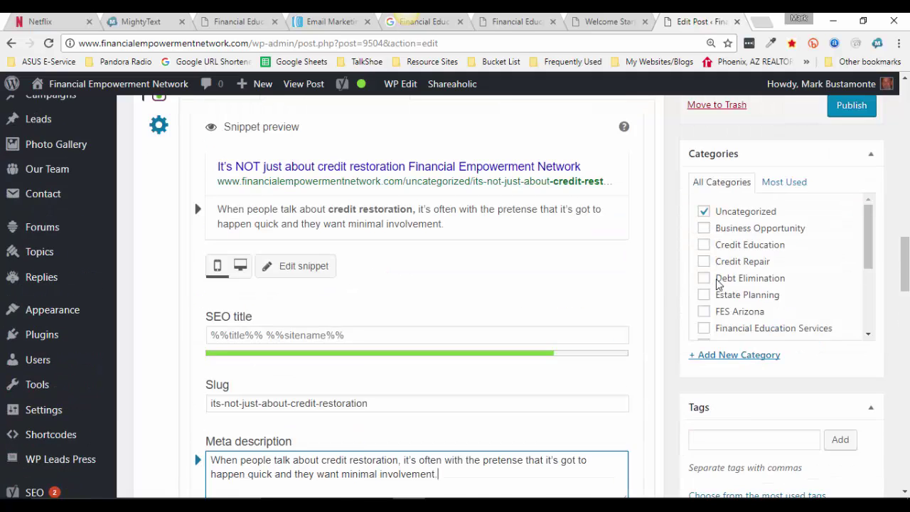
scroll(718, 283, "up", 3)
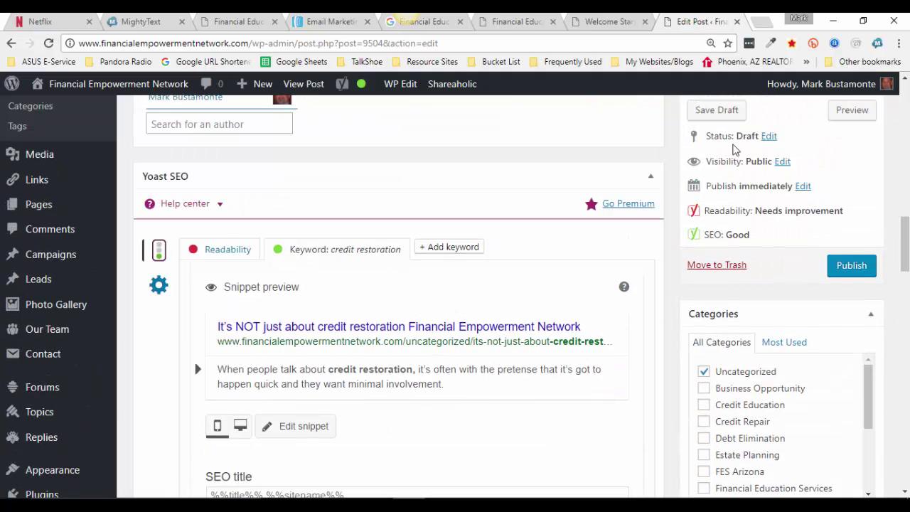
scroll(739, 185, "up", 1)
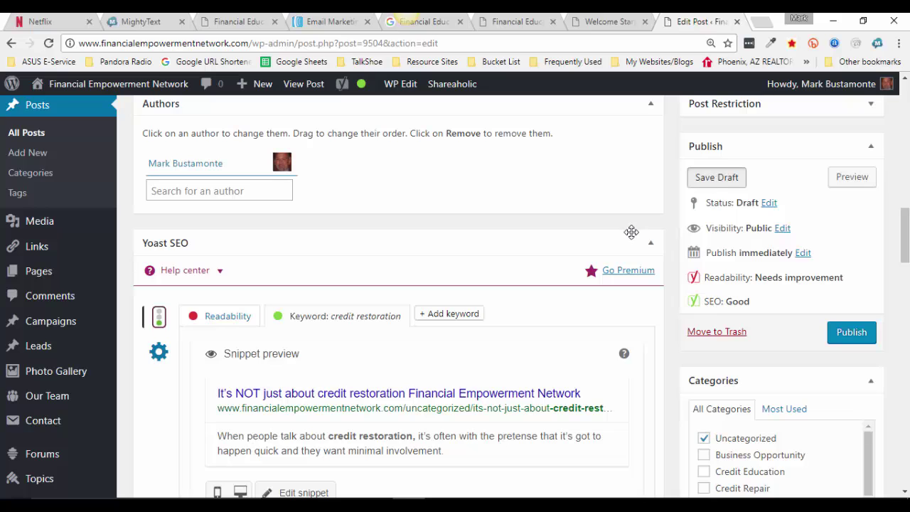
Step: Show the post's Readability analysis in Yoast SEO and examine the suggested improvements
scroll(264, 244, "down", 2)
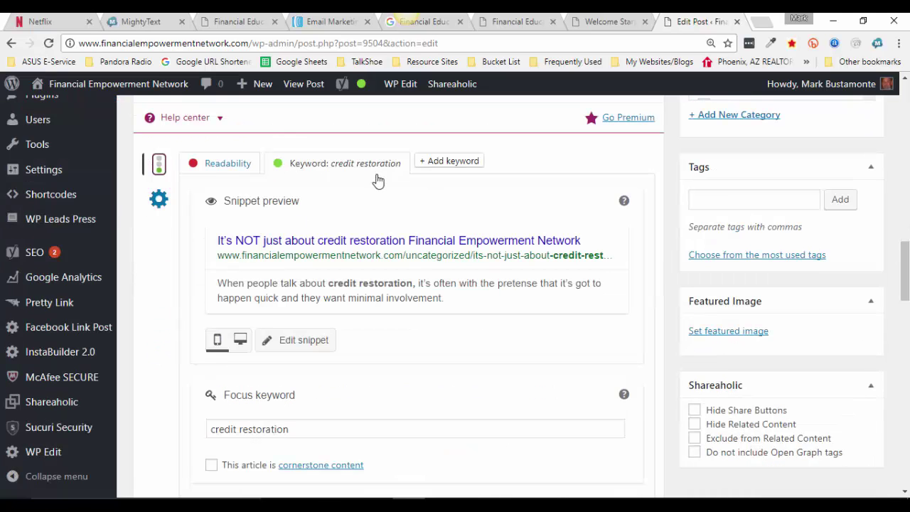
left_click(216, 165)
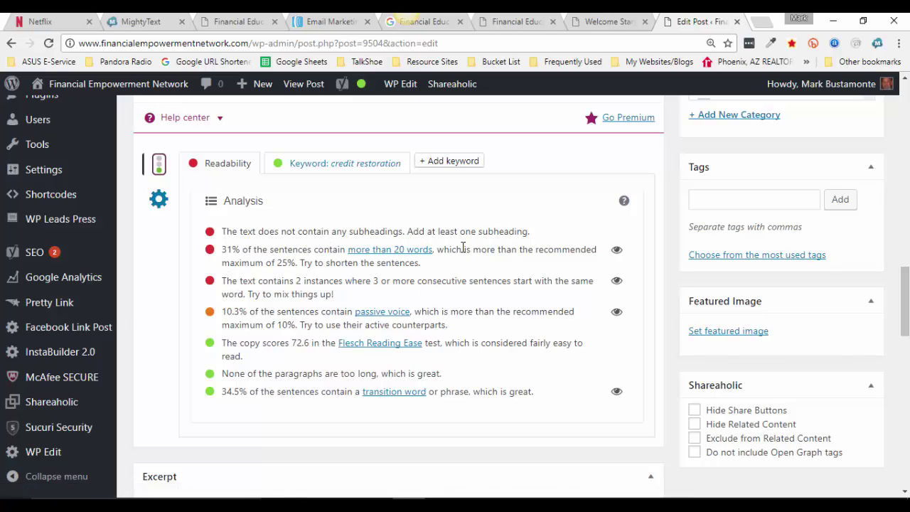
scroll(241, 284, "up", 6)
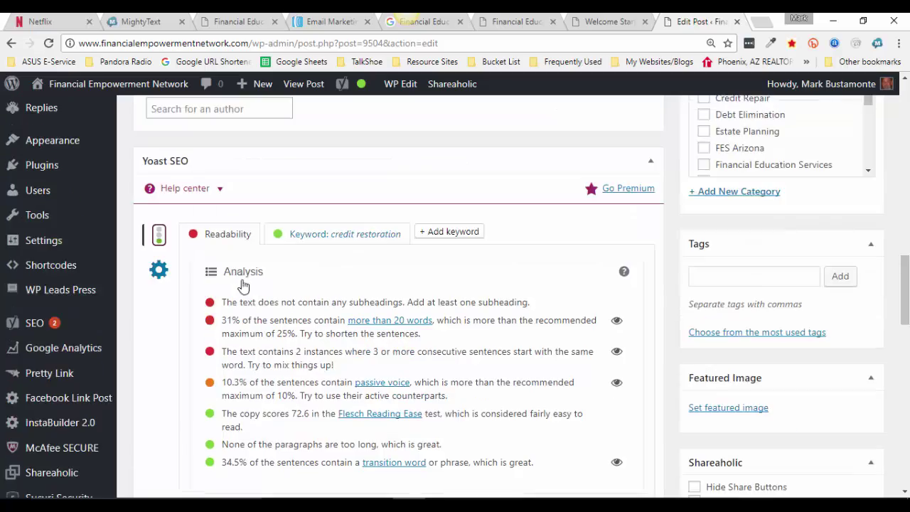
Step: Format the line "Restoring your credit should not be looked at as a FAST or ONE-TIME event." in the post body as Heading 3
scroll(276, 290, "up", 7)
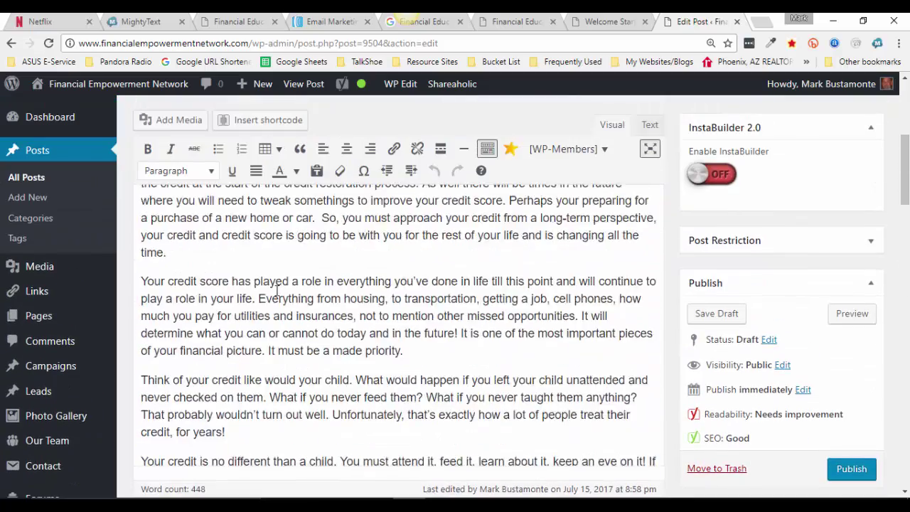
scroll(276, 290, "up", 2)
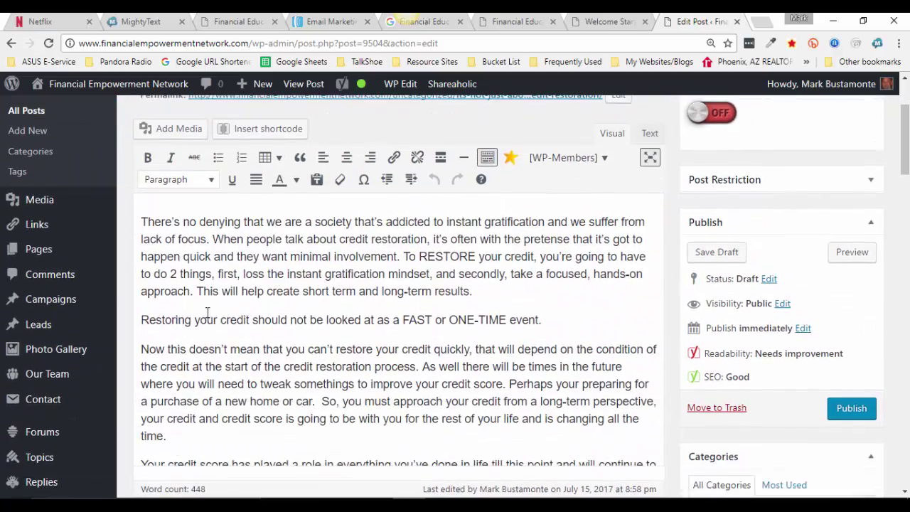
left_click_drag(141, 320, 589, 320)
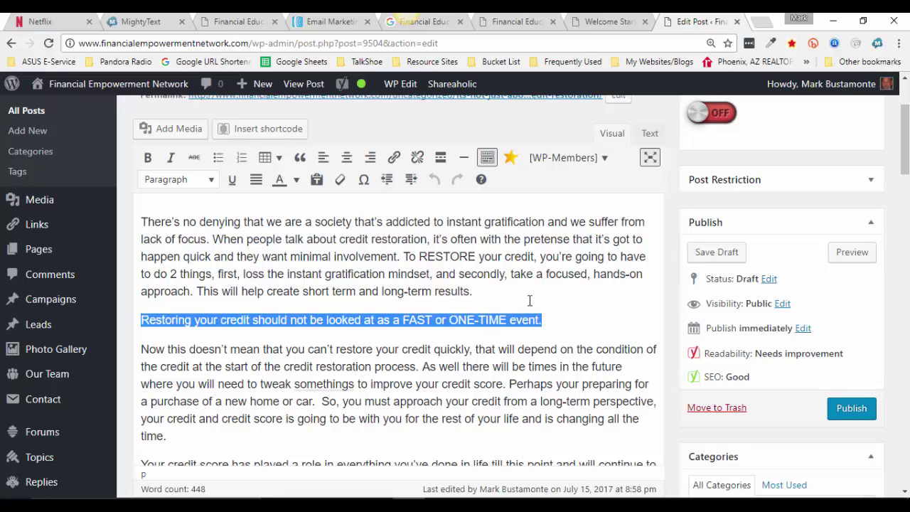
left_click(211, 182)
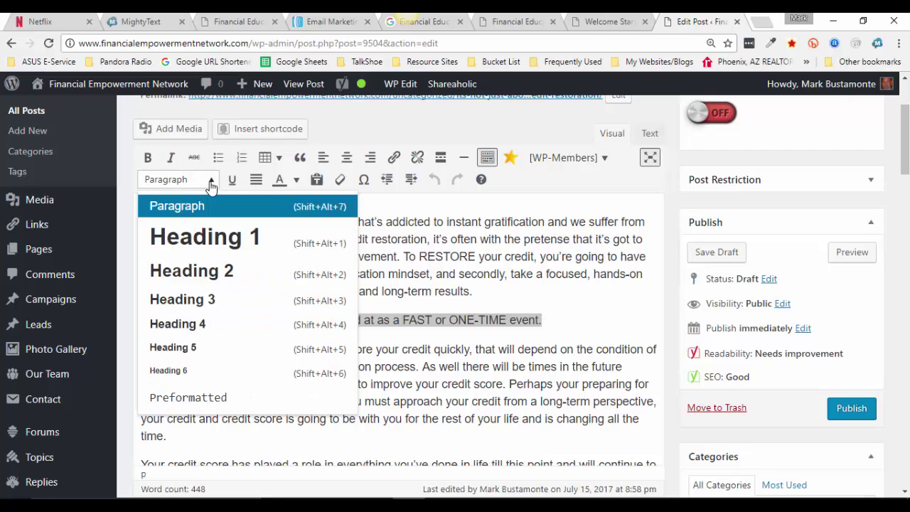
left_click(213, 270)
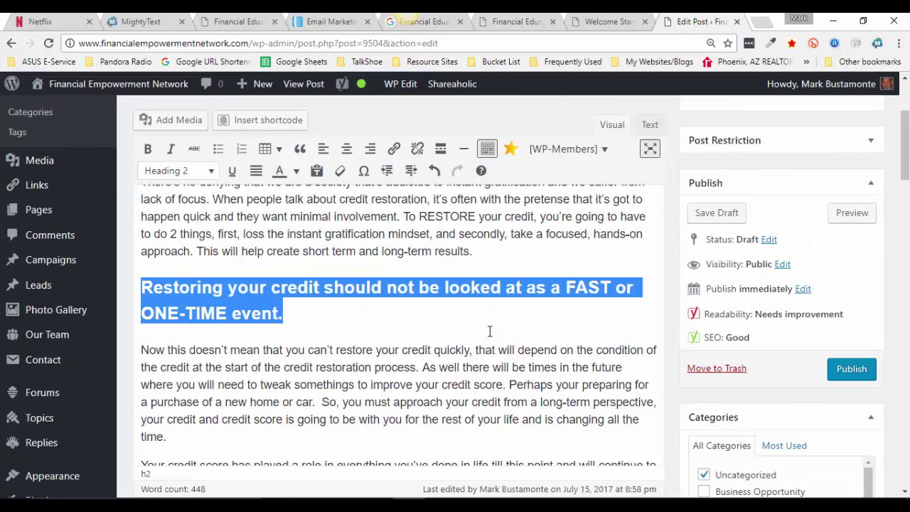
left_click(206, 171)
left_click(228, 295)
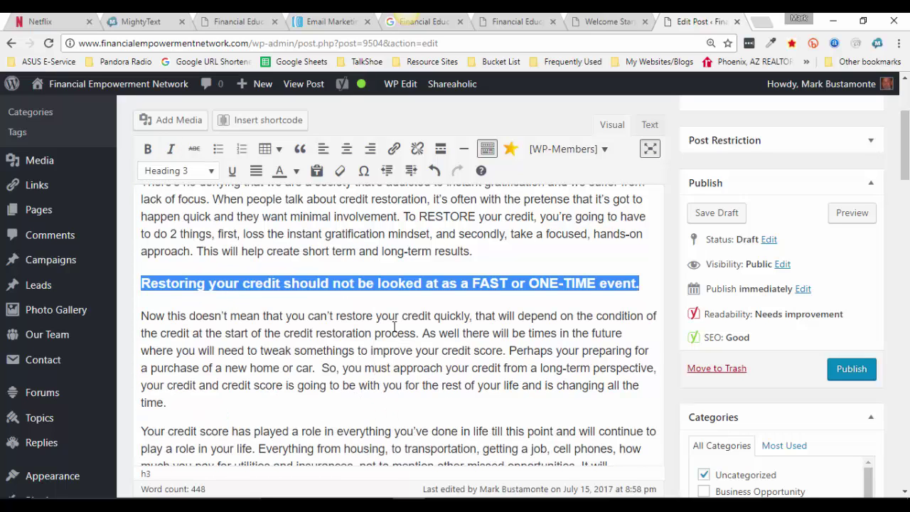
left_click(480, 269)
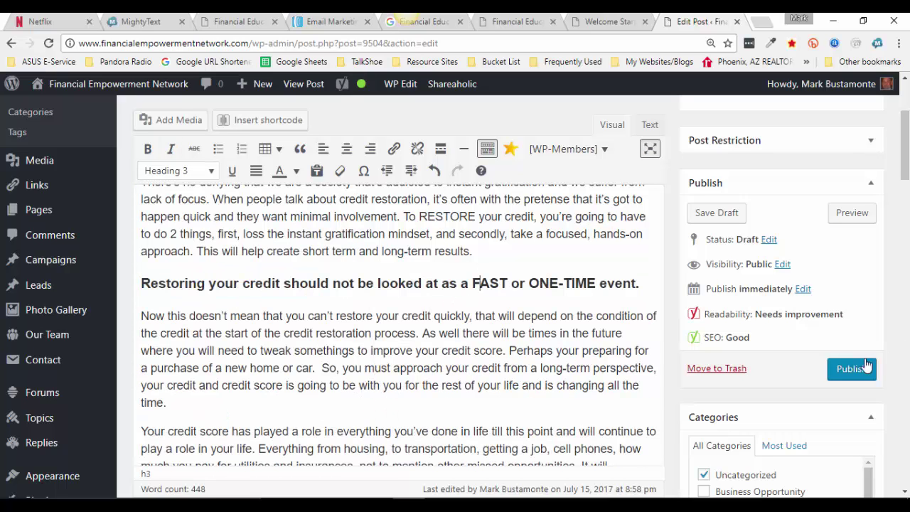
Step: Save the post draft with the new subheading and return to the Yoast SEO readability analysis
left_click(718, 214)
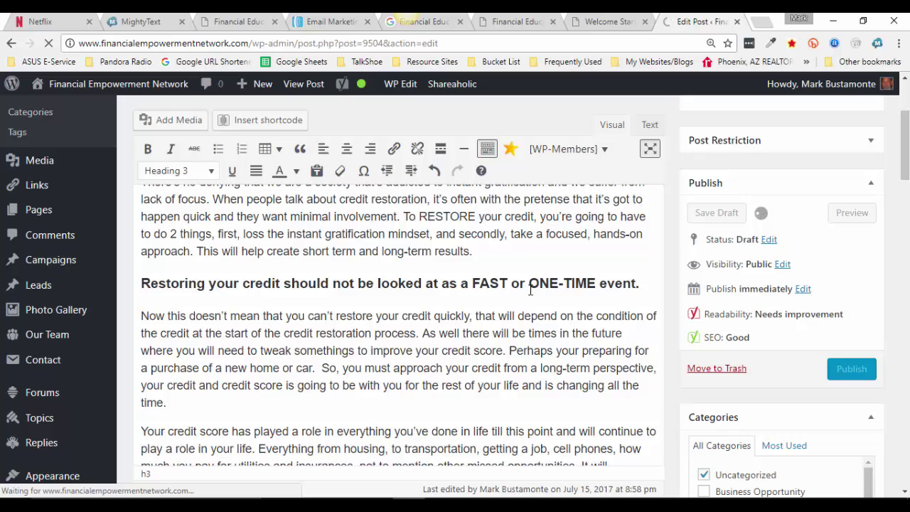
scroll(261, 265, "down", 15)
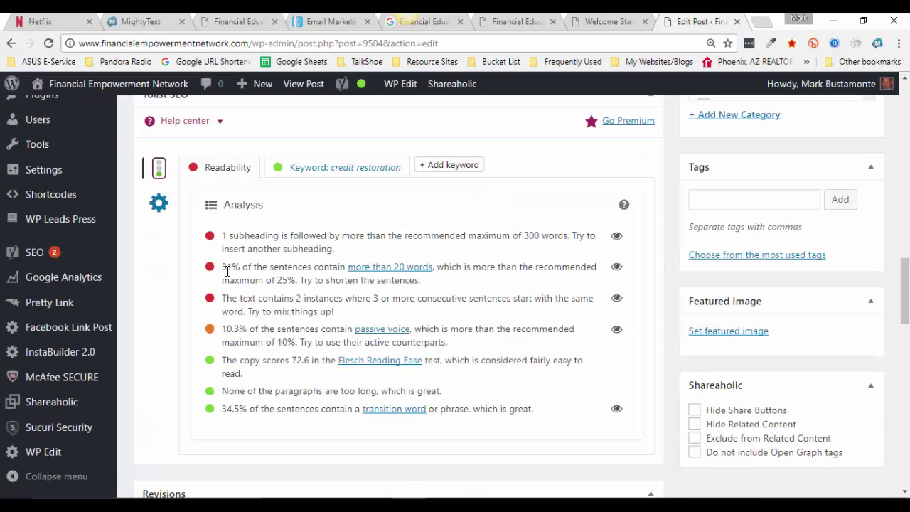
Step: Examine the remaining readability suggestions in Yoast SEO, including the help page on sentences of more than 20 words
left_click(396, 270)
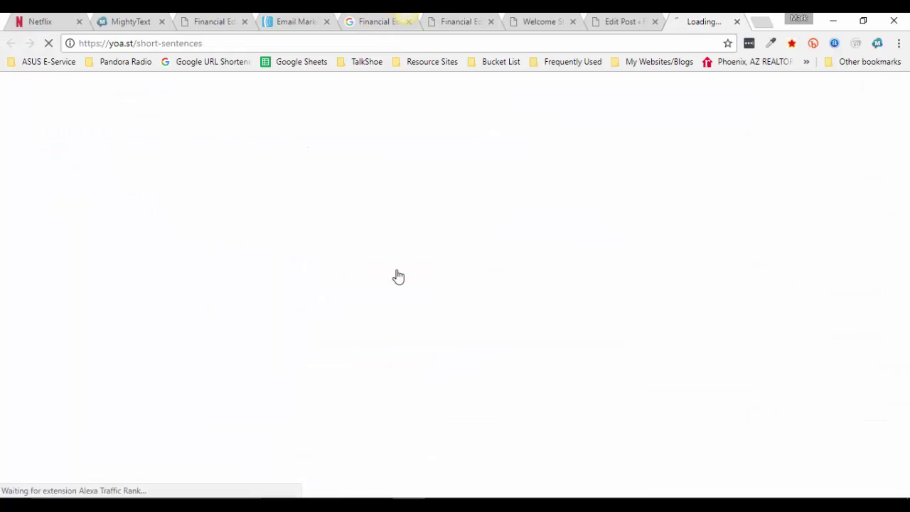
left_click(637, 23)
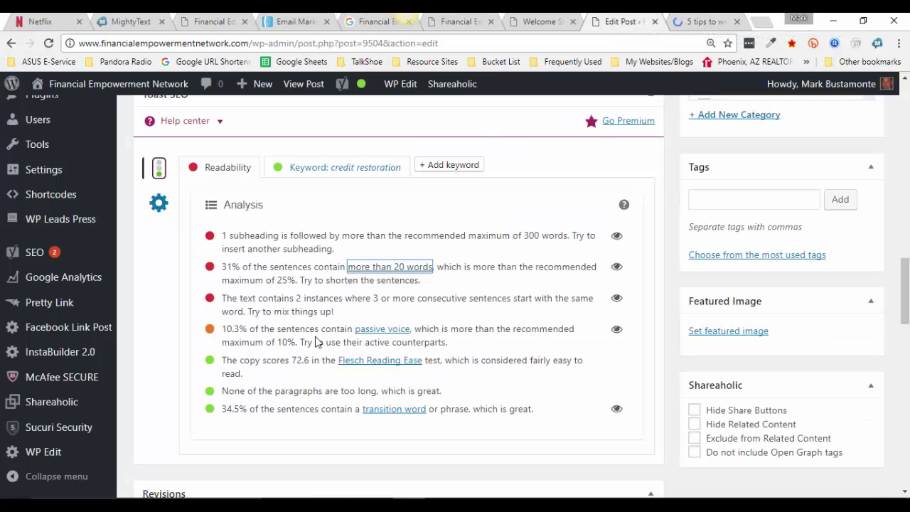
left_click_drag(466, 298, 408, 284)
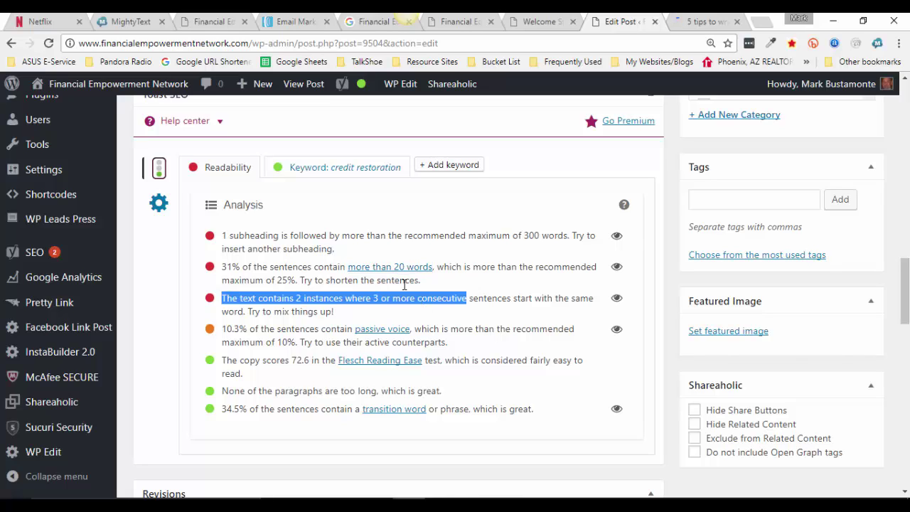
left_click(305, 304)
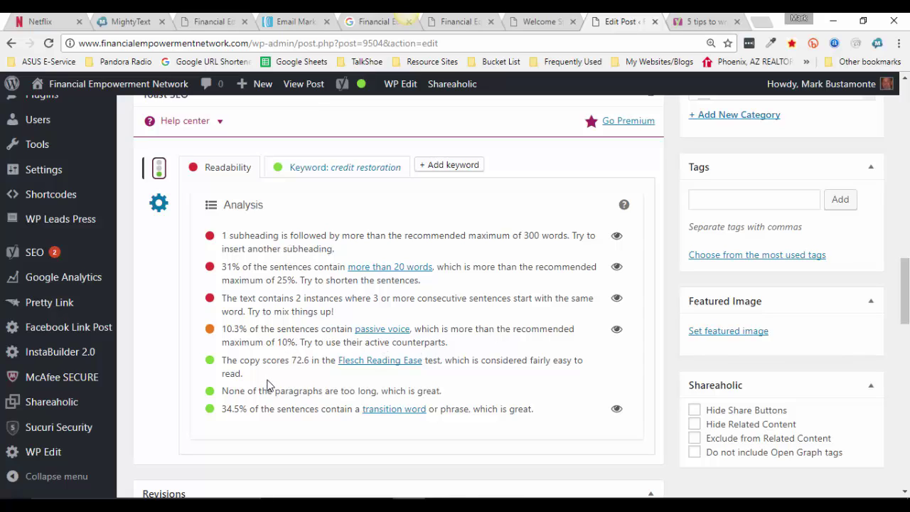
scroll(297, 336, "down", 1)
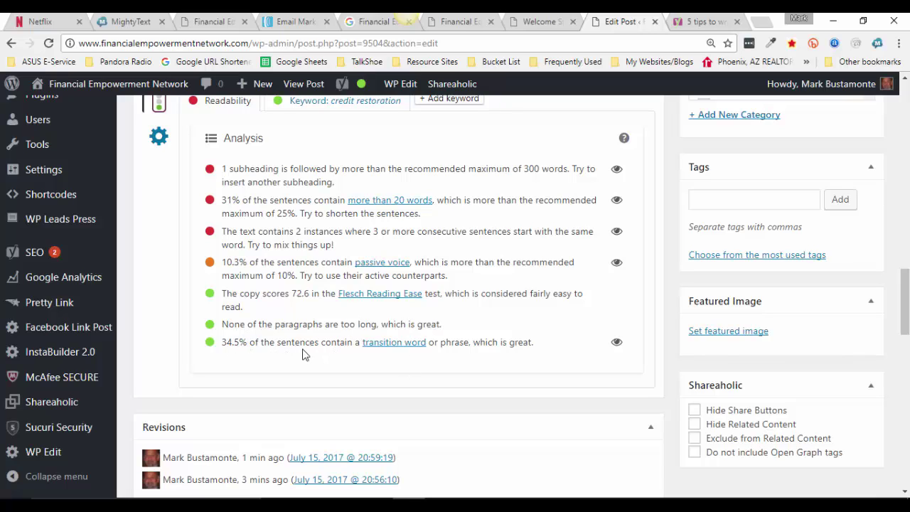
scroll(549, 359, "down", 1)
scroll(538, 349, "up", 2)
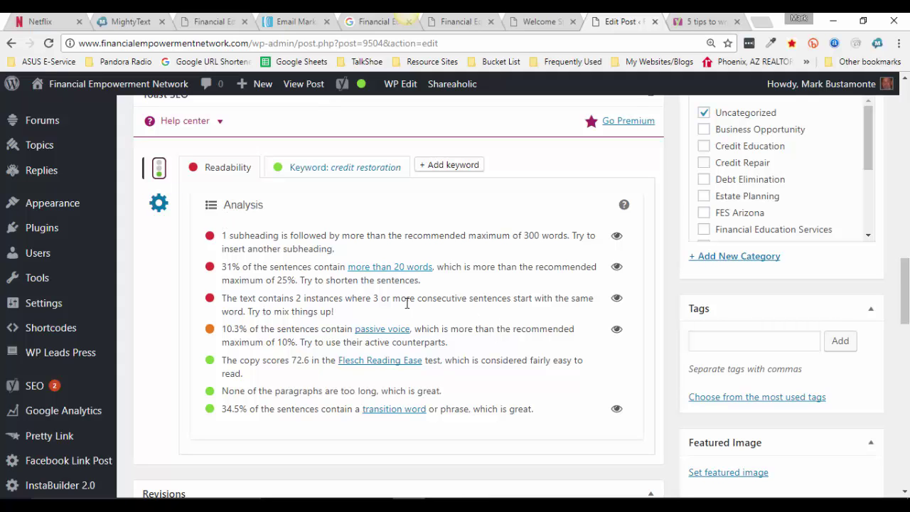
scroll(409, 304, "down", 2)
scroll(411, 295, "up", 1)
scroll(411, 288, "up", 2)
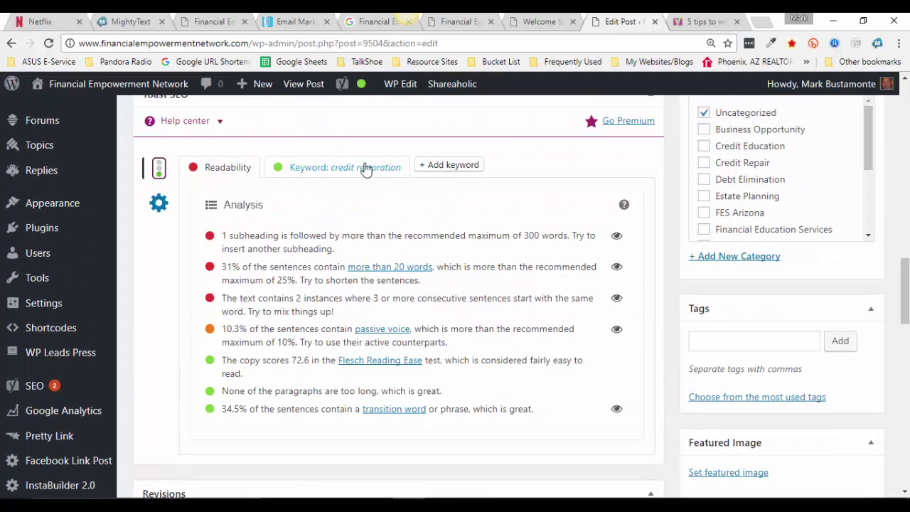
Step: Check the option for adding another keyword, and review the snippet preview and analysis for the keyword "credit restoration"
left_click(446, 167)
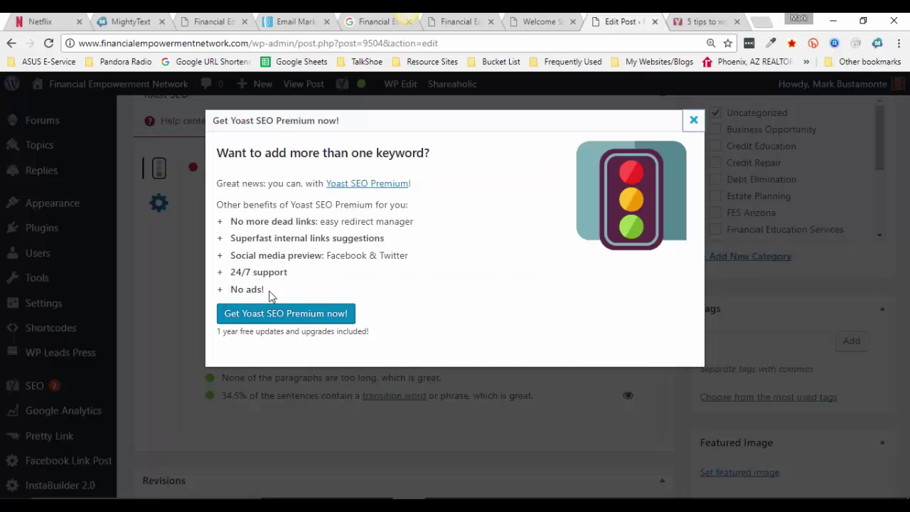
left_click(693, 120)
scroll(538, 251, "up", 3)
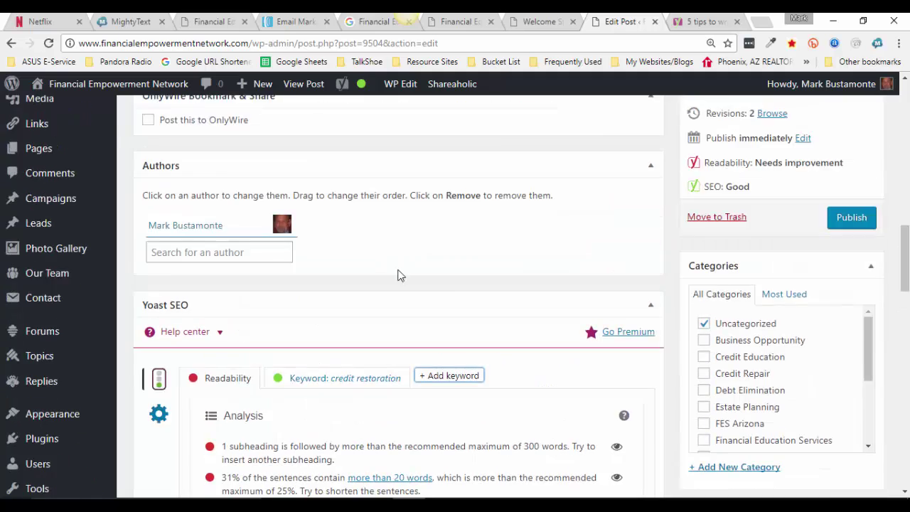
scroll(443, 436, "down", 2)
left_click(360, 235)
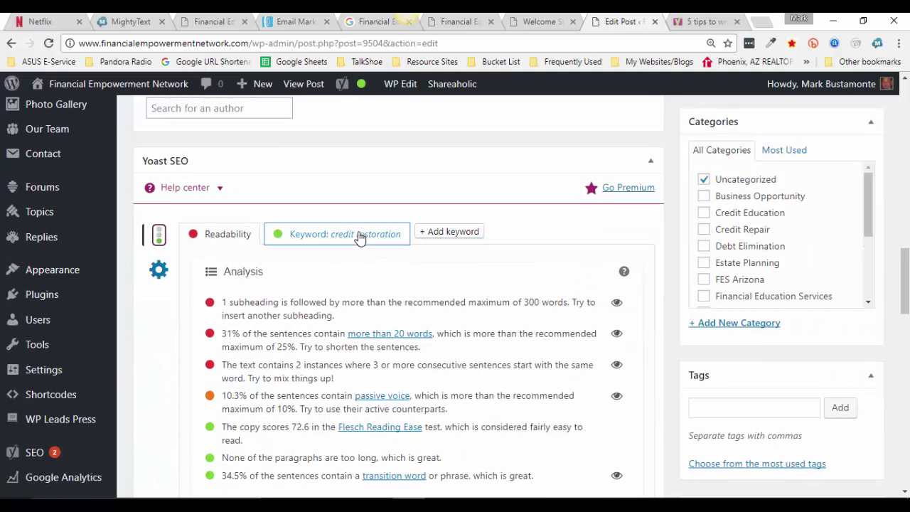
scroll(359, 277, "down", 1)
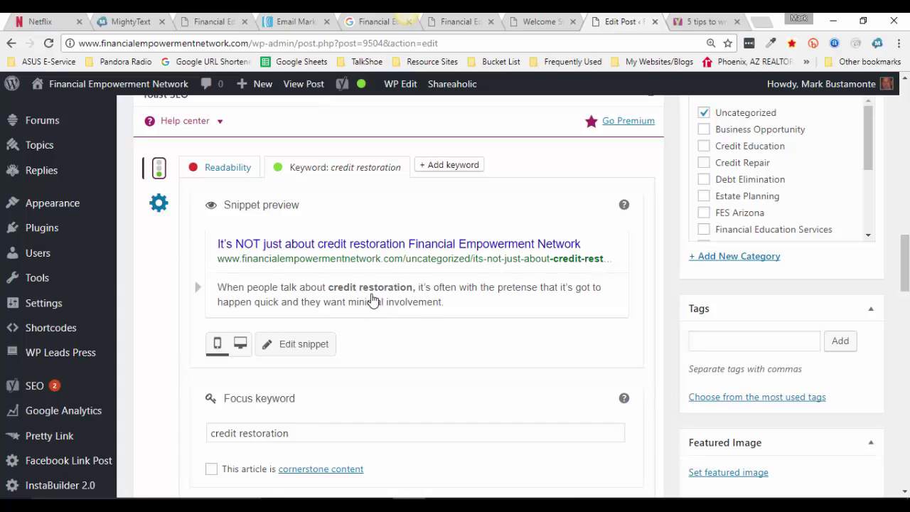
scroll(431, 347, "down", 1)
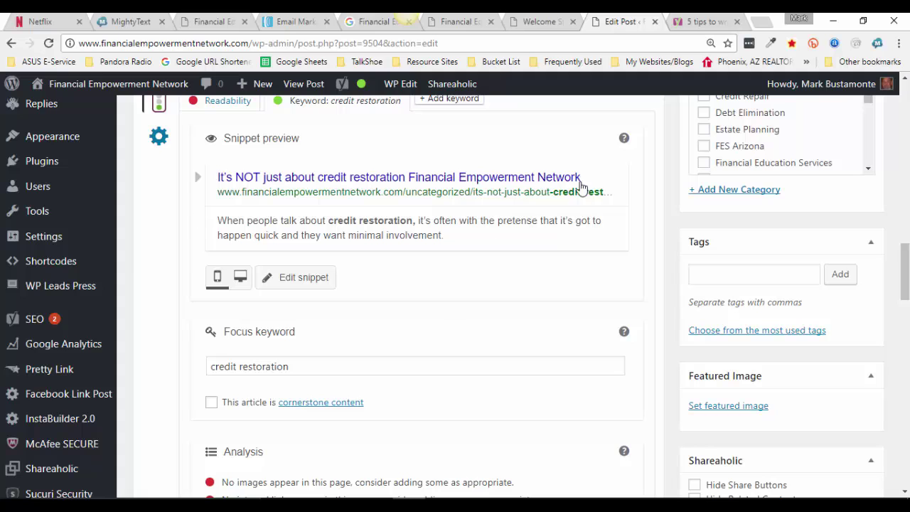
scroll(426, 332, "down", 2)
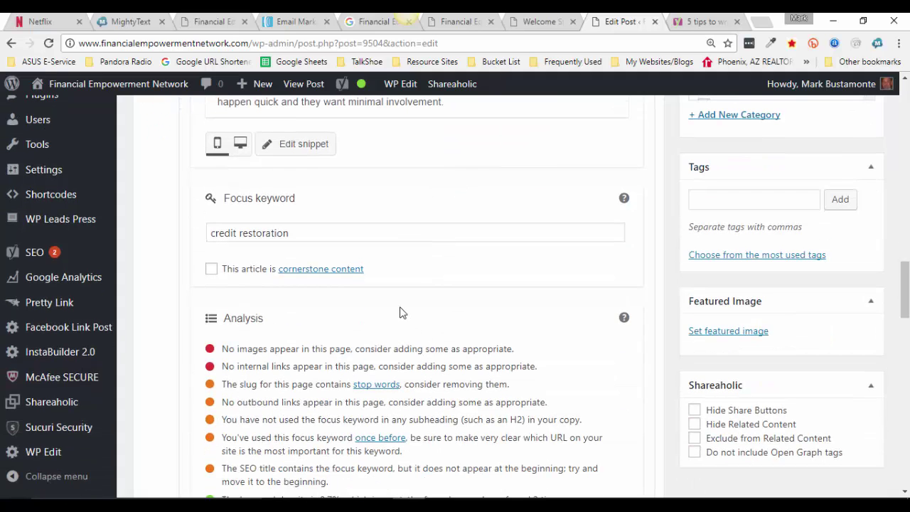
scroll(399, 313, "up", 2)
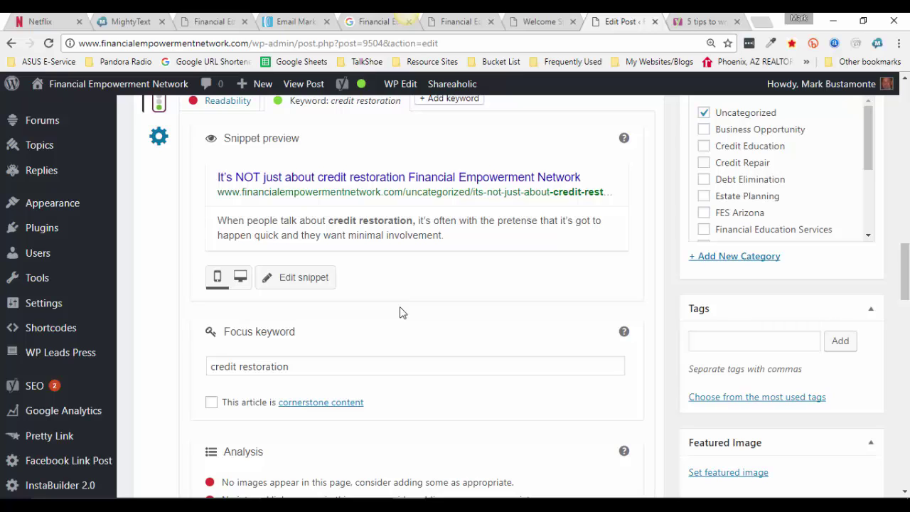
Step: Assign the Credit Repair category to the post and make it the primary category
scroll(400, 311, "up", 6)
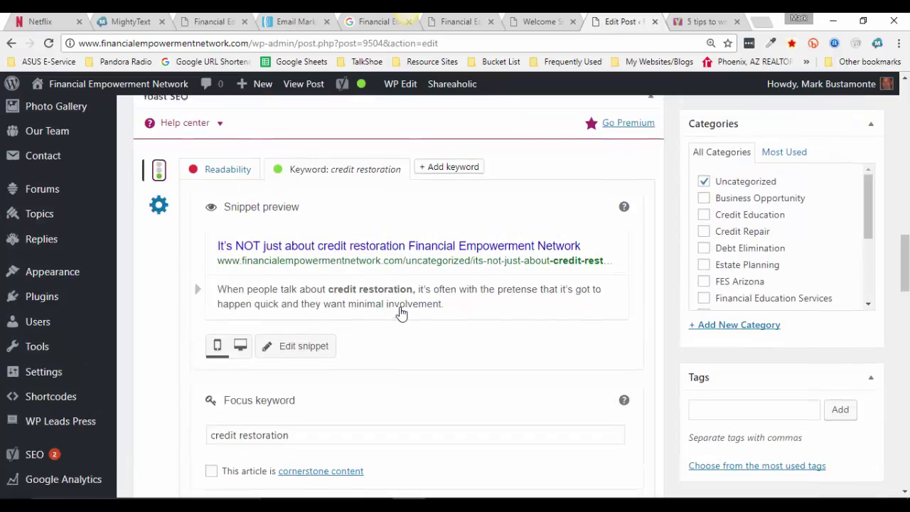
scroll(387, 295, "up", 3)
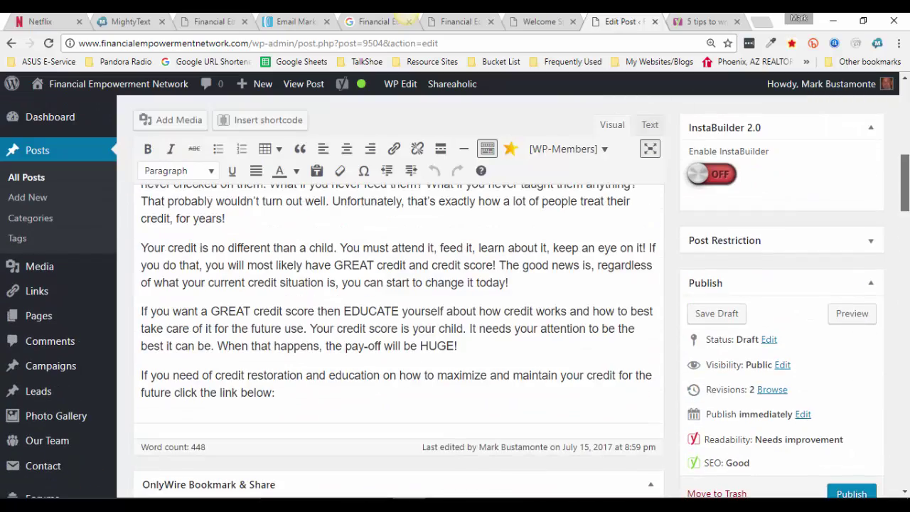
left_click_drag(907, 170, 906, 130)
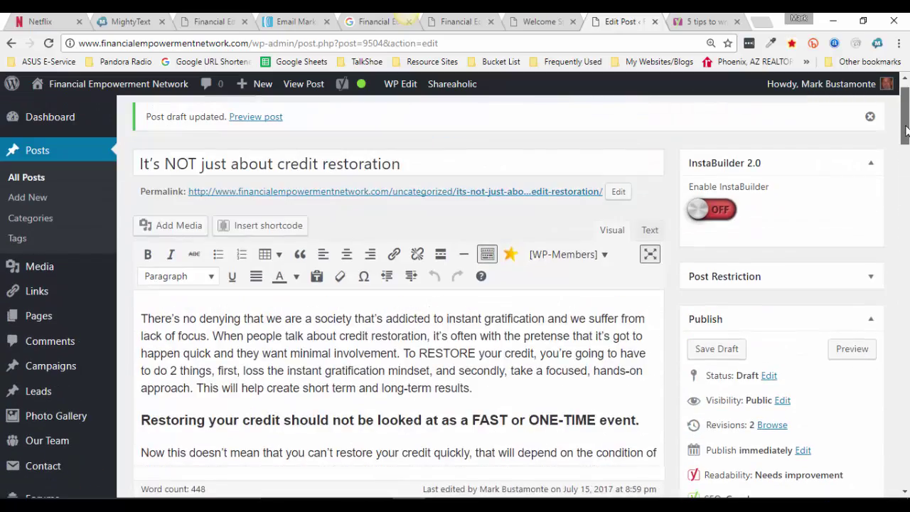
scroll(787, 208, "down", 7)
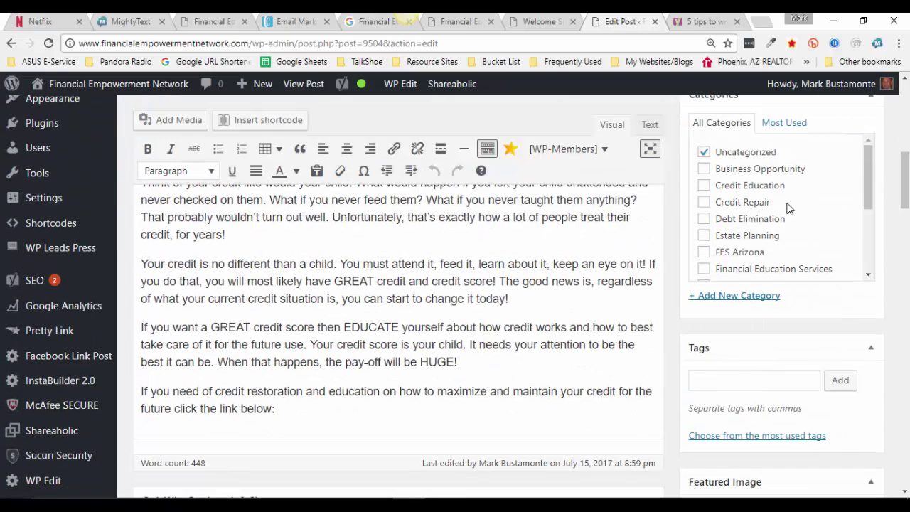
left_click(704, 153)
left_click(704, 153)
left_click_drag(866, 172, 867, 174)
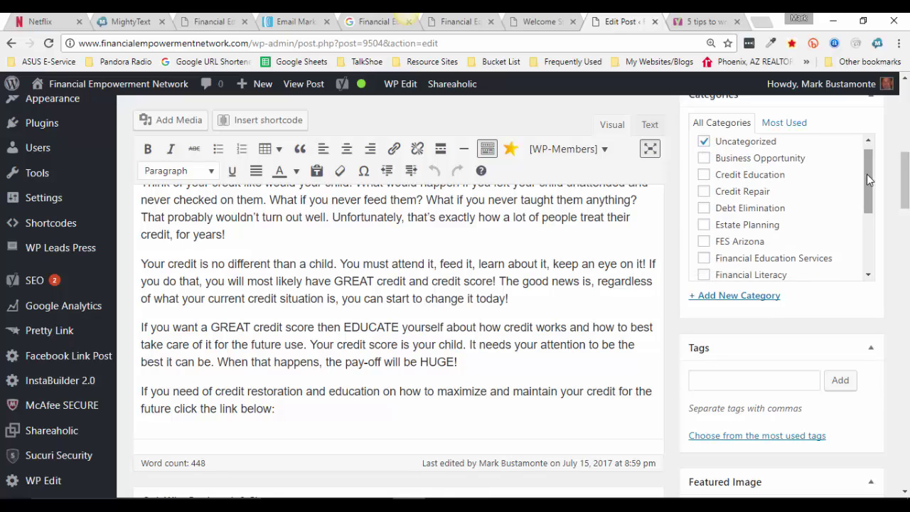
left_click(705, 192)
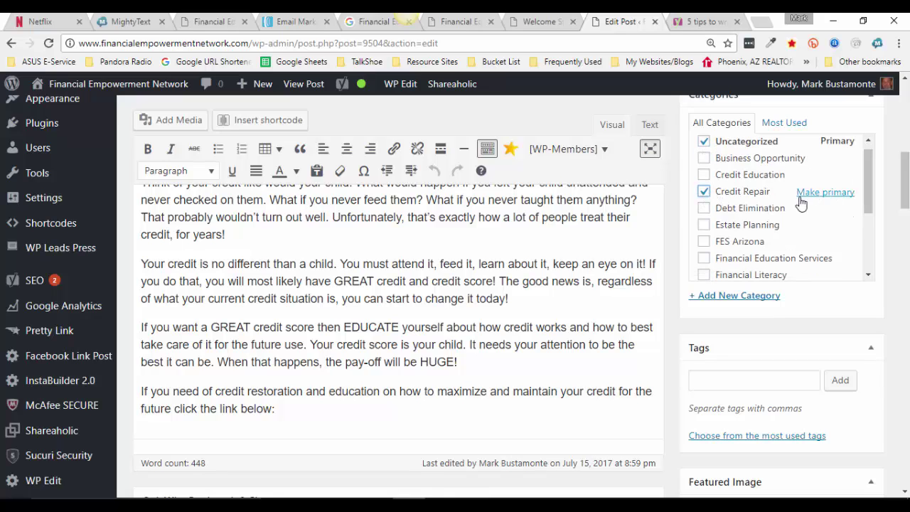
left_click(826, 192)
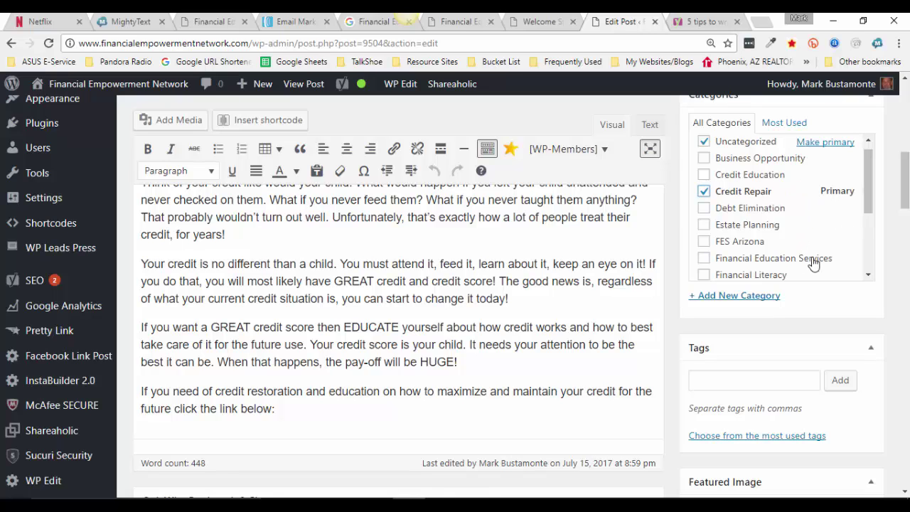
Step: Create a new post category named Credit Restoration and dismiss the e-mail notifications covering the category form
mouse_move(871, 186)
left_mouse_down()
mouse_move(874, 241)
mouse_move(873, 182)
left_mouse_up()
left_click(739, 298)
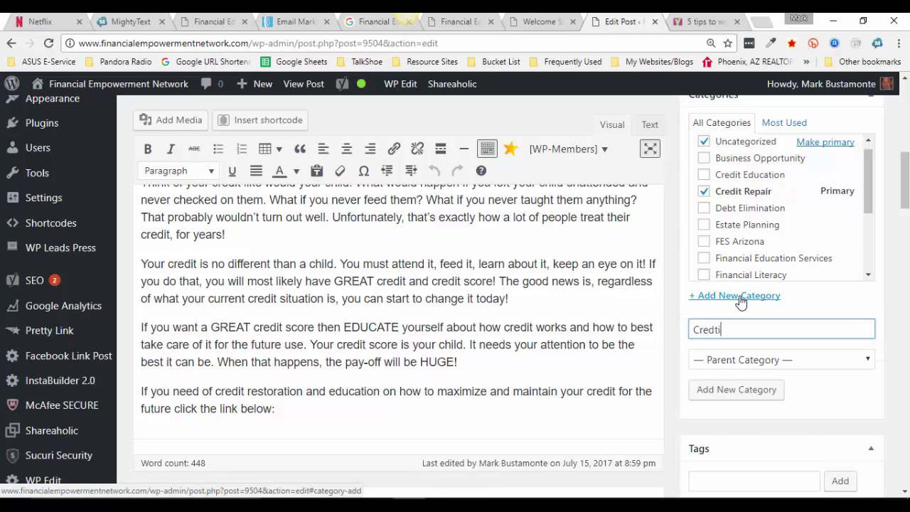
type("Credti")
key("BackSpace")
key("BackSpace")
key("BackSpace")
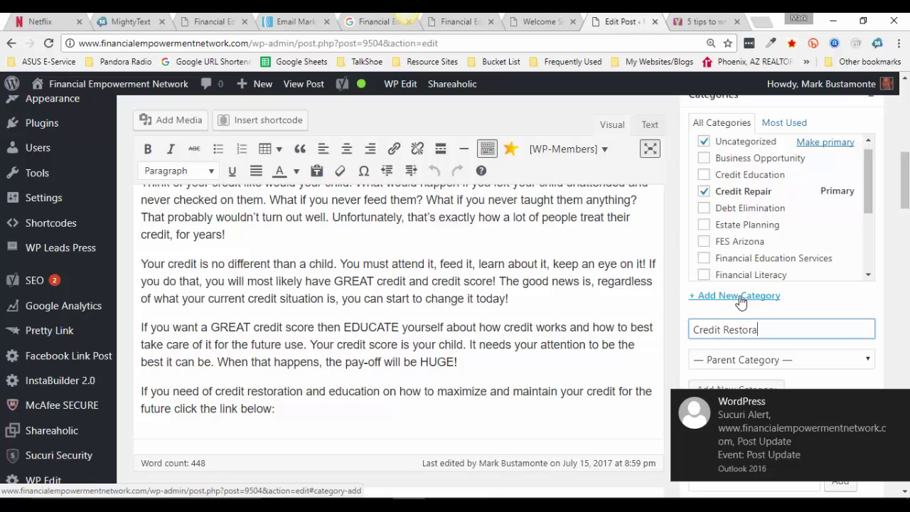
type("it Restoration")
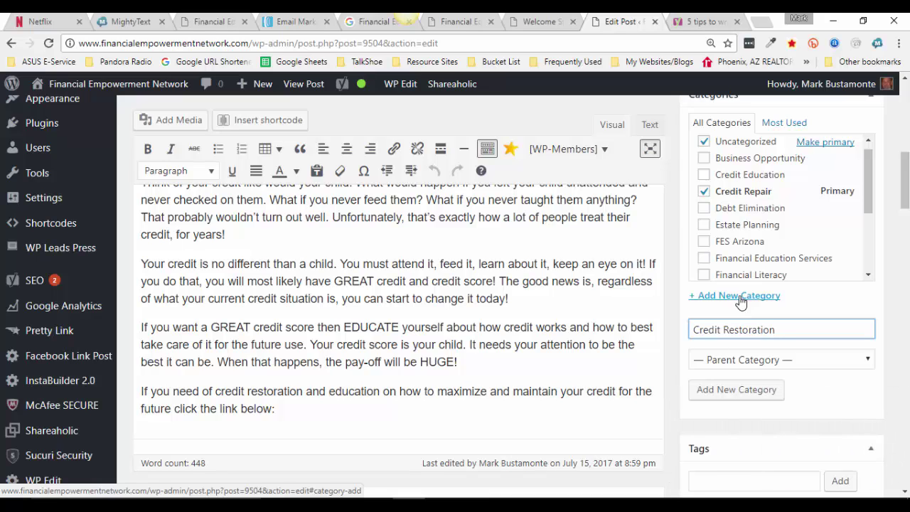
left_click(894, 345)
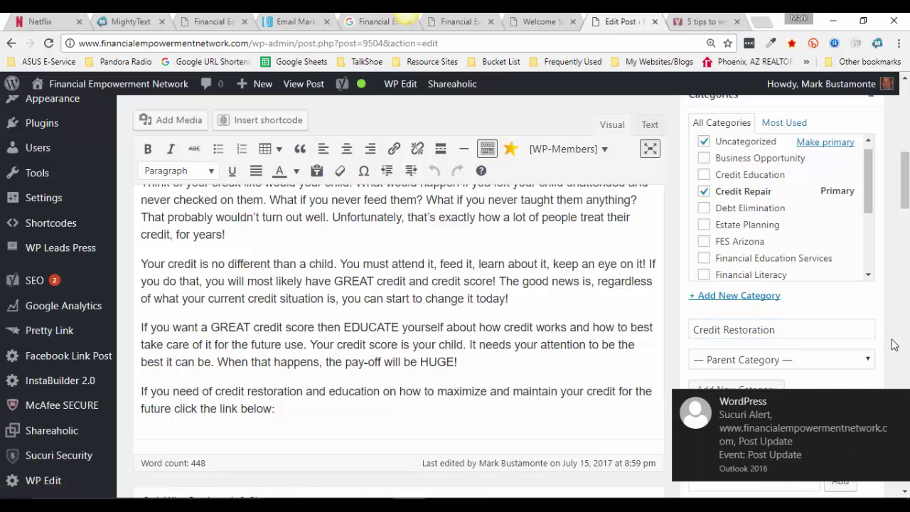
left_click(827, 329)
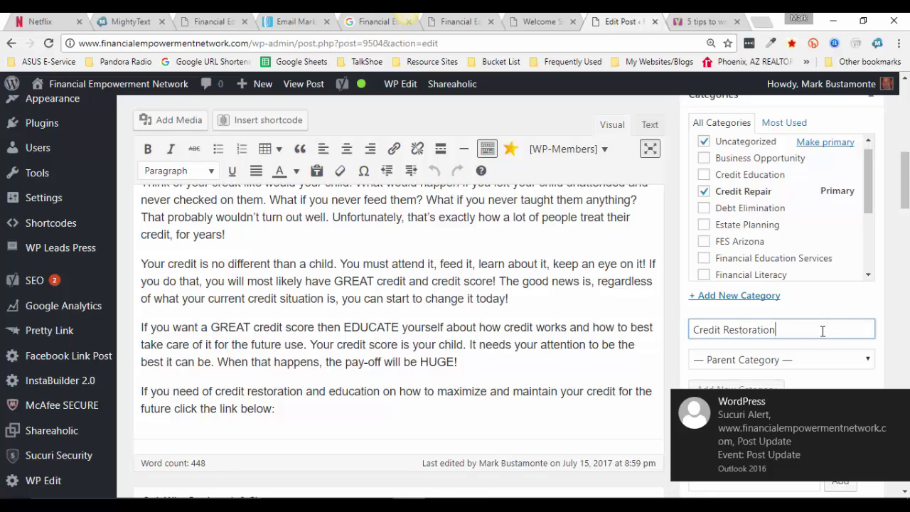
key("ctrl+a")
key("BackSpace")
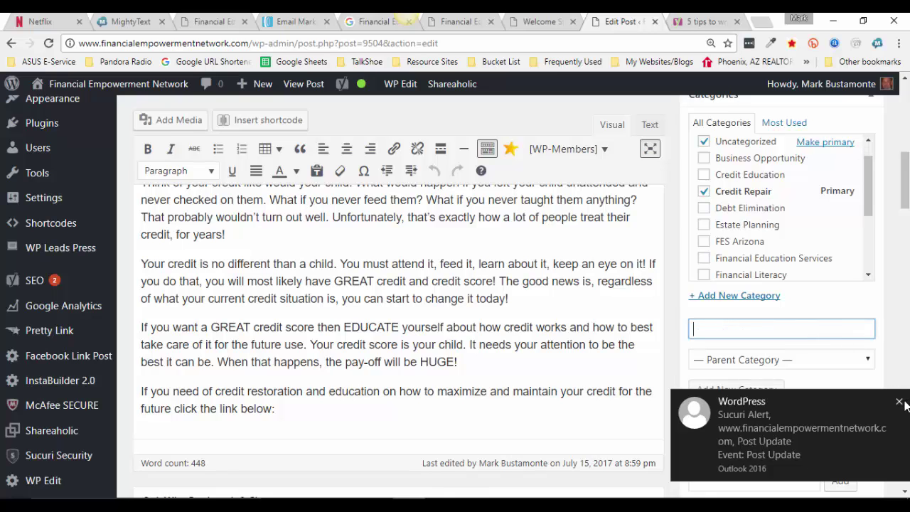
left_click(900, 403)
left_click(900, 403)
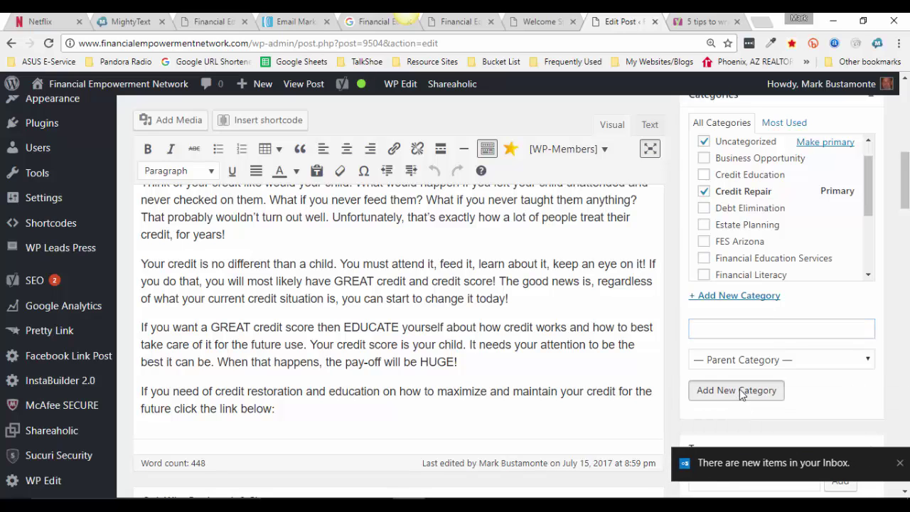
left_click(897, 464)
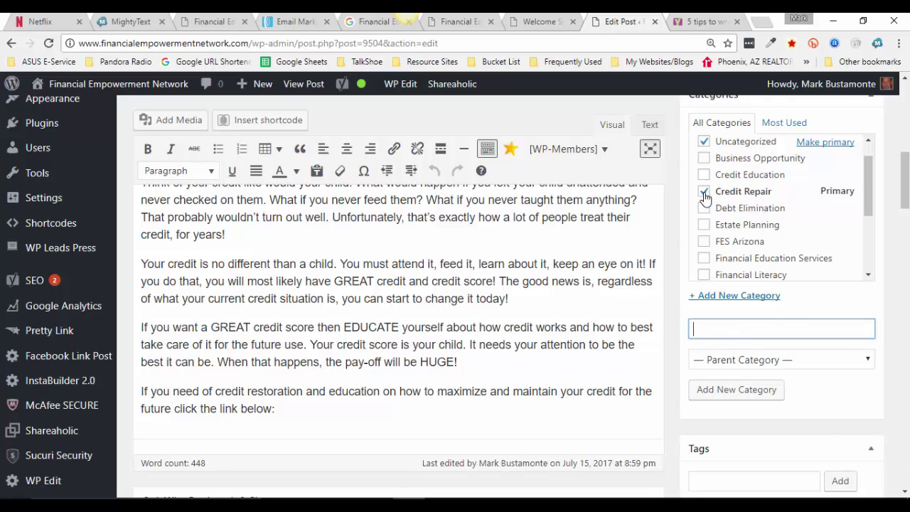
Step: Make Credit Restoration the post's primary category, leaving Credit Education unselected
scroll(702, 224, "down", 1)
scroll(702, 225, "up", 2)
left_click(703, 219)
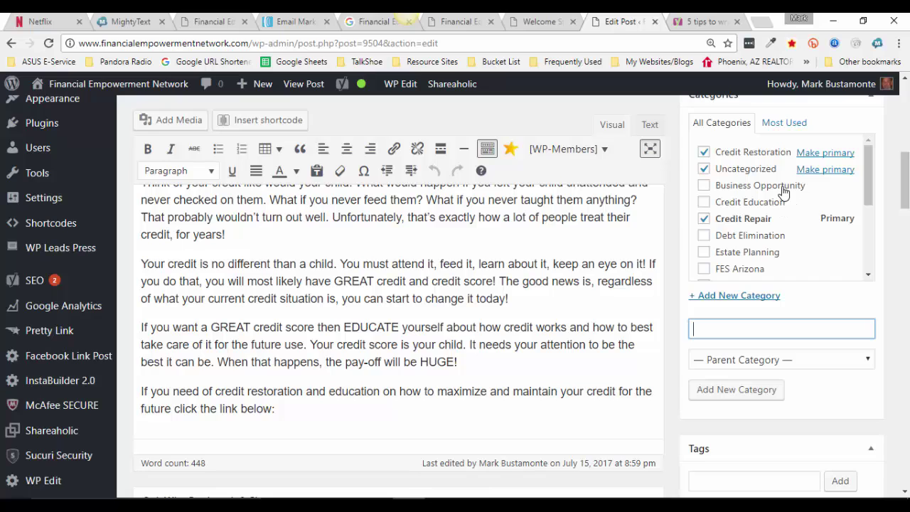
left_click(703, 202)
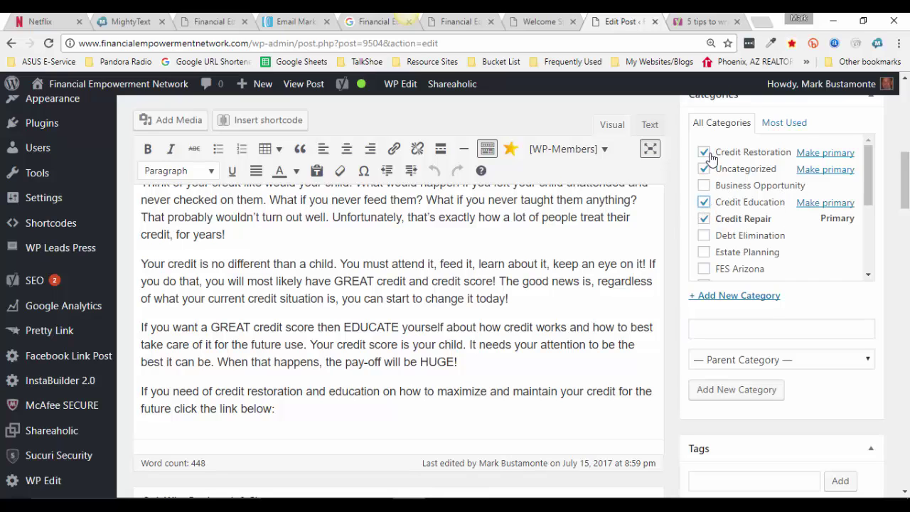
left_click(703, 203)
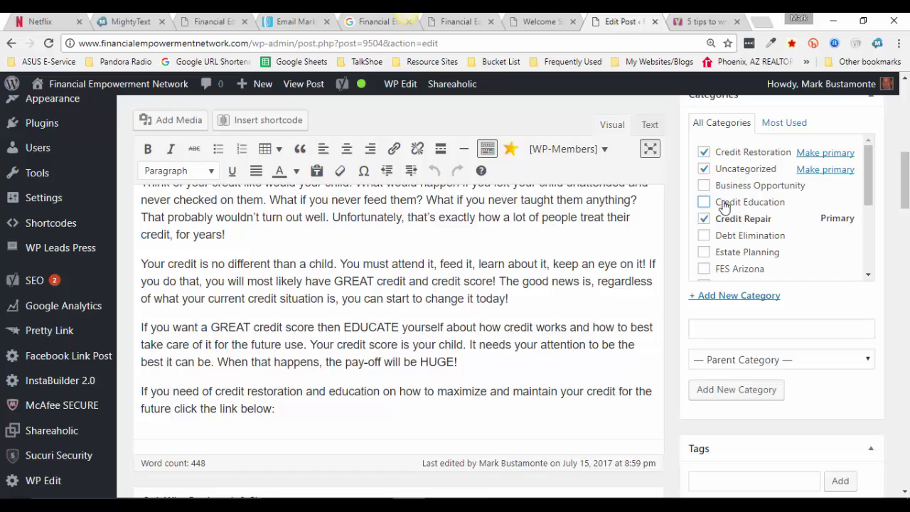
left_click(821, 153)
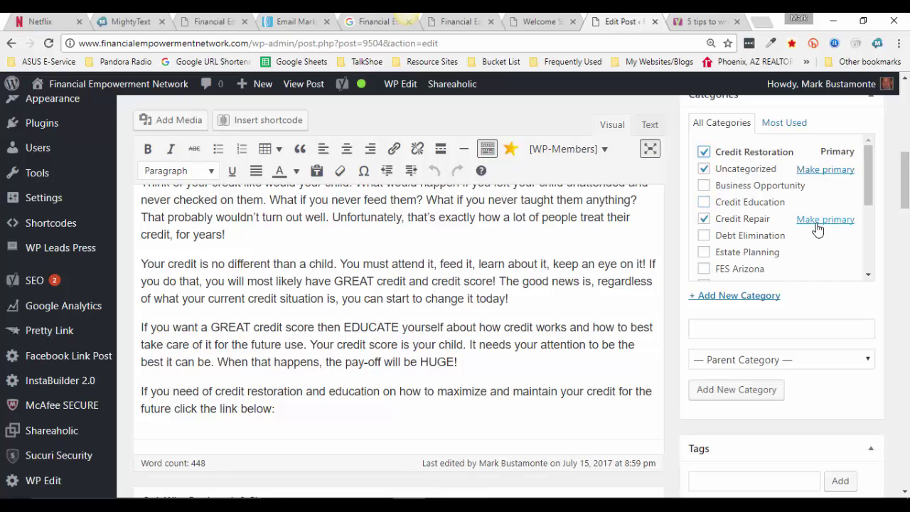
Step: Assign the Credit Education category to the post as well, keeping Credit Restoration as the primary category
left_click(703, 203)
scroll(825, 254, "down", 2)
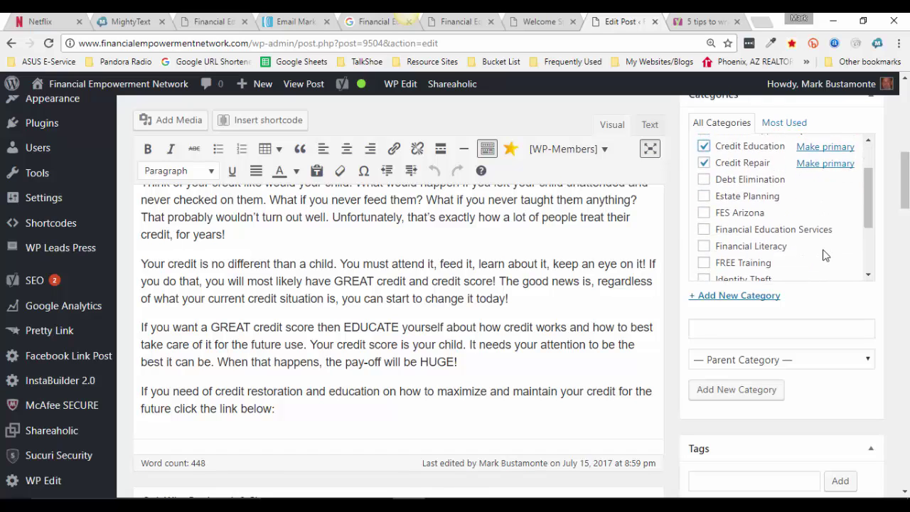
scroll(824, 254, "up", 2)
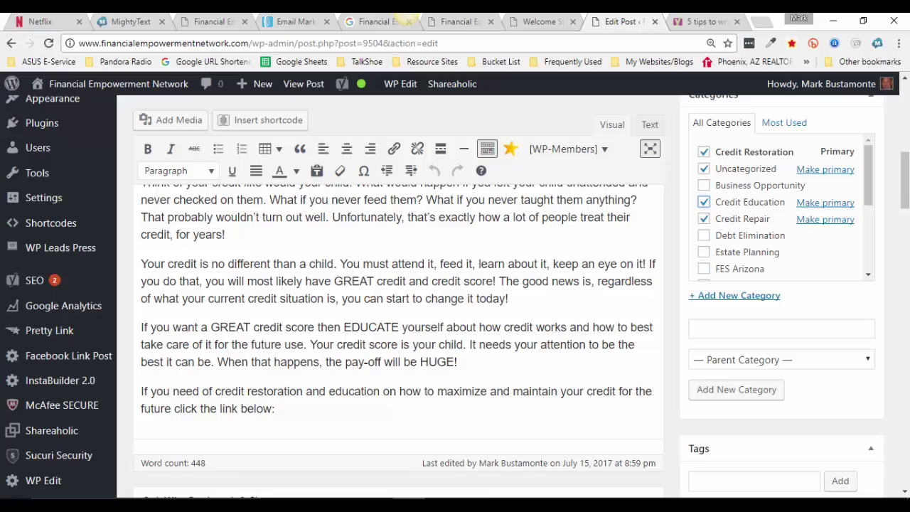
Step: Show the most used tags for the post and add the Credit Repair tag from them
left_click_drag(905, 180, 906, 205)
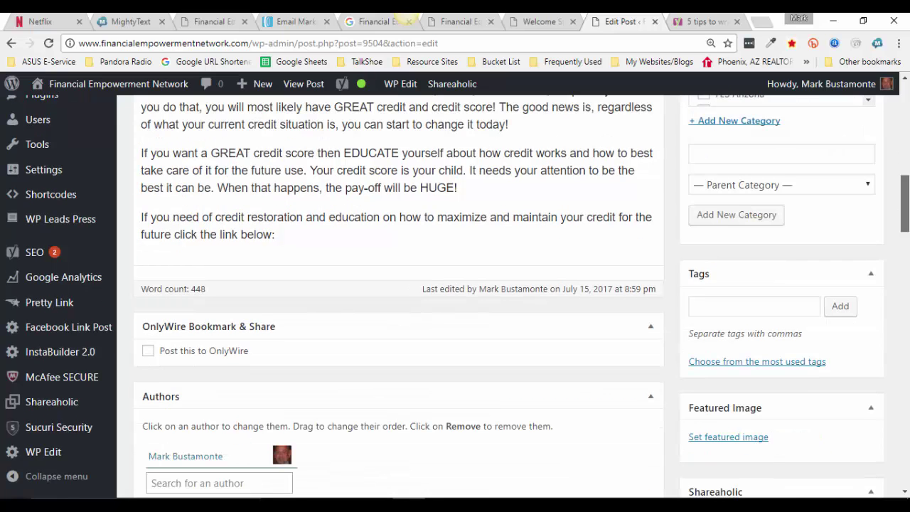
scroll(772, 272, "down", 3)
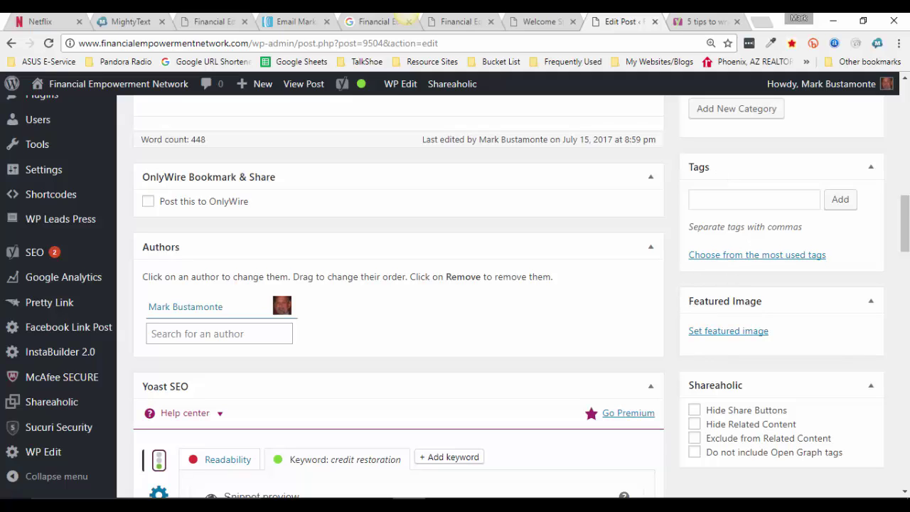
scroll(748, 308, "up", 2)
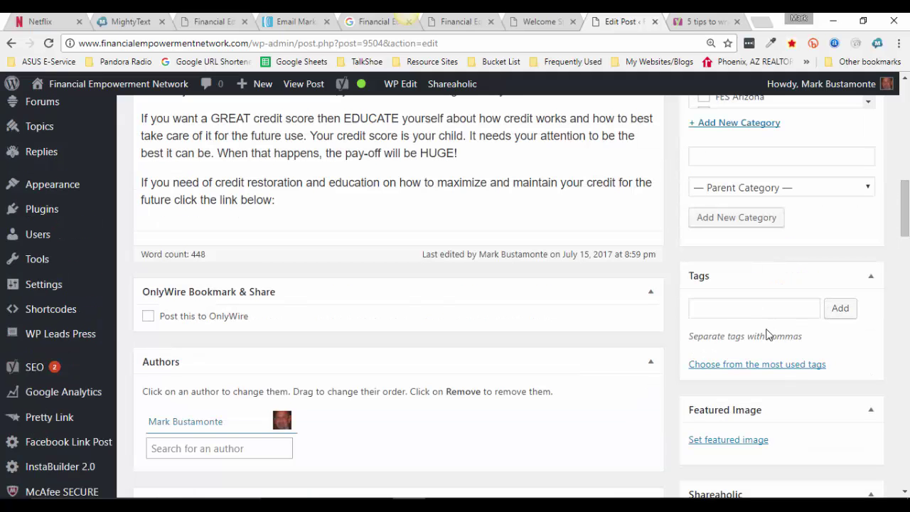
scroll(732, 335, "down", 1)
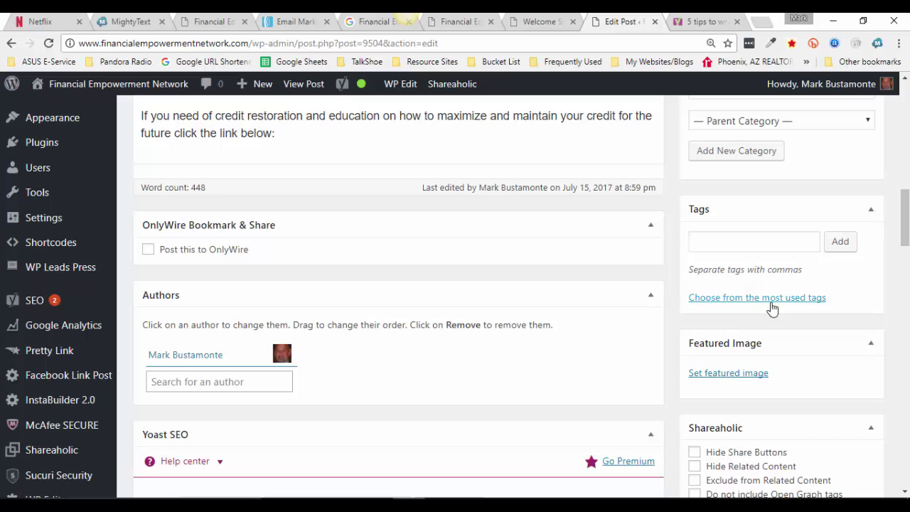
left_click(772, 302)
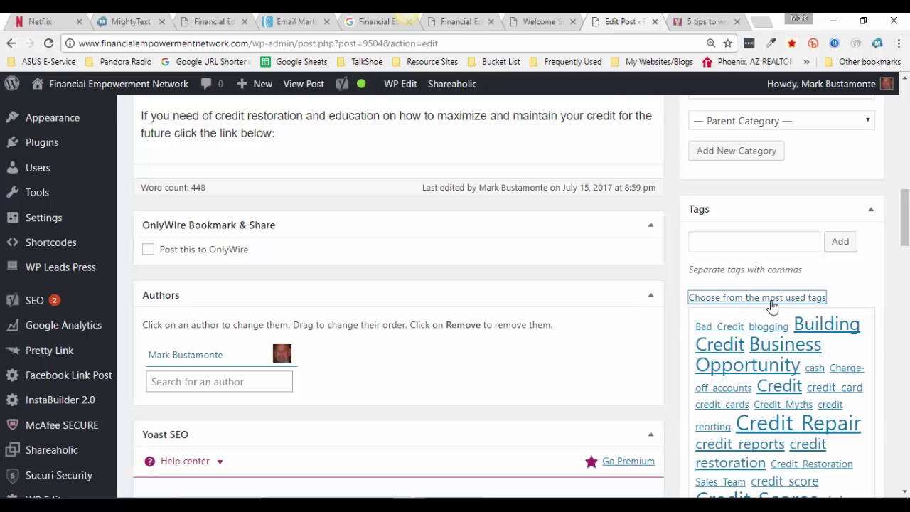
scroll(772, 305, "down", 1)
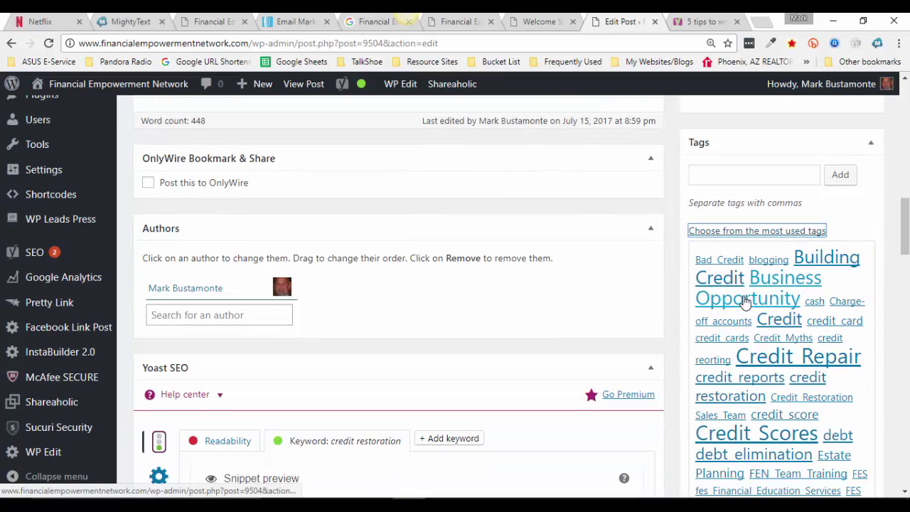
scroll(835, 278, "down", 1)
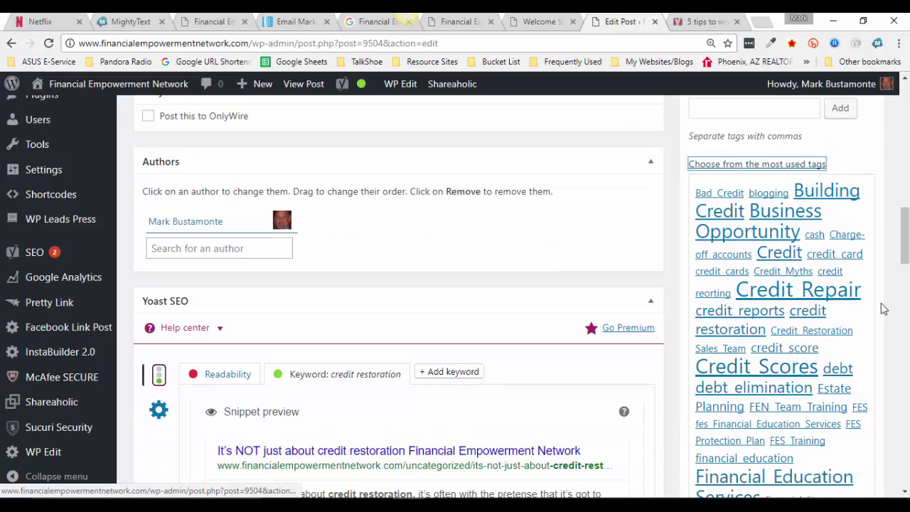
left_click(844, 297)
scroll(861, 315, "down", 1)
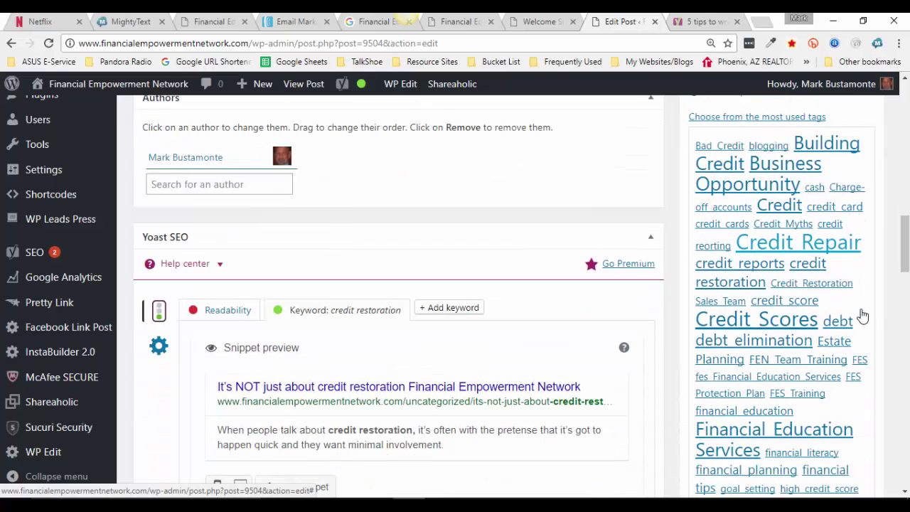
left_click(831, 282)
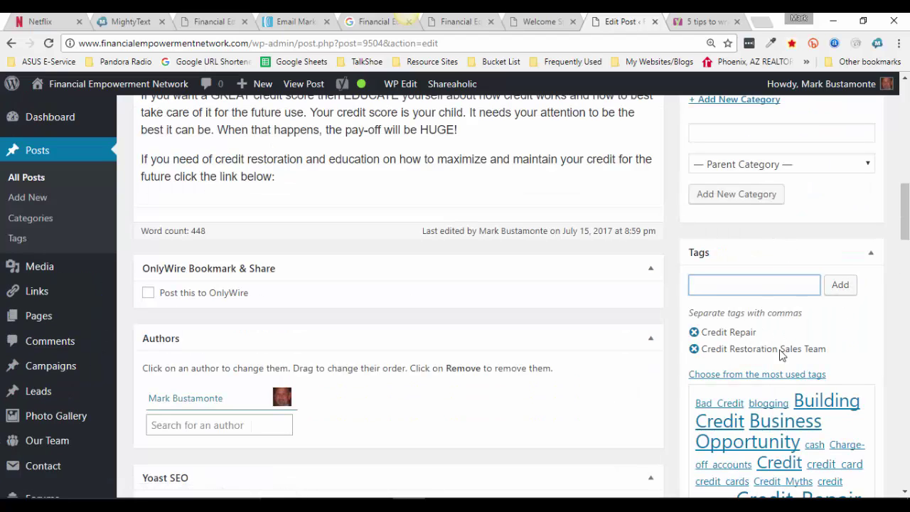
scroll(760, 268, "down", 1)
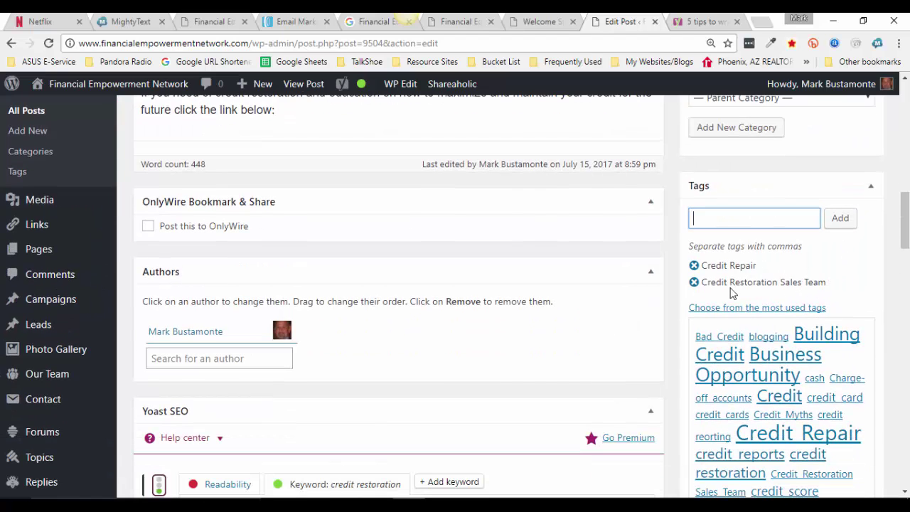
left_click(694, 282)
Step: Add the credit restoration tag to the post from the most used tags
scroll(852, 303, "down", 2)
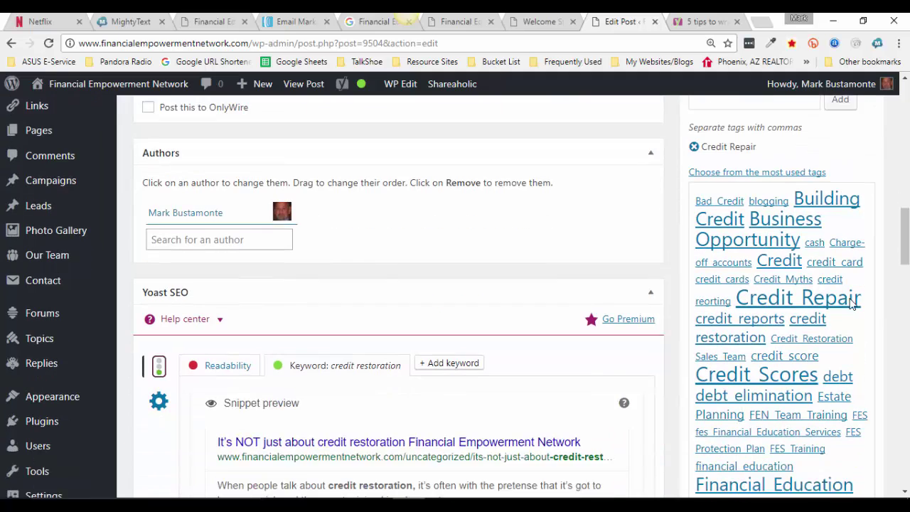
scroll(879, 354, "down", 1)
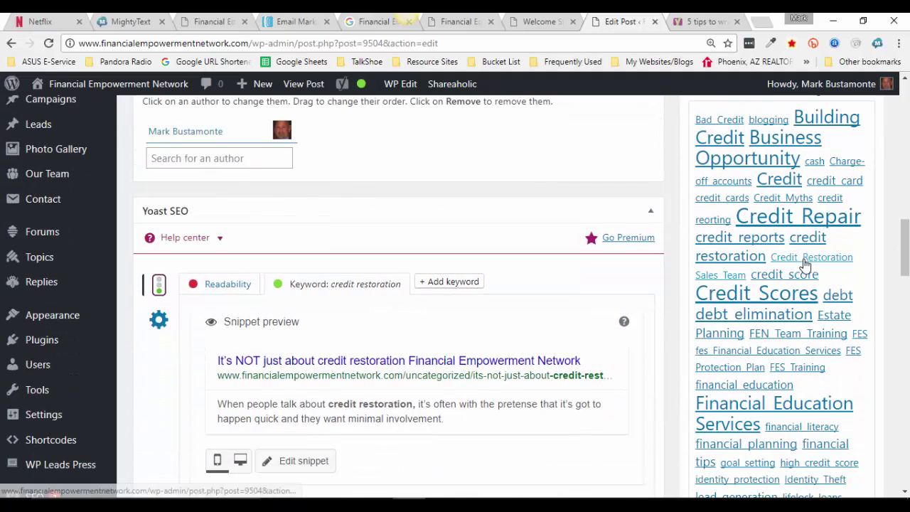
left_click(736, 260)
scroll(738, 264, "up", 4)
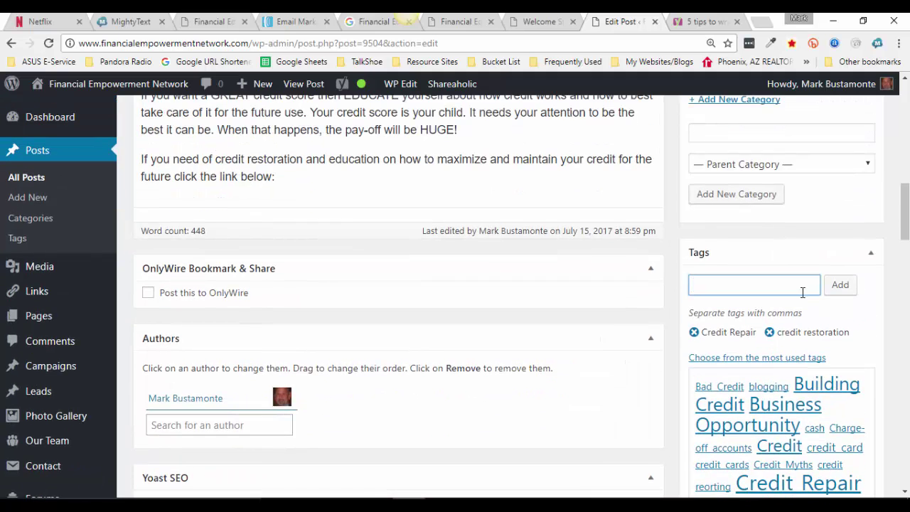
Step: Add the financial education tag to the post from the most used tags
scroll(856, 346, "down", 2)
scroll(855, 346, "down", 1)
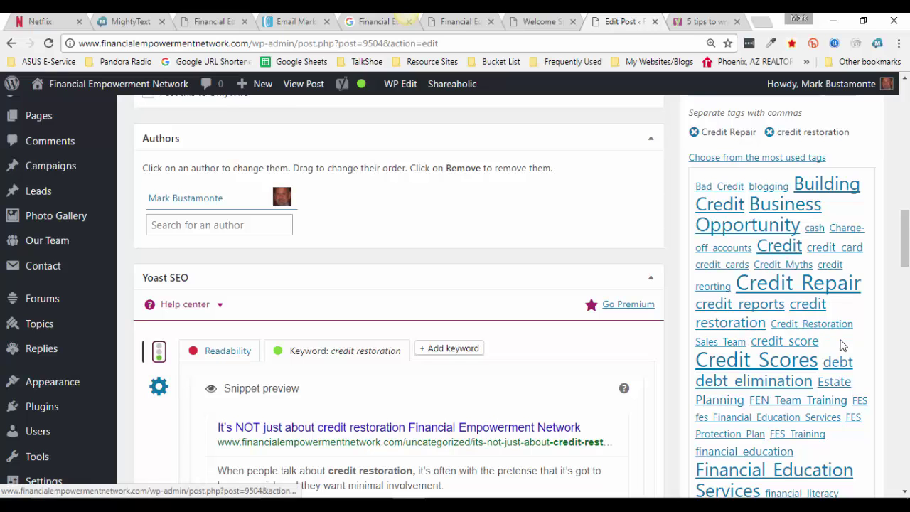
scroll(889, 341, "down", 1)
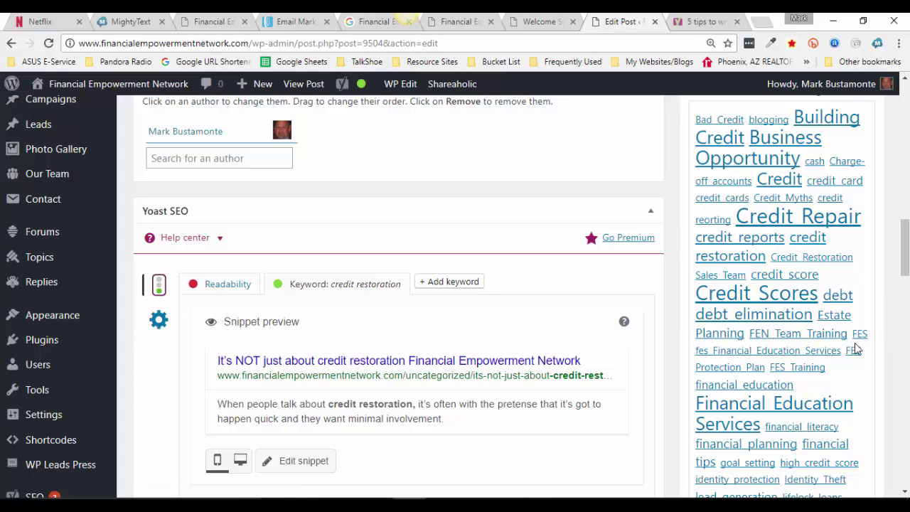
left_click(743, 391)
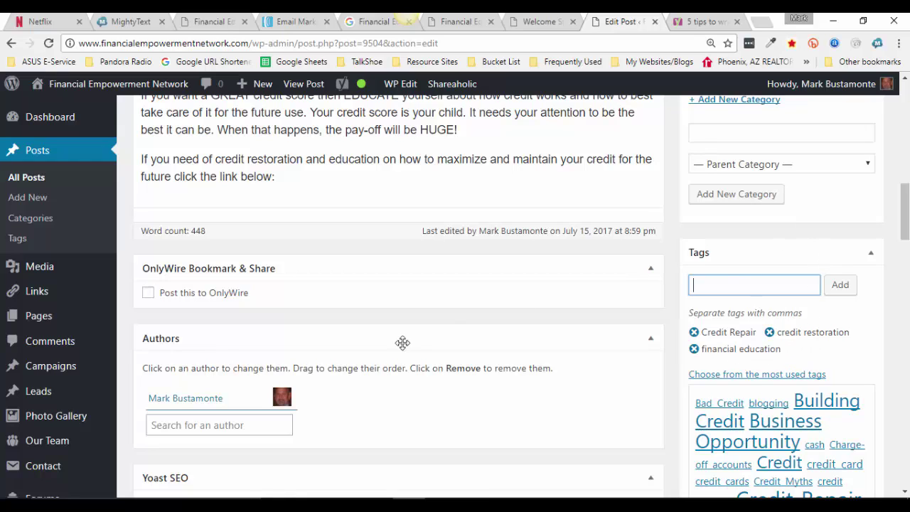
Step: Save the post as a draft with its new categories and tags
scroll(539, 333, "down", 1)
scroll(704, 324, "down", 4)
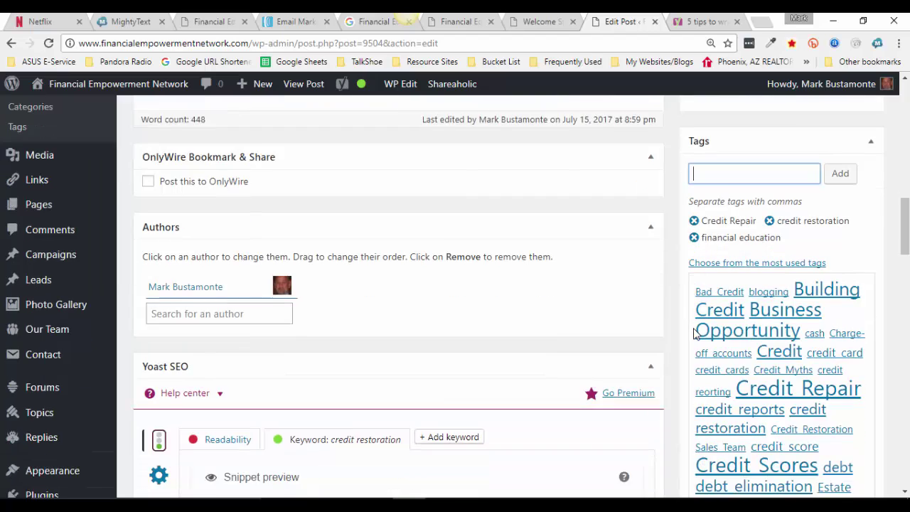
scroll(644, 344, "up", 3)
scroll(644, 342, "up", 10)
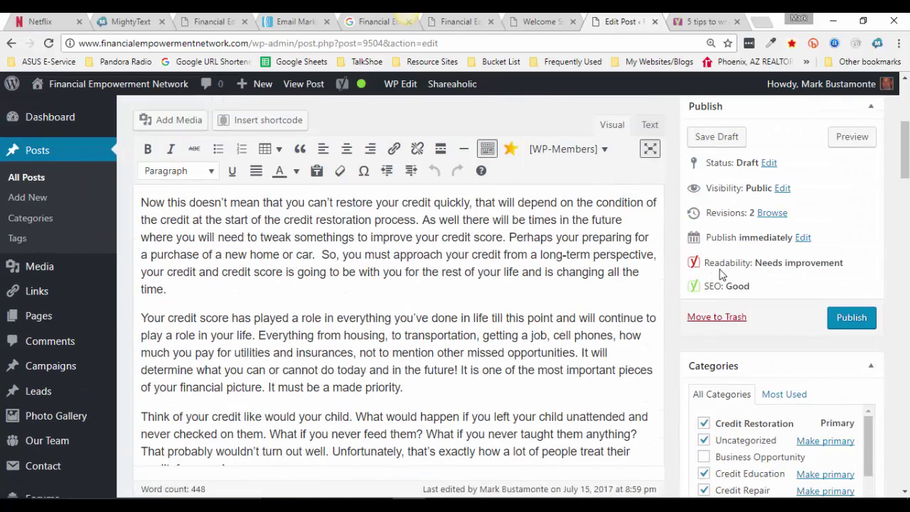
left_click(711, 137)
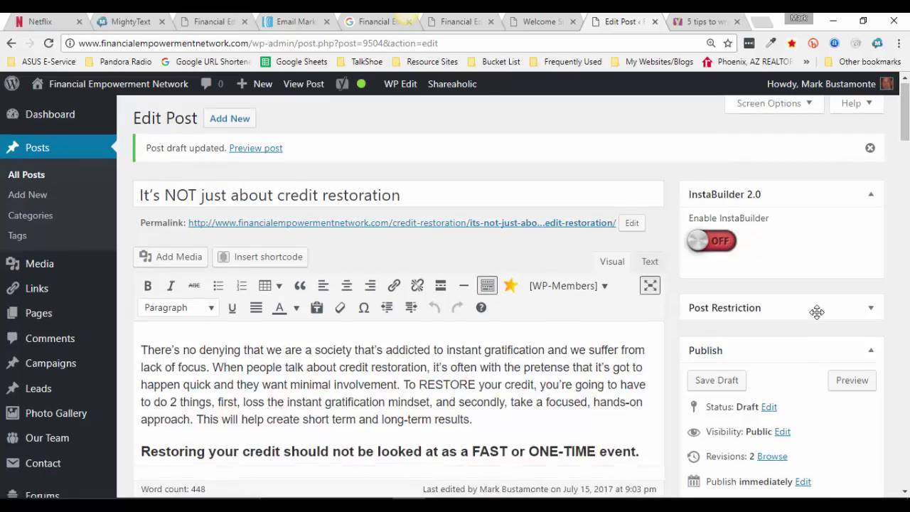
Step: Start setting a featured image for the post by uploading a file from the computer
scroll(817, 318, "down", 2)
scroll(817, 317, "down", 6)
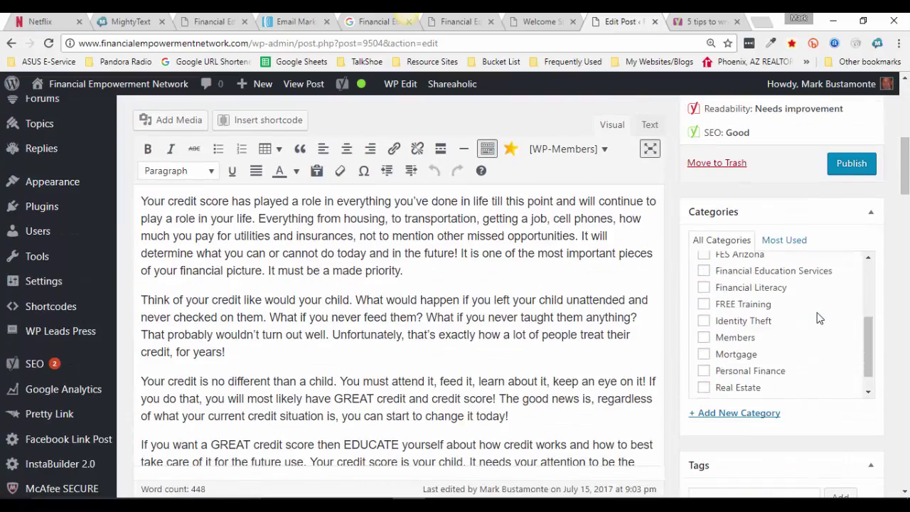
scroll(817, 317, "down", 5)
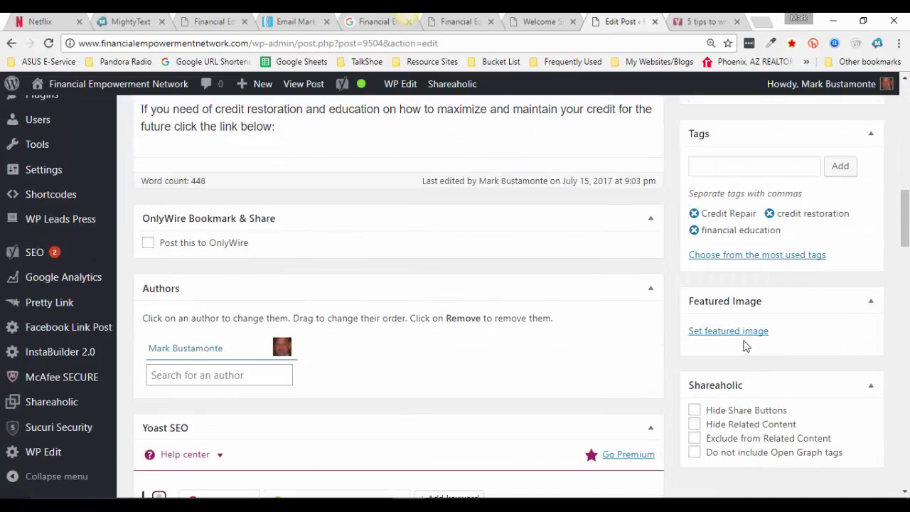
left_click(742, 334)
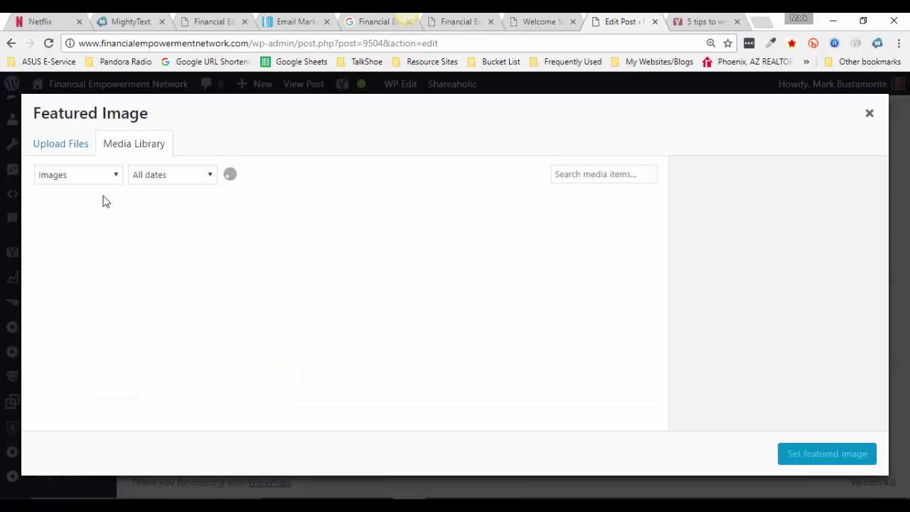
left_click(62, 147)
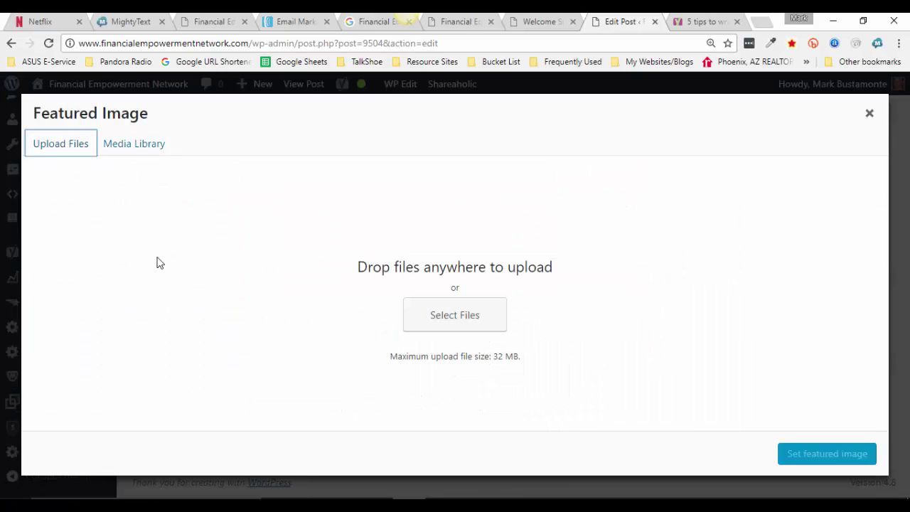
left_click(469, 317)
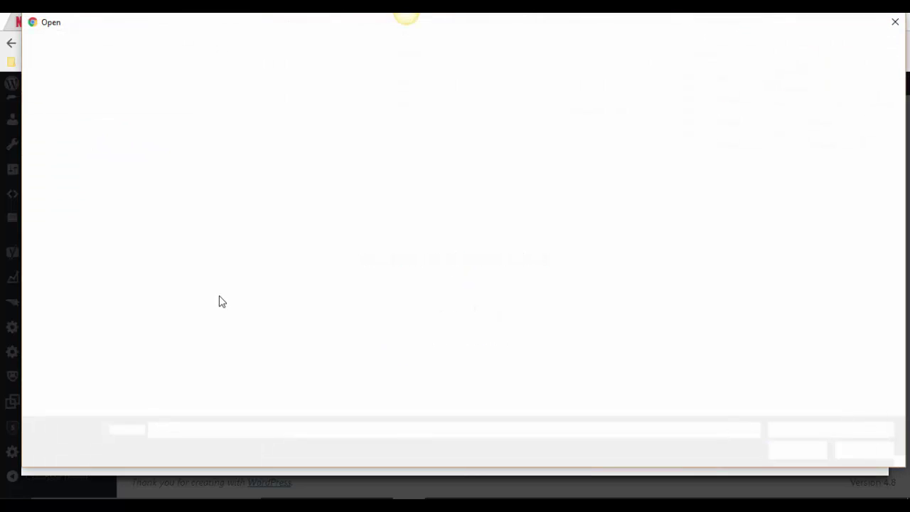
Step: Upload the Parenting picture from the Images folder in Google Drive
left_click(78, 207)
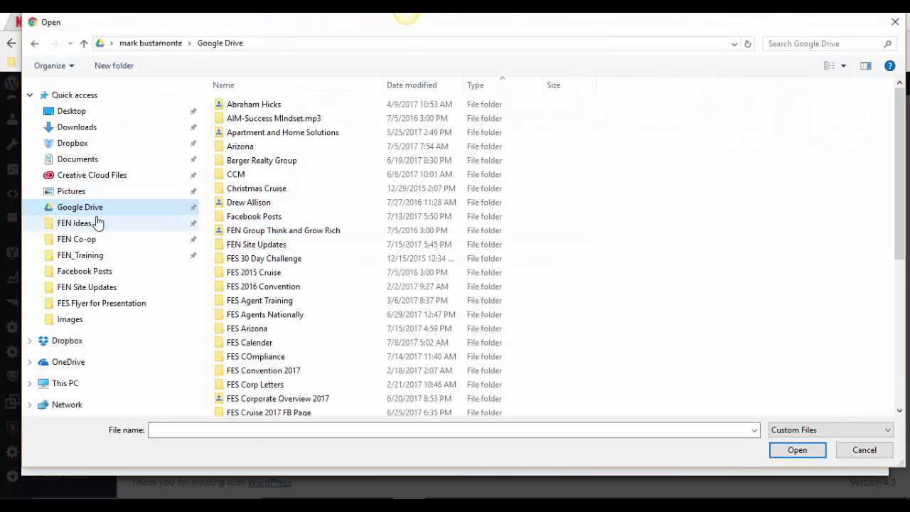
scroll(375, 289, "down", 15)
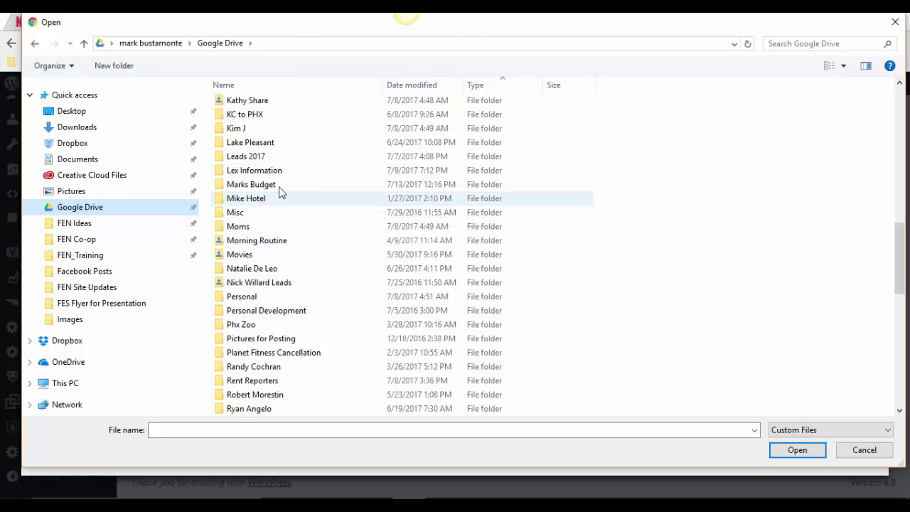
scroll(312, 277, "up", 2)
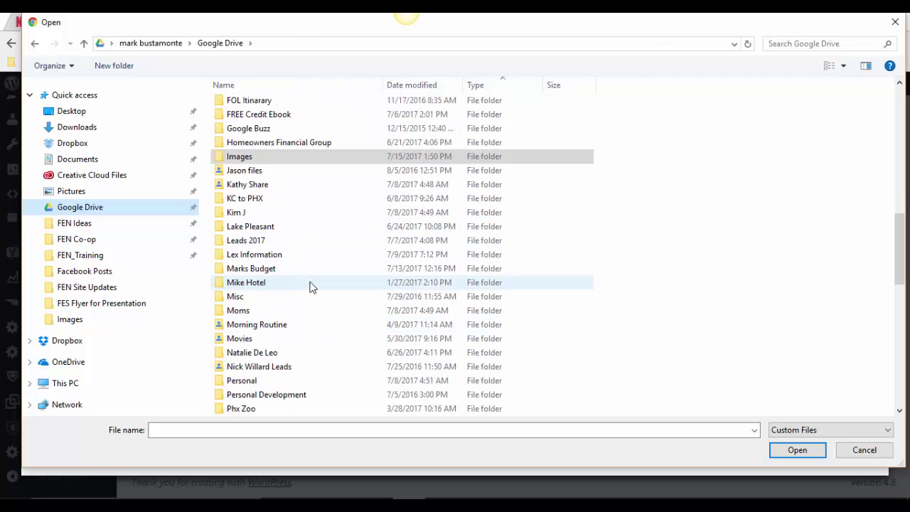
left_click(239, 158)
double_click(239, 160)
left_click(347, 178)
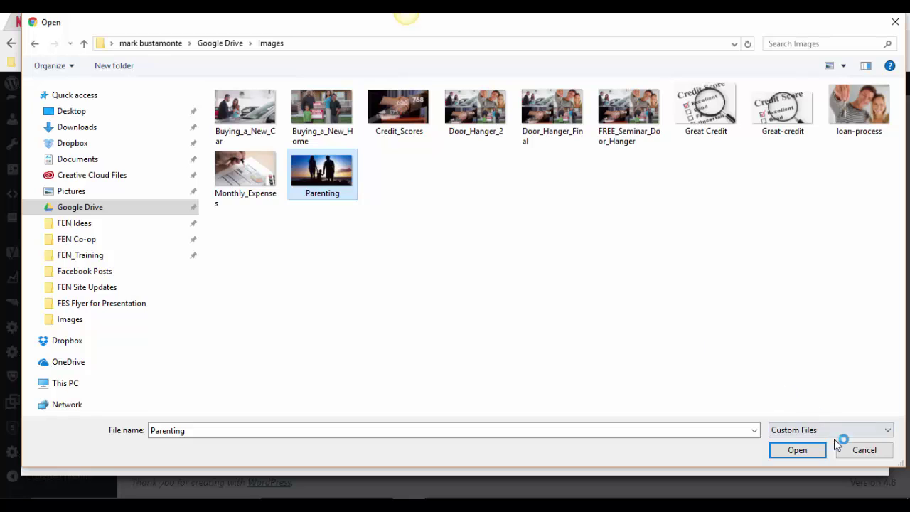
left_click(811, 449)
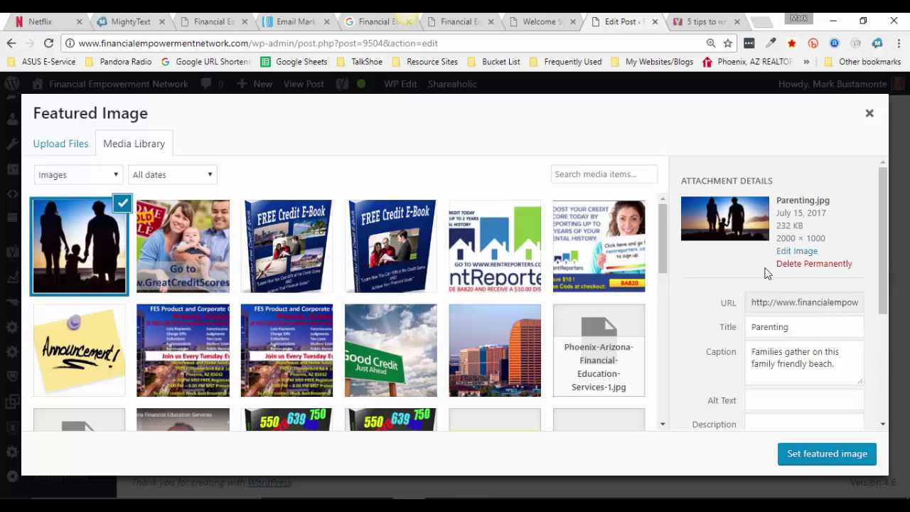
Step: Clear the caption and the title of the uploaded Parenting image
left_click(790, 400)
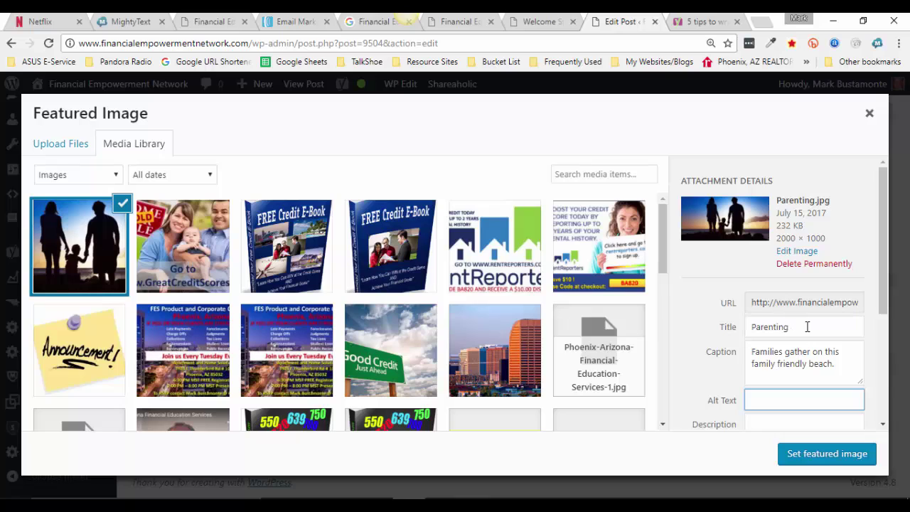
left_click_drag(829, 370, 736, 346)
key("BackSpace")
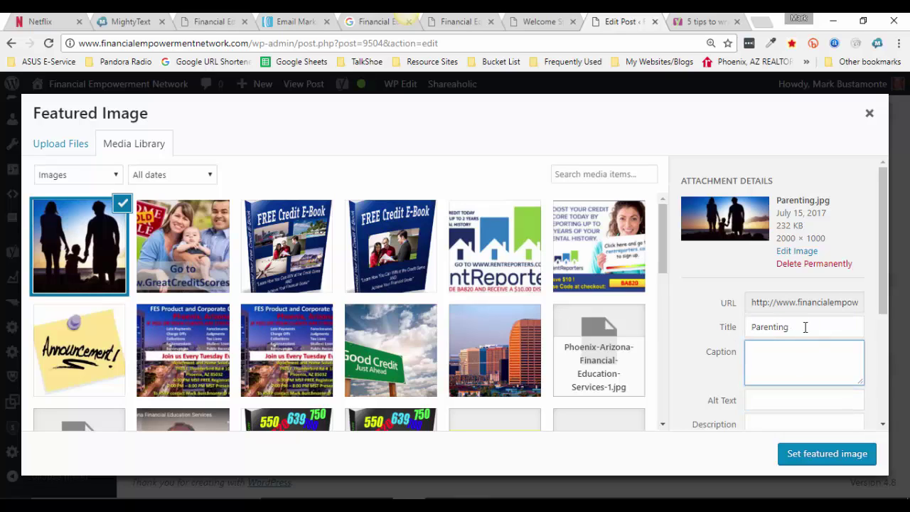
double_click(804, 327)
key("BackSpace")
Step: Set the Parenting image's alt text to Credit Restoration
left_click(775, 400)
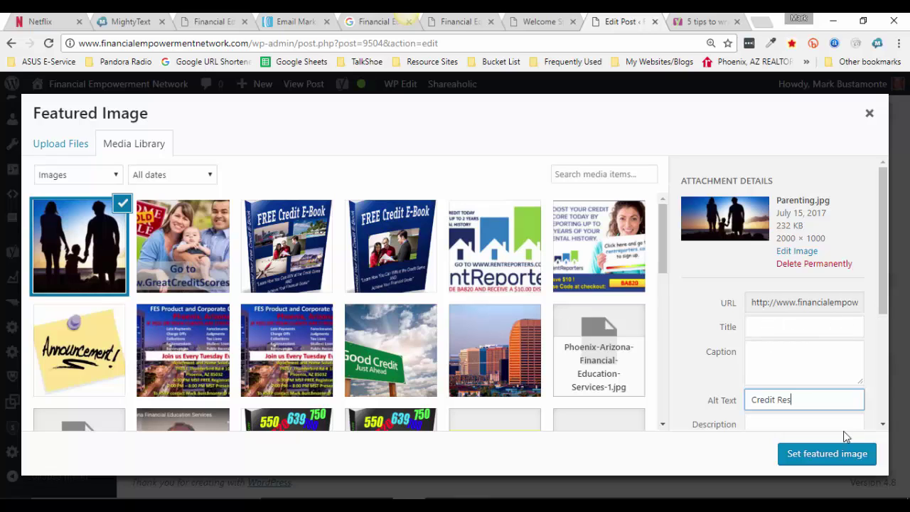
type("toration")
left_click(785, 416)
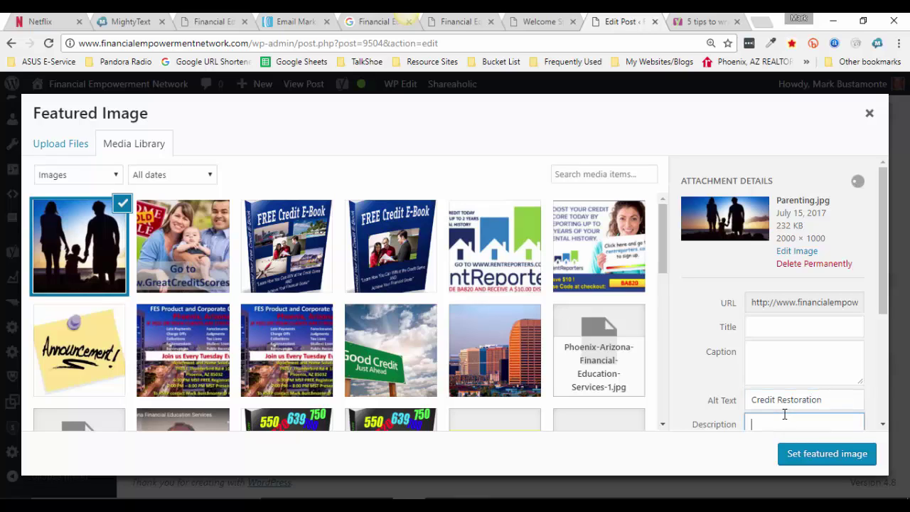
Step: Set the Parenting image as the post's featured image and go to the Yoast SEO analysis
left_click(838, 460)
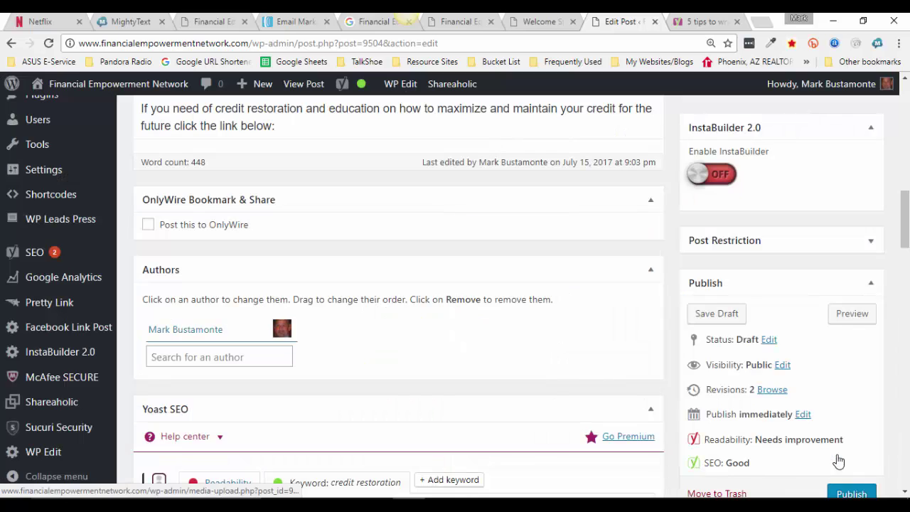
scroll(597, 370, "down", 6)
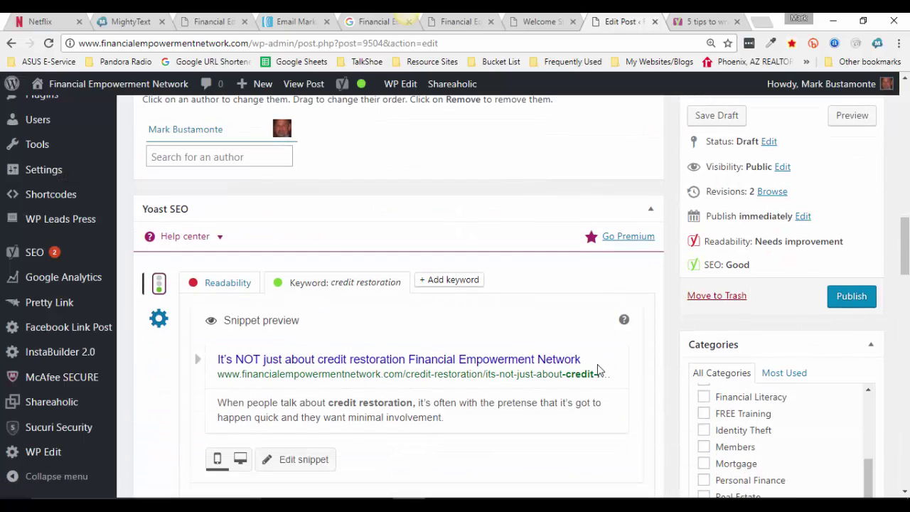
scroll(598, 370, "down", 4)
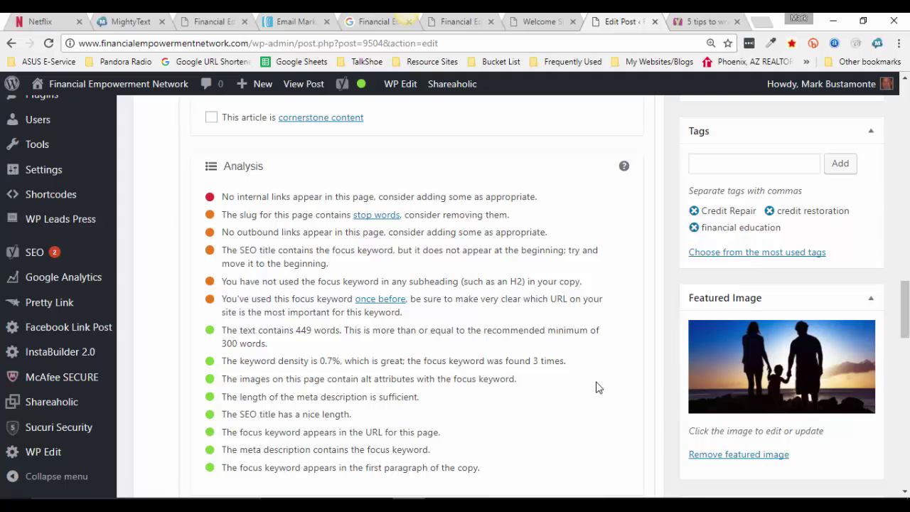
Step: Review the Yoast SEO analysis for the credit restoration keyword, including the internal link, outbound link and image alt text checks
scroll(595, 386, "down", 1)
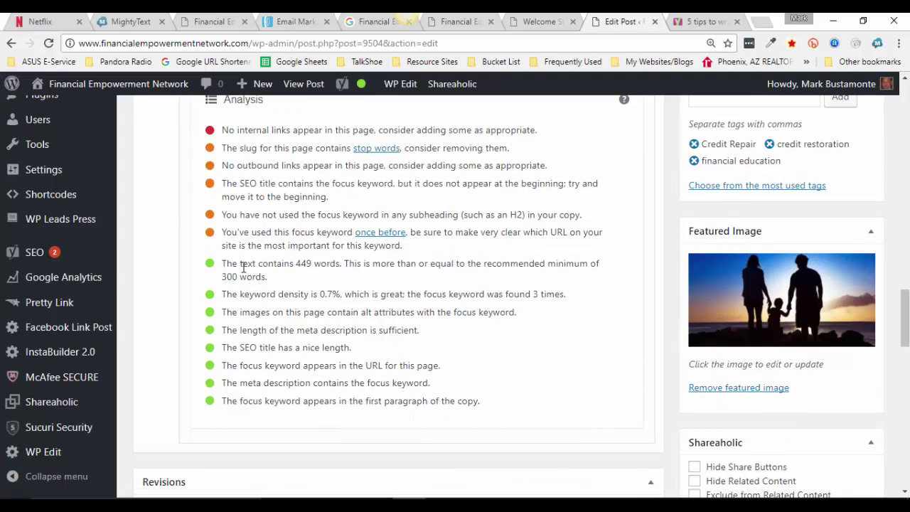
scroll(243, 267, "up", 2)
scroll(246, 269, "up", 2)
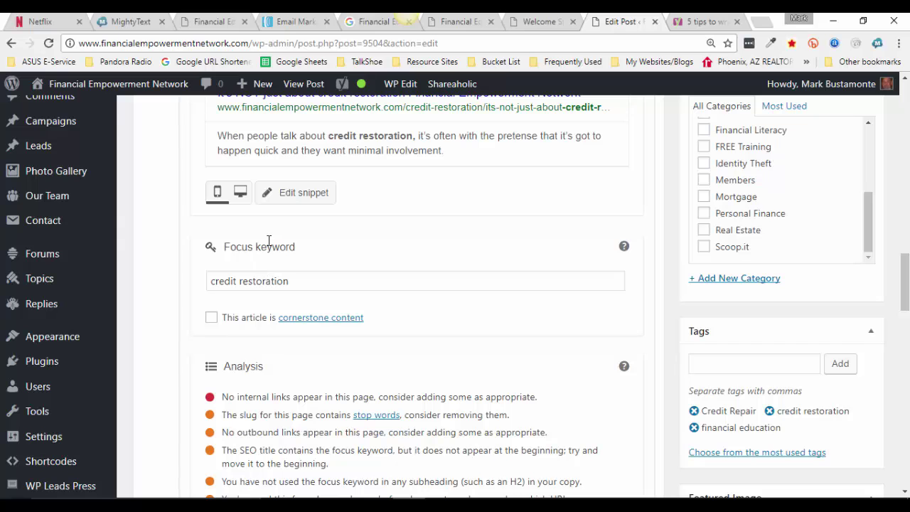
scroll(260, 364, "down", 4)
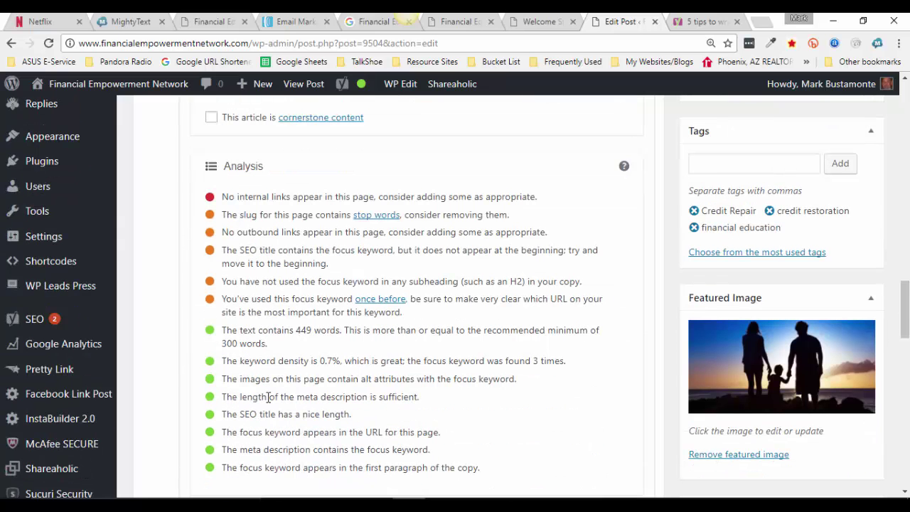
scroll(313, 407, "down", 1)
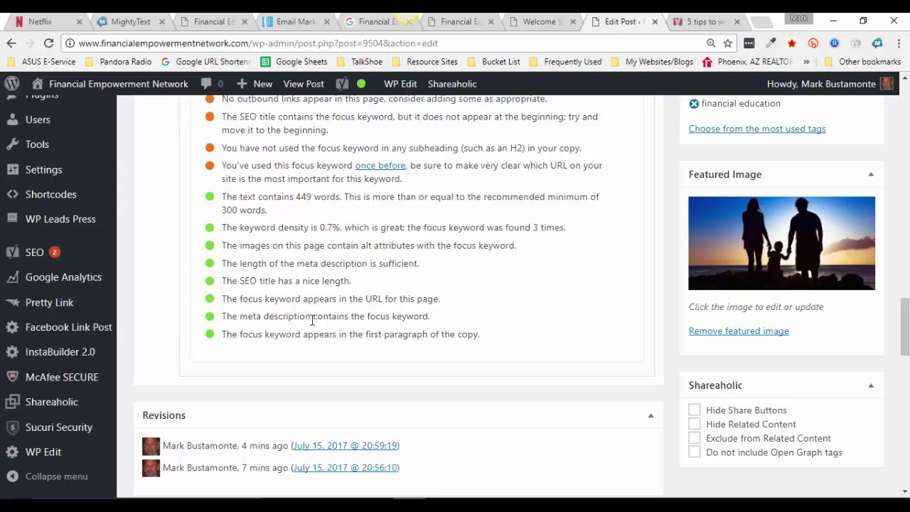
scroll(508, 374, "up", 3)
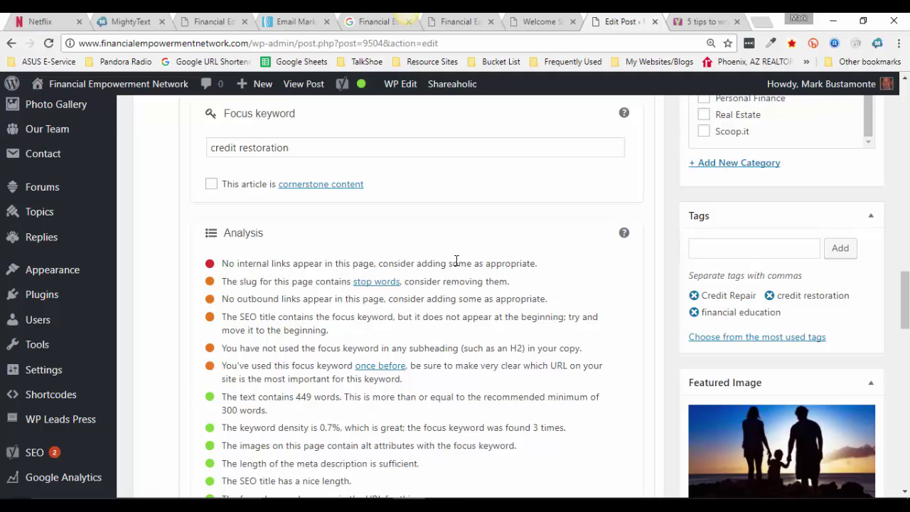
scroll(538, 268, "up", 5)
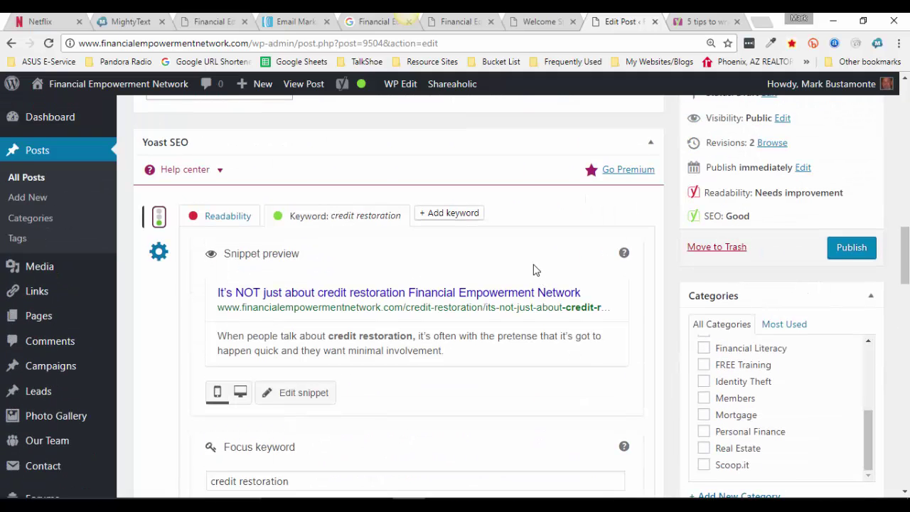
scroll(490, 303, "down", 1)
Step: Add an empty line below the article's closing "click the link below:" sentence and start inserting a link there
scroll(490, 302, "up", 5)
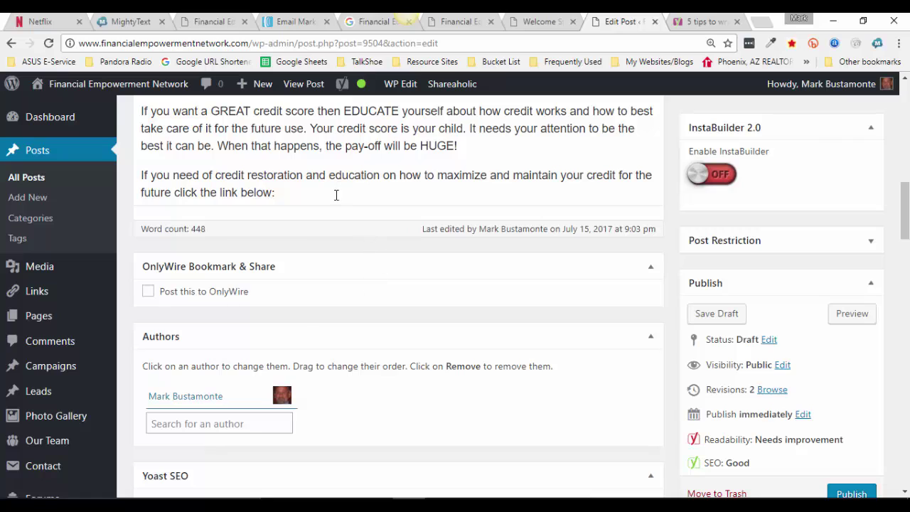
left_click(515, 195)
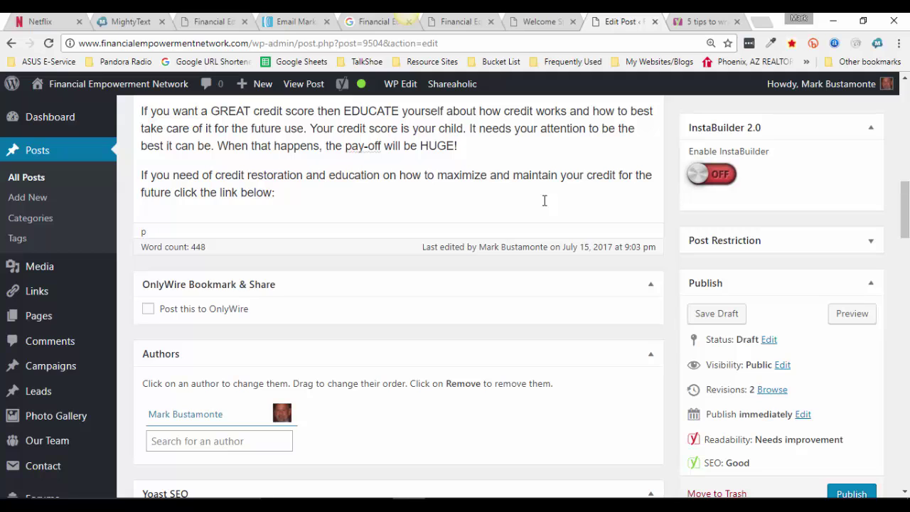
key("Return")
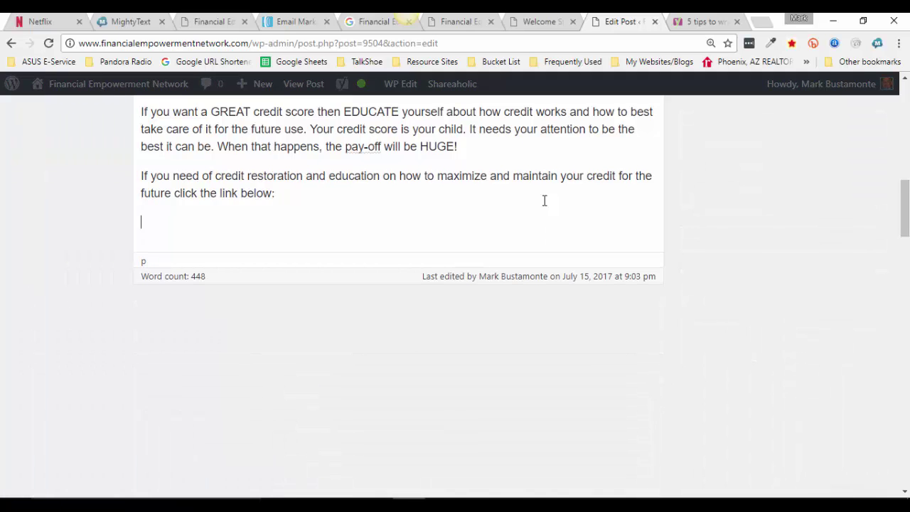
scroll(349, 203, "up", 4)
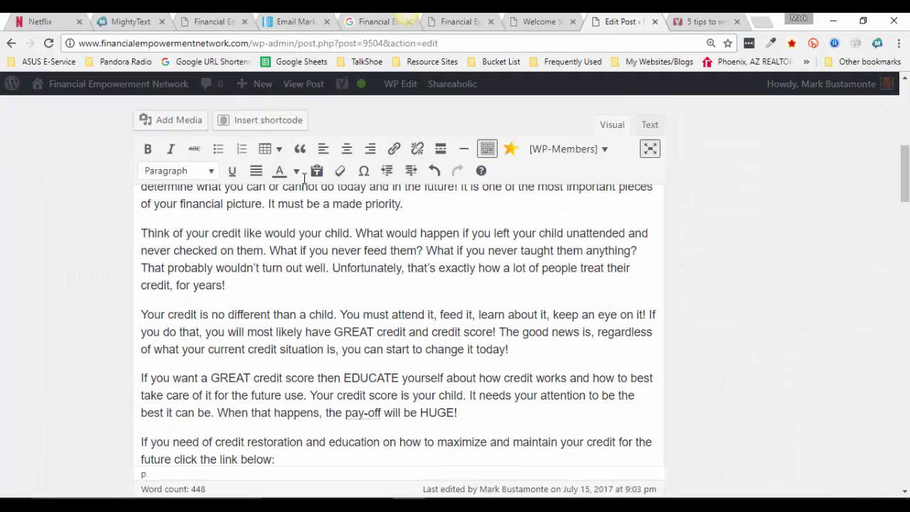
left_click(396, 151)
Step: Switch to the Financial Empowerment Network welcome page and open the FEN Leader Board from its Support Menu
left_click(539, 26)
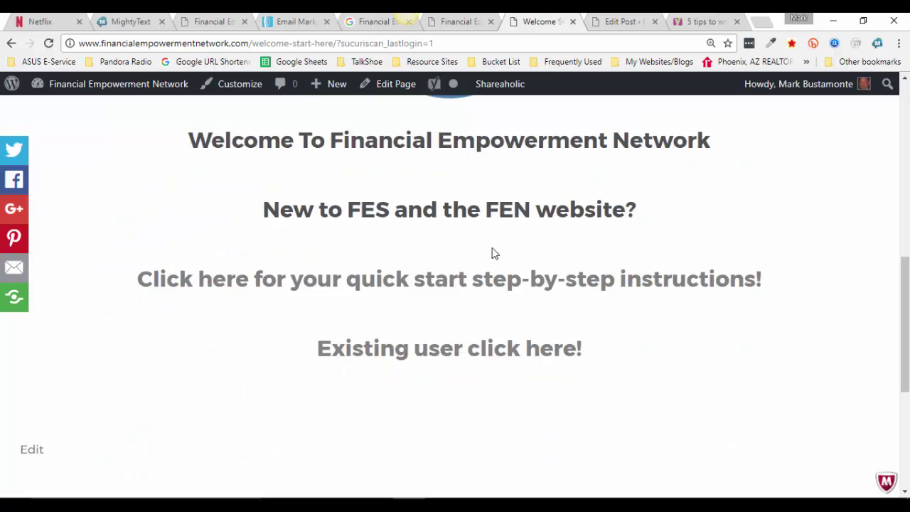
scroll(192, 334, "up", 3)
scroll(188, 343, "down", 7)
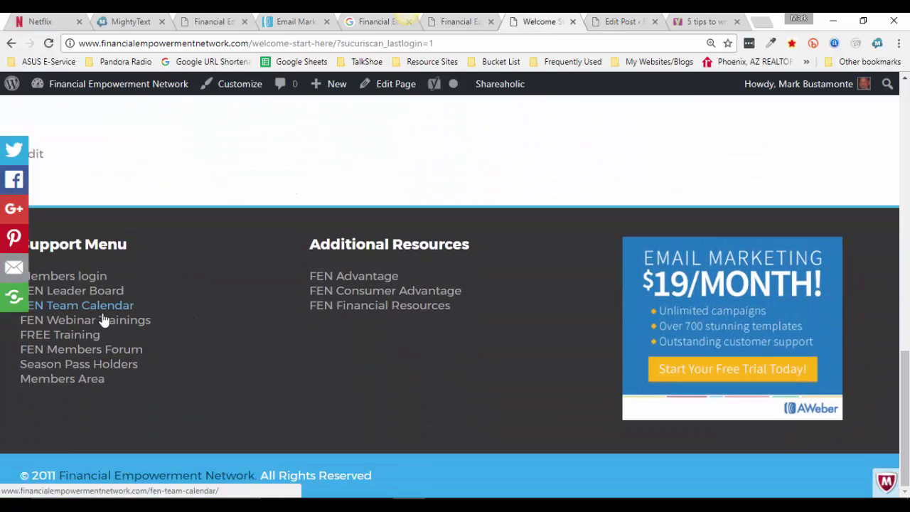
left_click(94, 280)
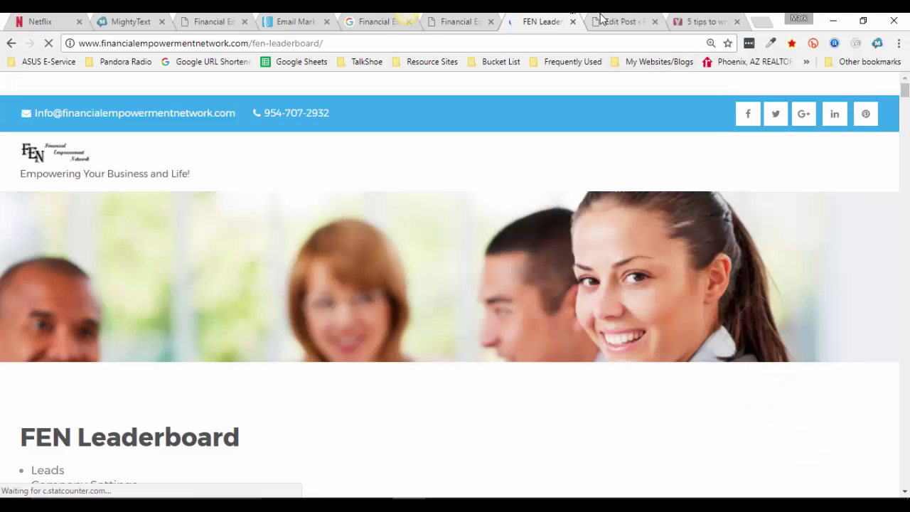
Step: Return to the post being edited and open the link entry on the empty line below the closing sentence
left_click(611, 22)
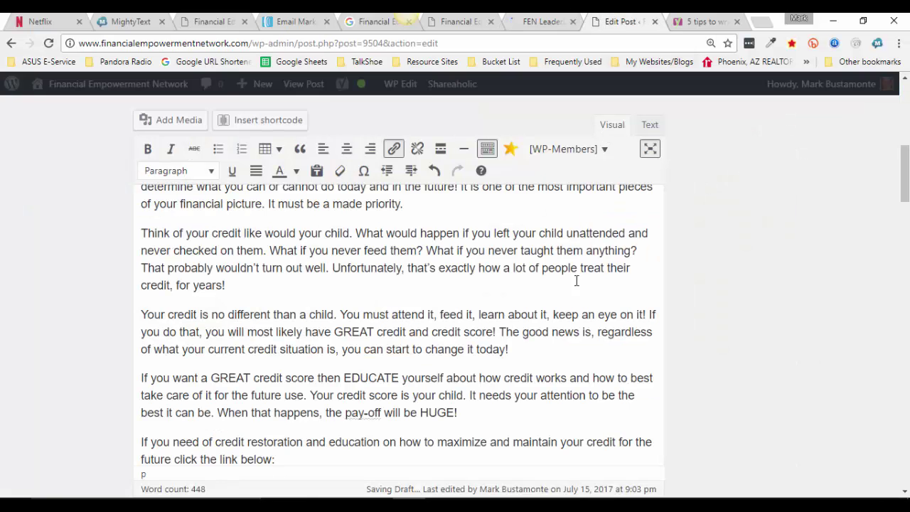
scroll(469, 350, "down", 3)
key("ctrl+k")
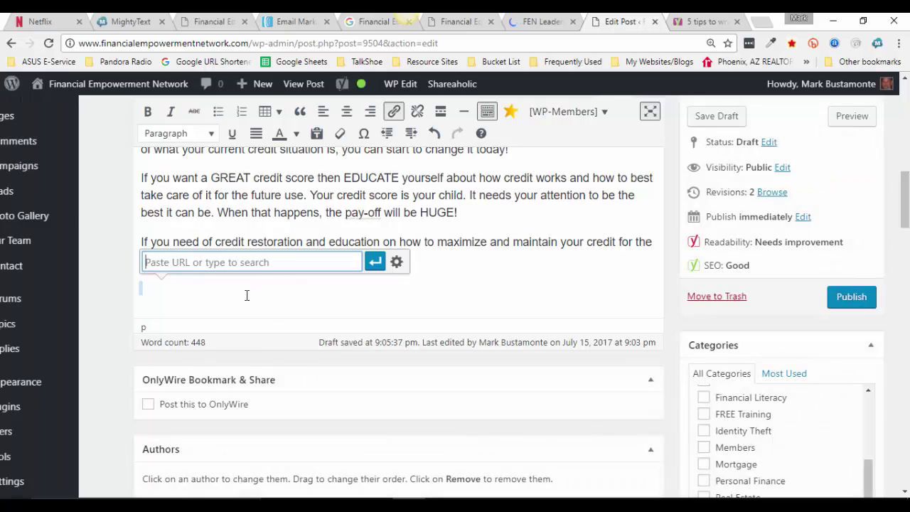
Step: Copy the Protection Plan Membership Video referral link from the PPM Intro Video section of the FEN Leaderboard's landing pages
left_click(539, 22)
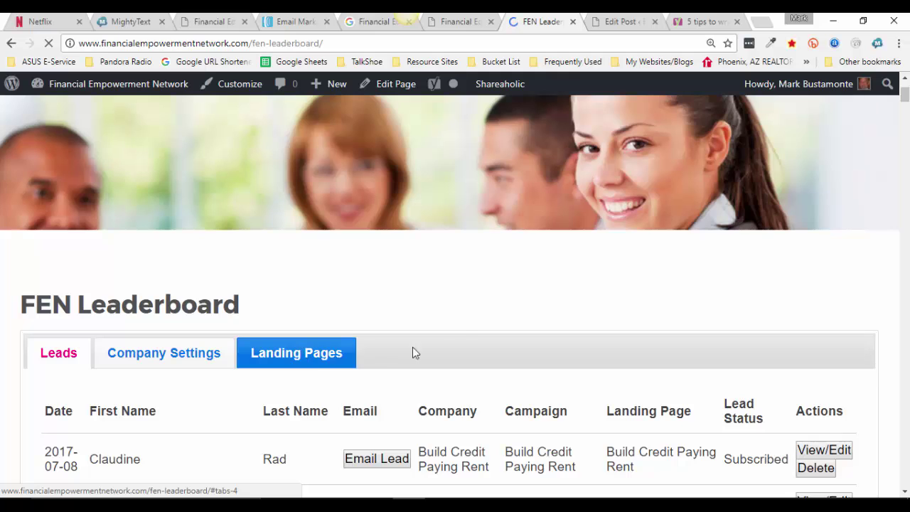
left_click(412, 349)
scroll(453, 331, "down", 5)
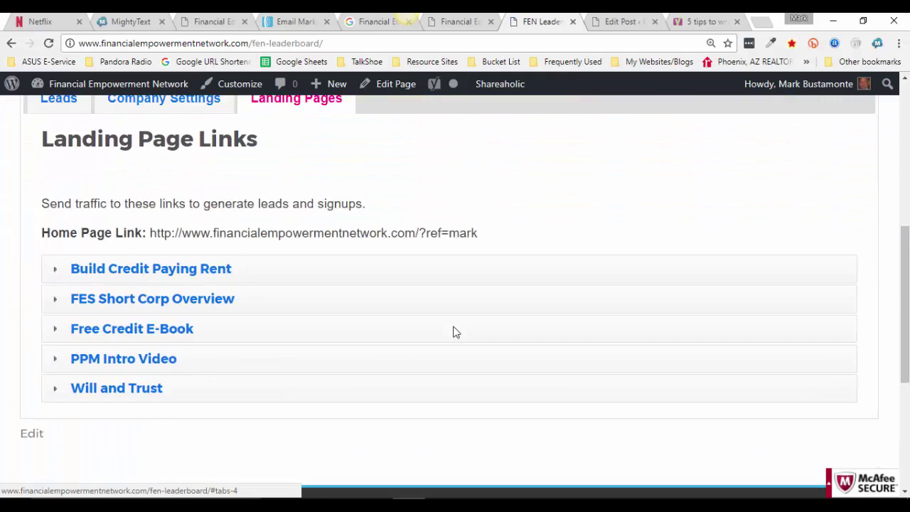
left_click(61, 217)
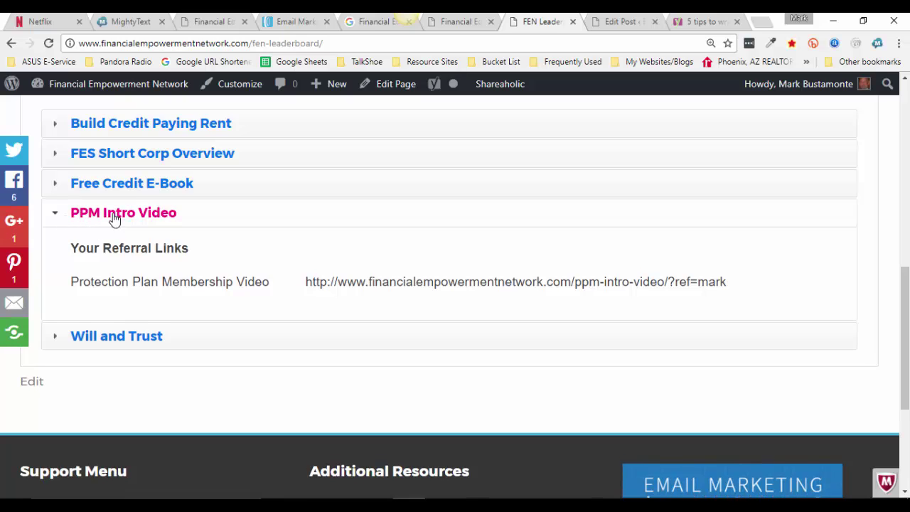
right_click(681, 290)
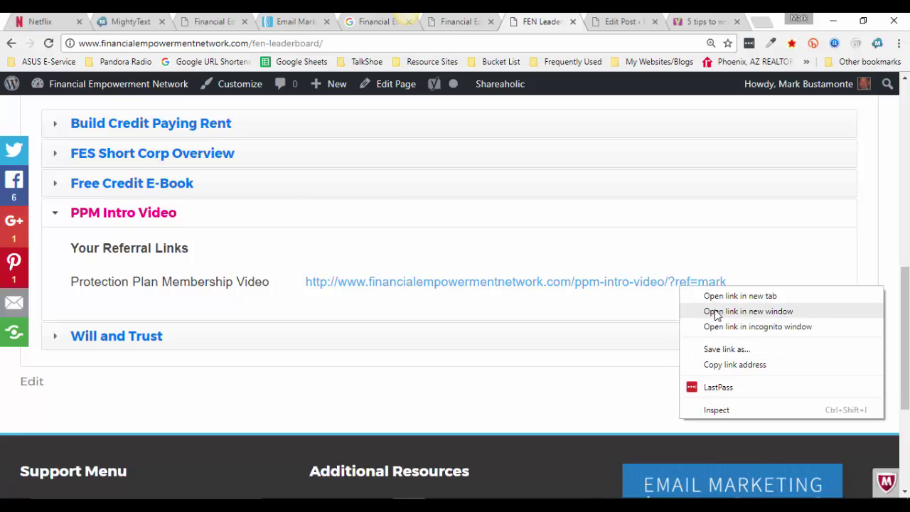
left_click(732, 366)
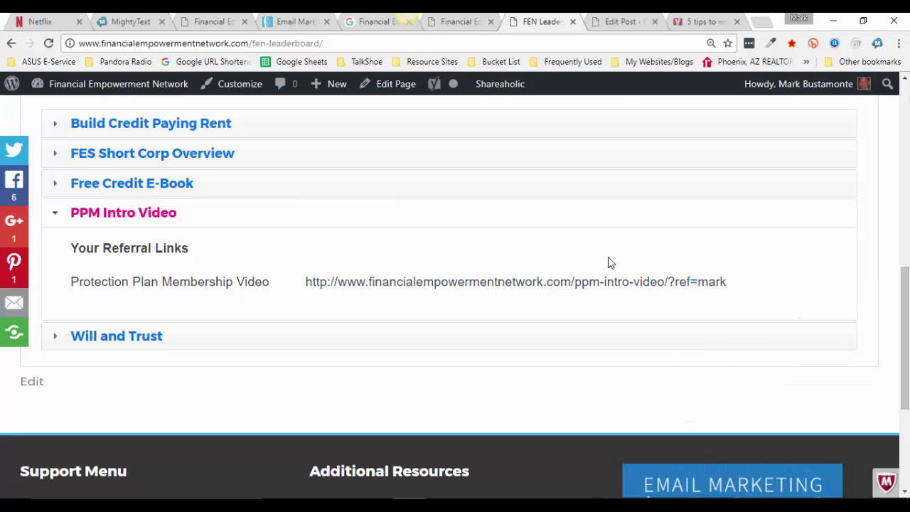
Step: Insert the copied PPM intro video referral link below the closing sentence of the post
left_click(629, 22)
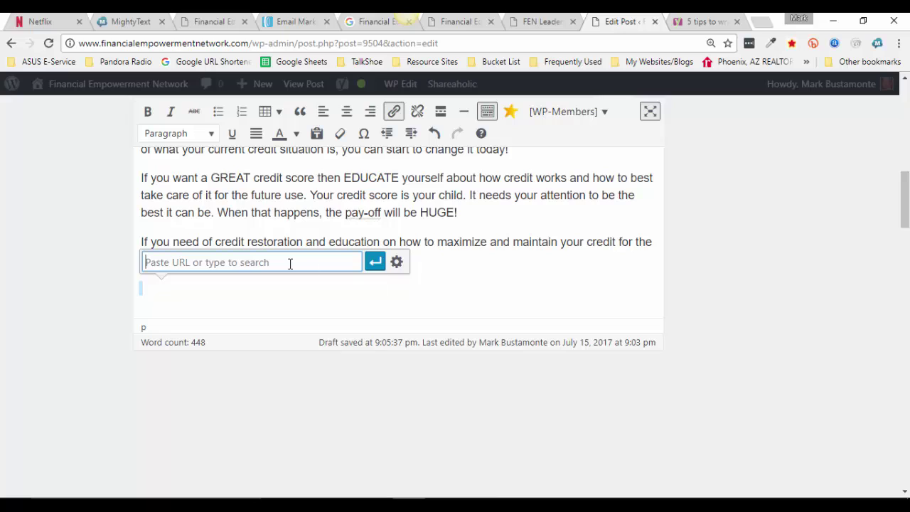
key("ctrl+v")
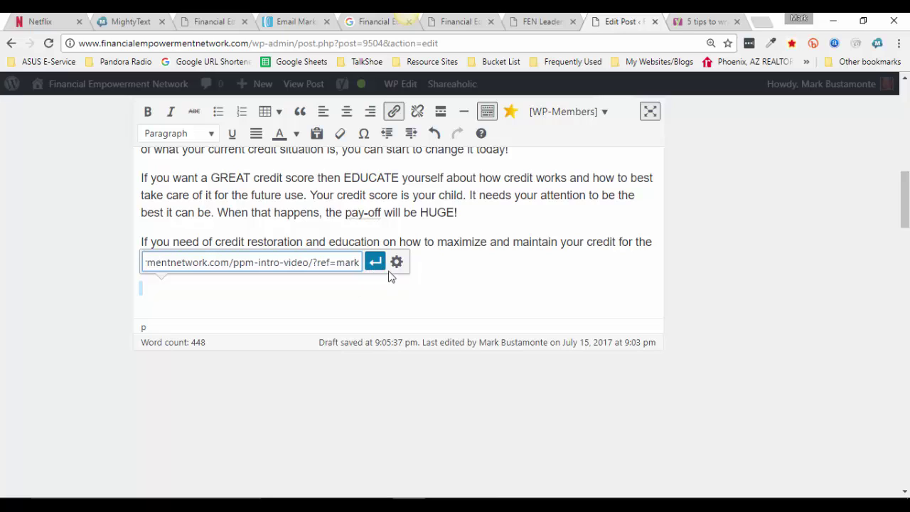
key("Return")
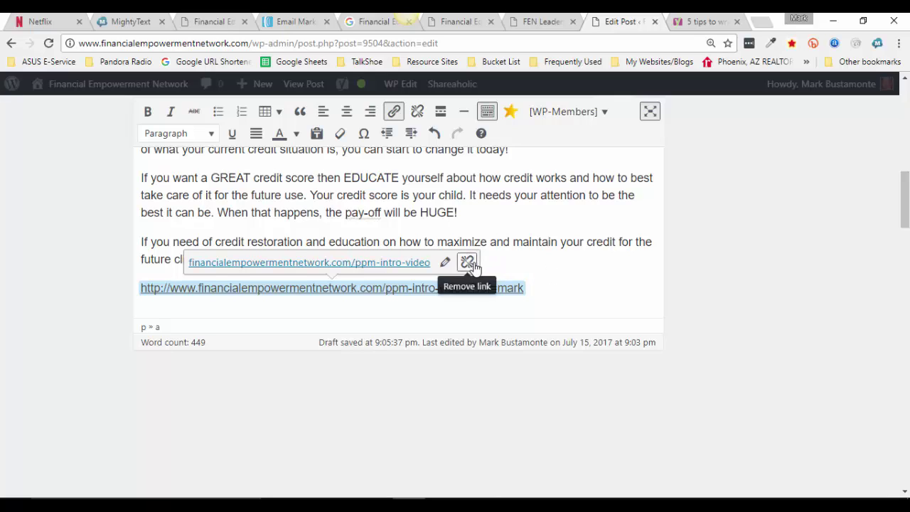
Step: Replace the inserted link's displayed URL with the text "Credit Restoration and Education"
left_click_drag(539, 288, 126, 285)
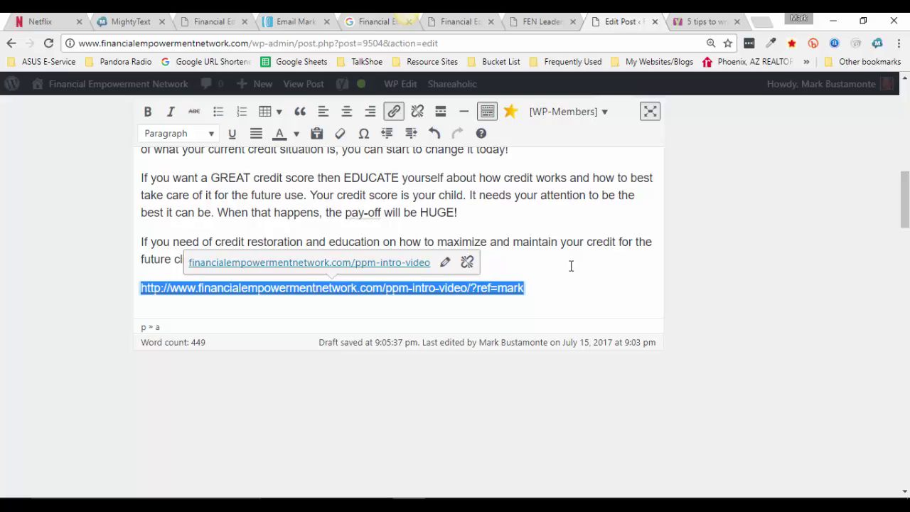
left_click(572, 266)
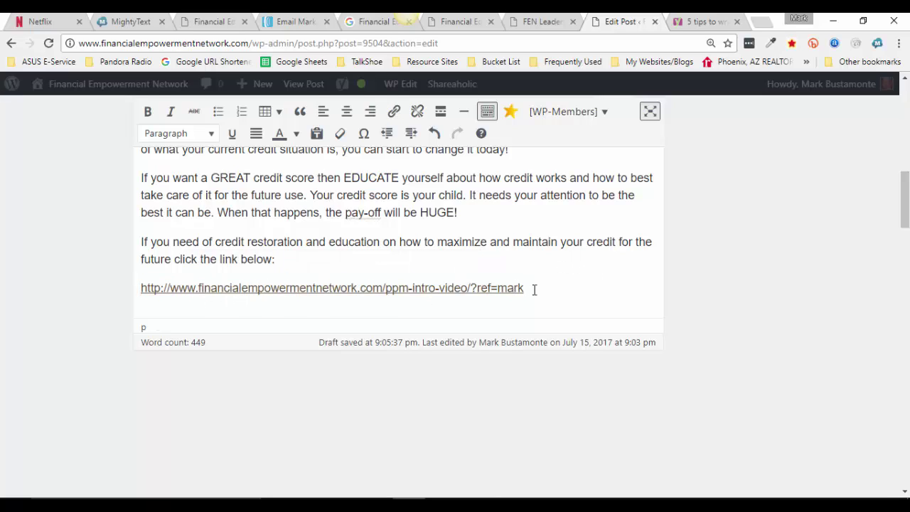
left_click_drag(534, 290, 150, 297)
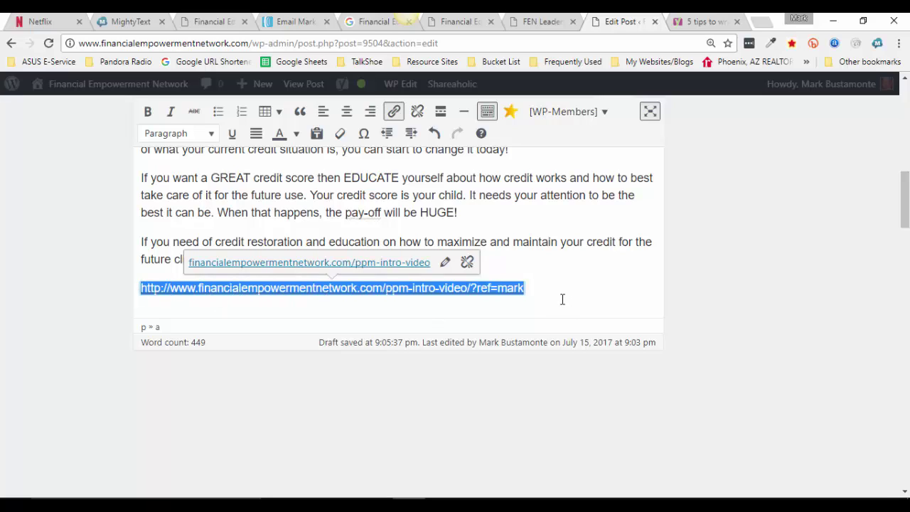
type("Credit")
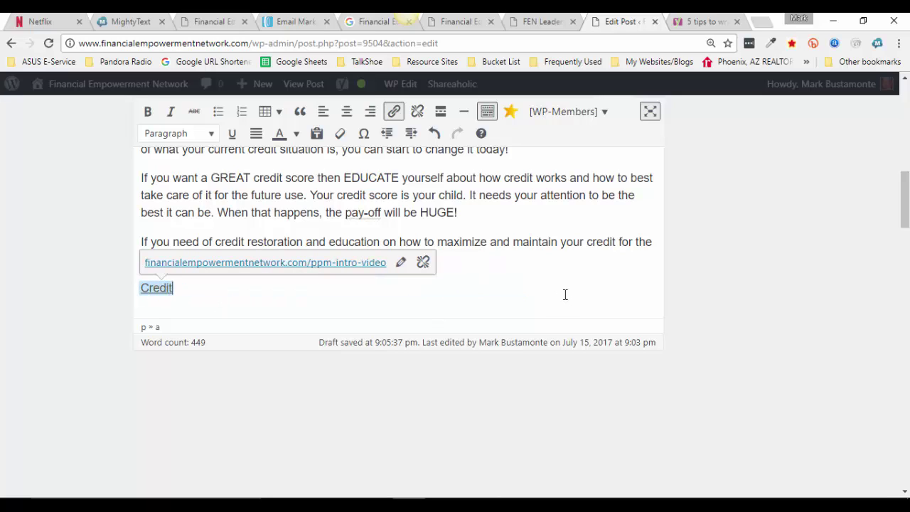
type(" Restoar")
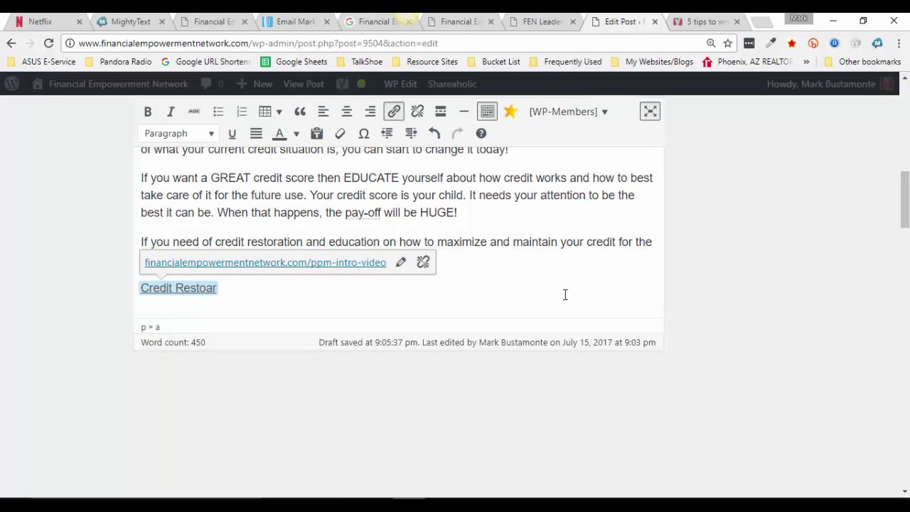
key("BackSpace")
key("BackSpace")
key("BackSpace")
type("oration and ")
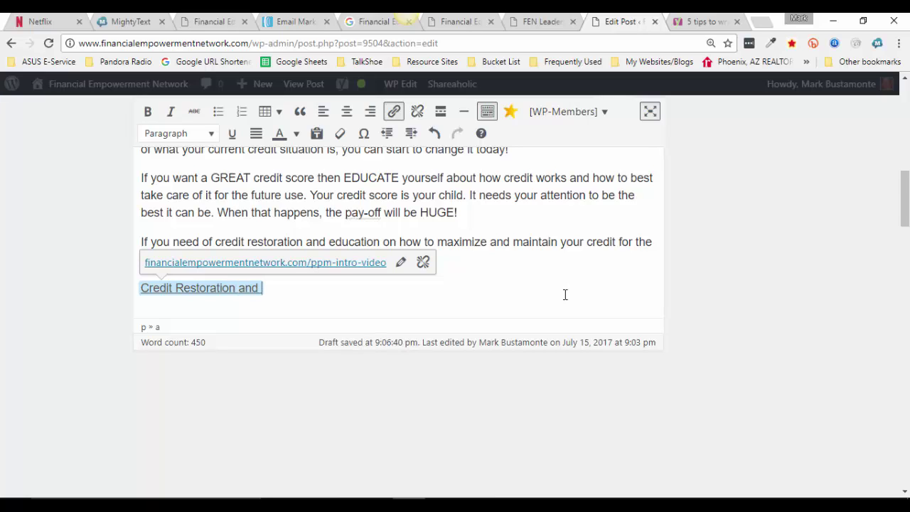
type("Education")
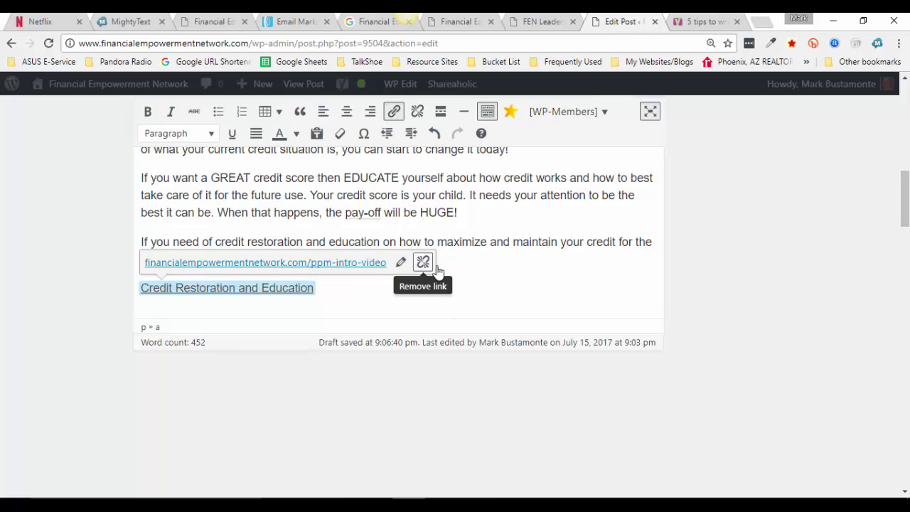
Step: Test the Credit Restoration and Education link by opening its target page, and return to the post editor
left_click(384, 262)
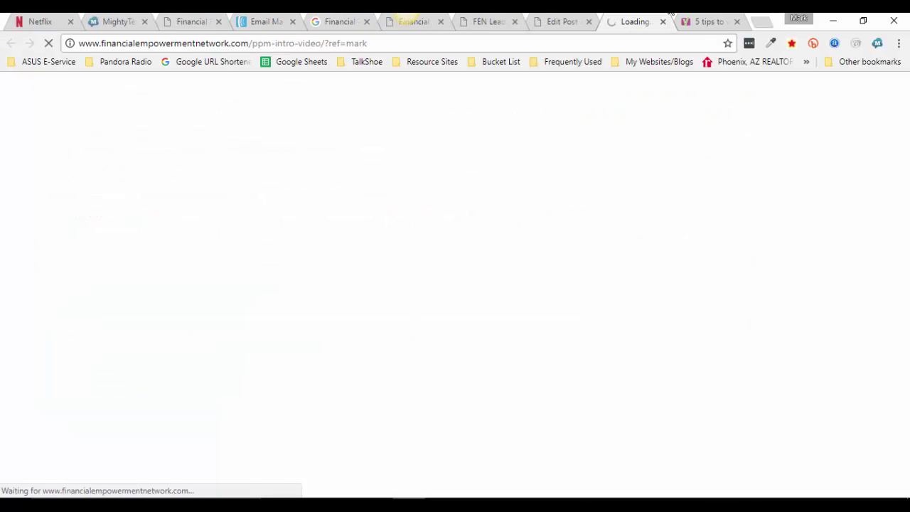
left_click(574, 23)
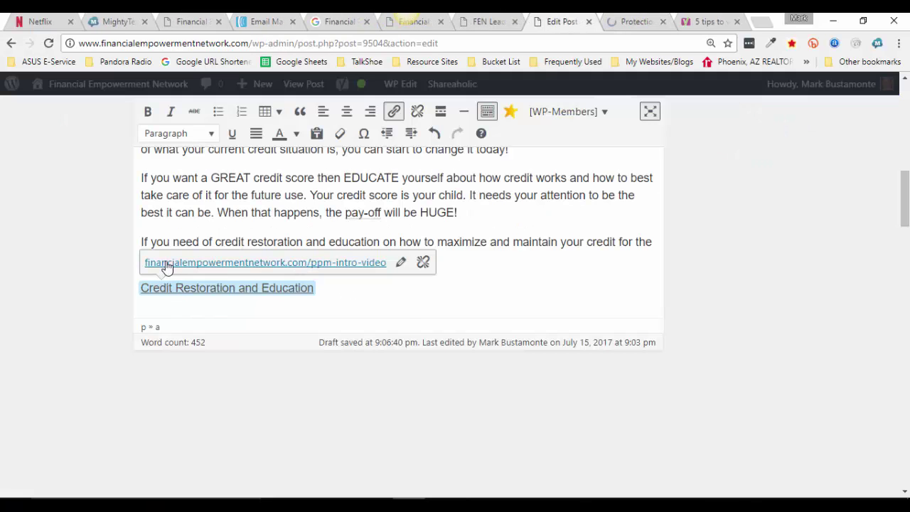
Step: Check the Credit Restoration and Education link's target page once more and close it to return to the post
left_click(169, 264)
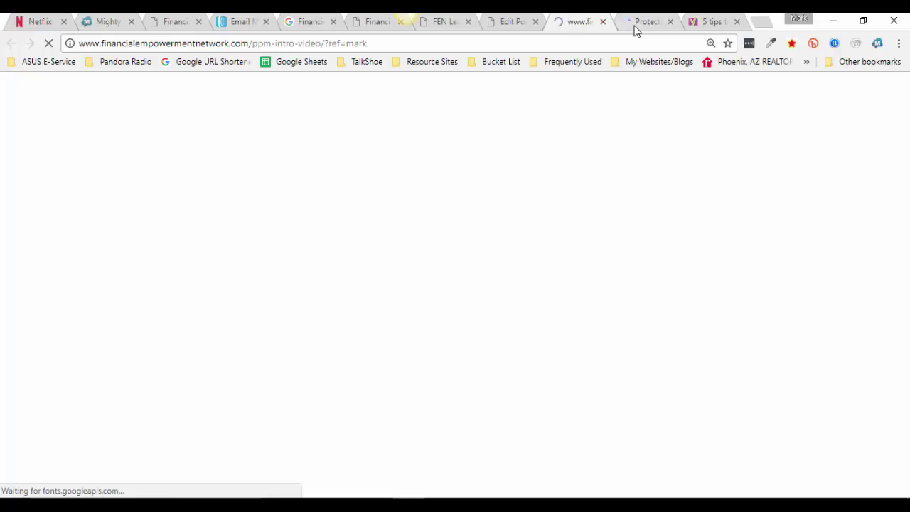
key("ctrl+w")
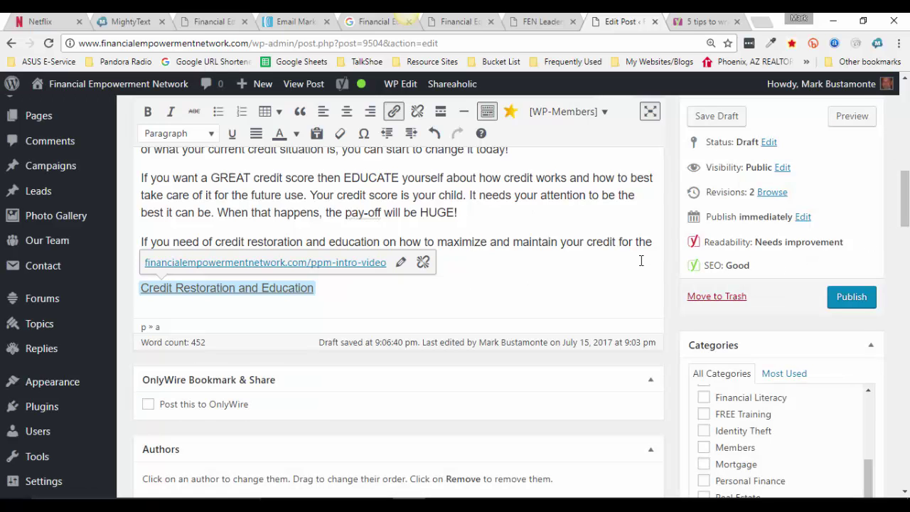
left_click(641, 261)
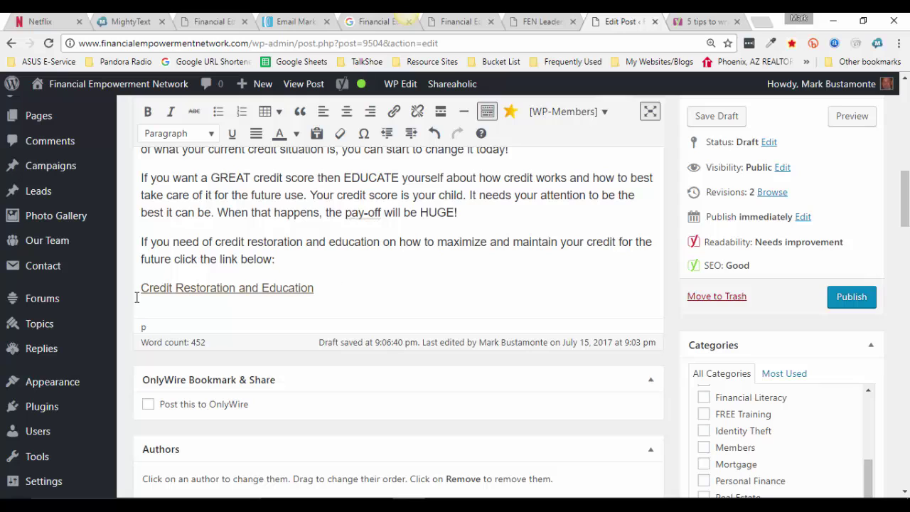
Step: Centre the Credit Restoration and Education link and format it as Heading 2
left_click(171, 287)
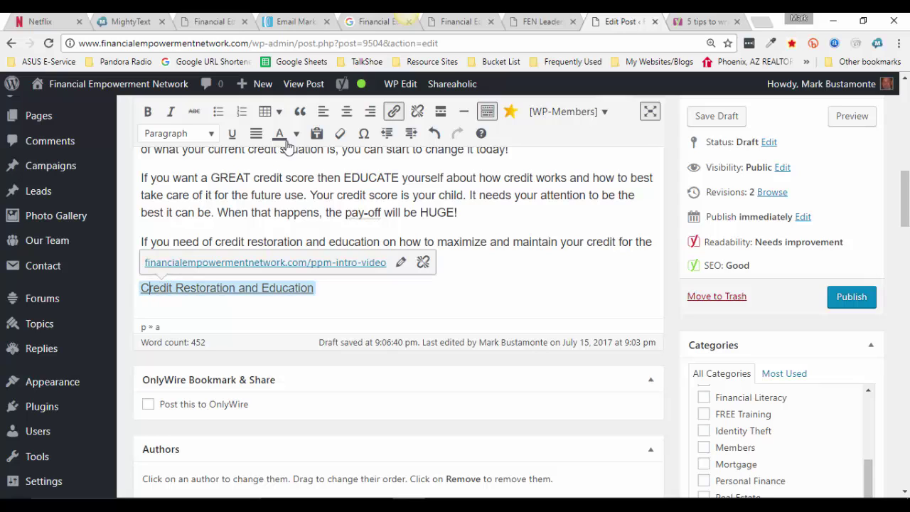
left_click(347, 112)
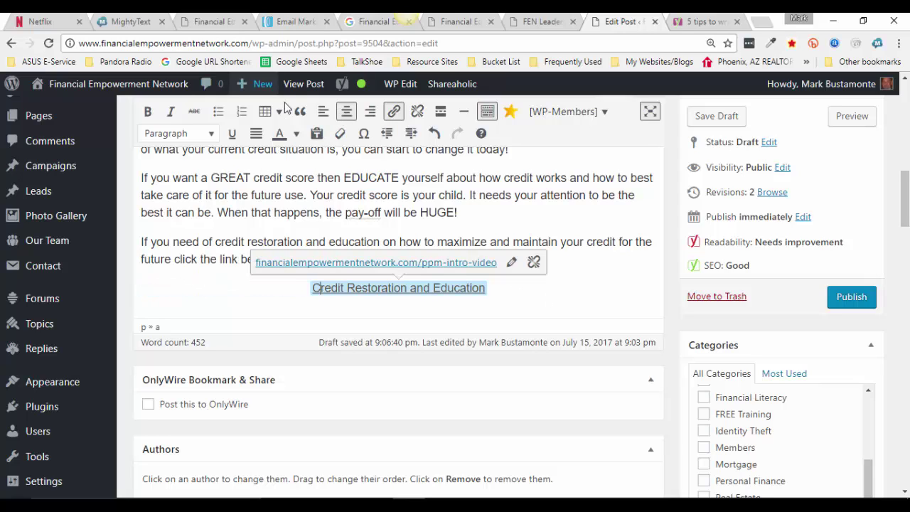
left_click(206, 138)
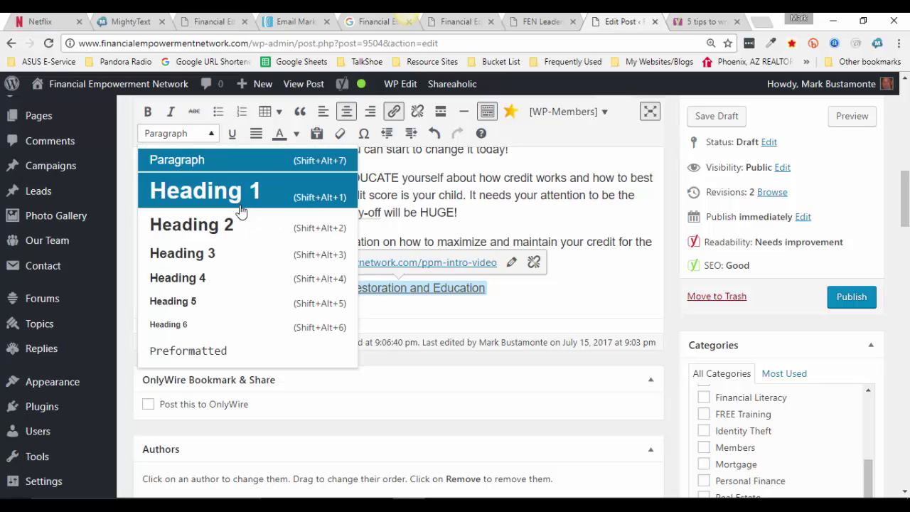
left_click(239, 225)
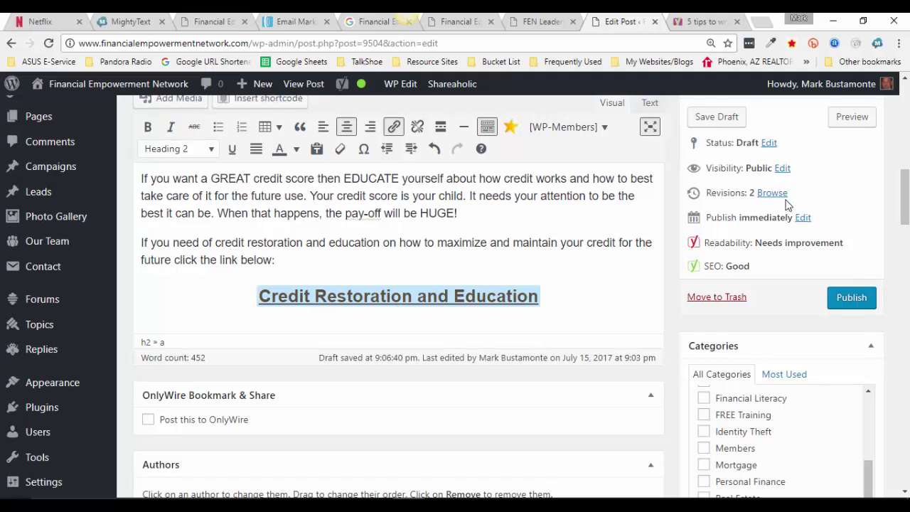
Step: Save the post draft and review the Yoast SEO analysis for the "credit restoration" keyword
scroll(792, 196, "up", 3)
left_click(716, 313)
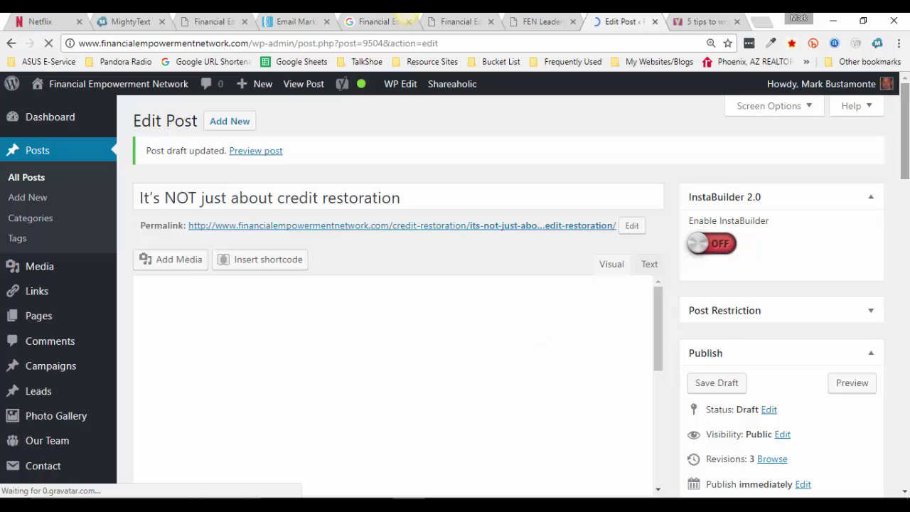
scroll(905, 165, "down", 4)
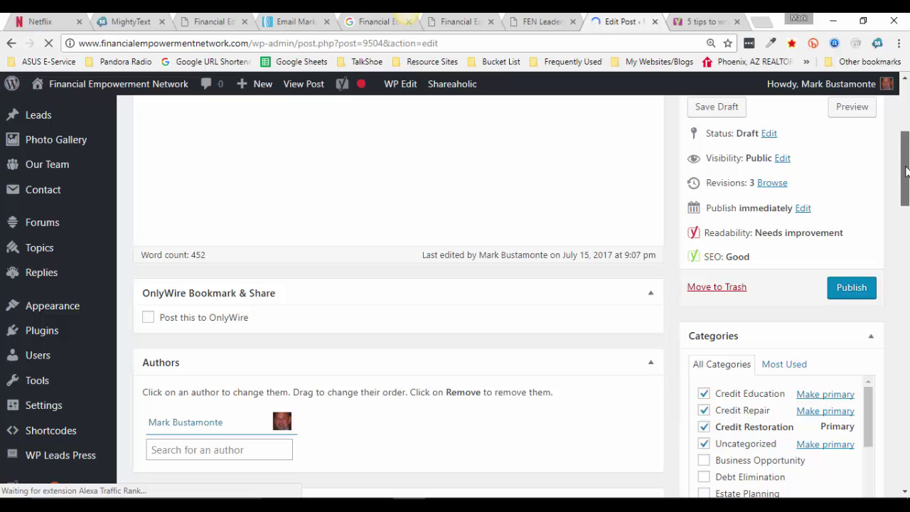
scroll(458, 162, "down", 1)
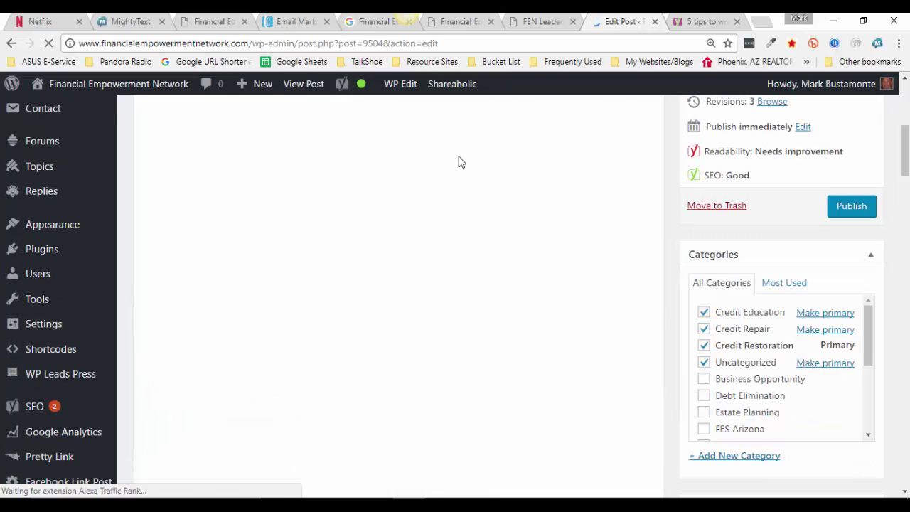
left_click_drag(904, 128, 904, 142)
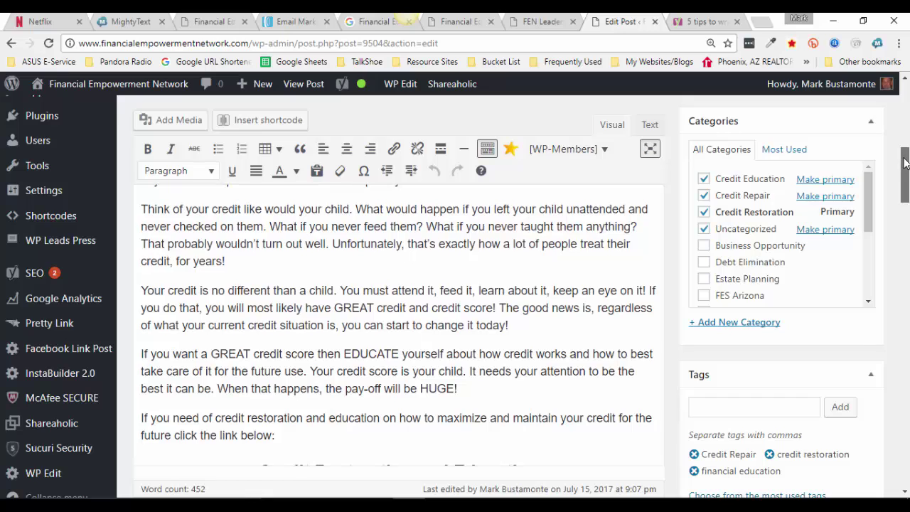
left_click_drag(904, 162, 904, 291)
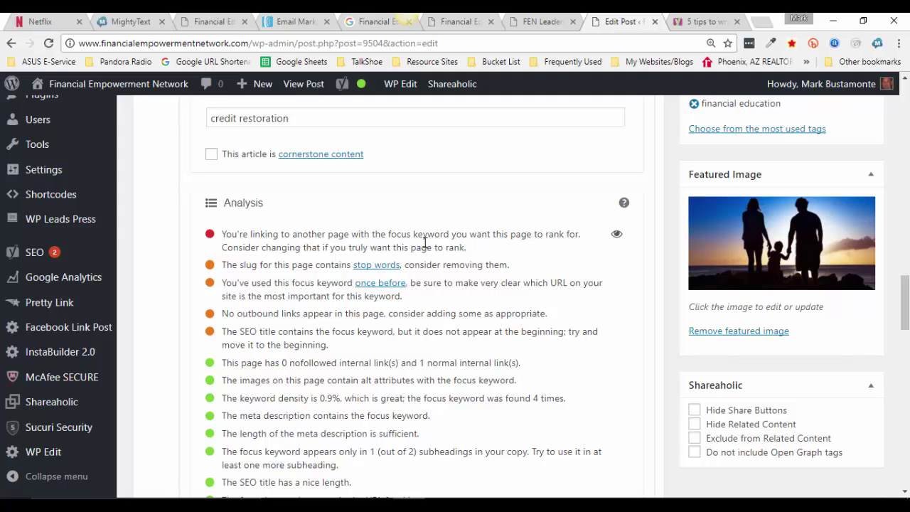
Step: Clear the Credit Restoration and Education heading text together with its link, leaving an empty centred Heading 2 line
scroll(425, 244, "up", 7)
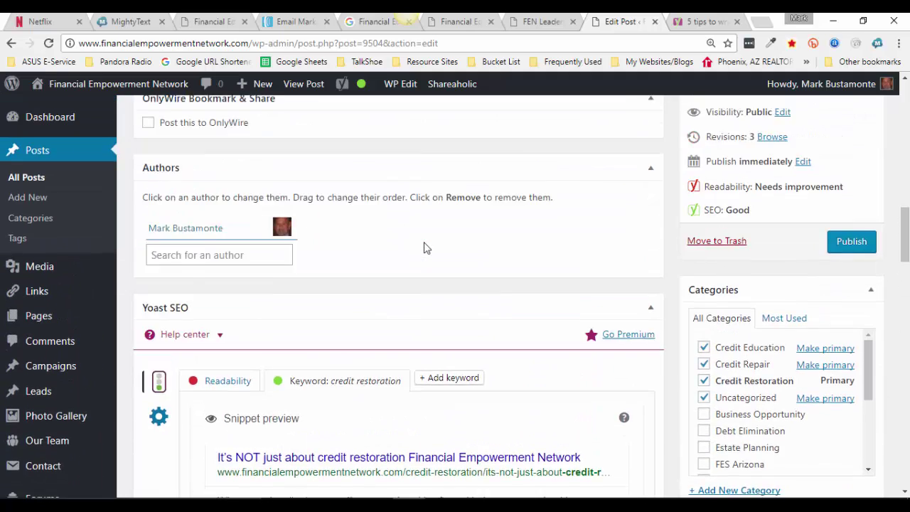
scroll(425, 243, "up", 5)
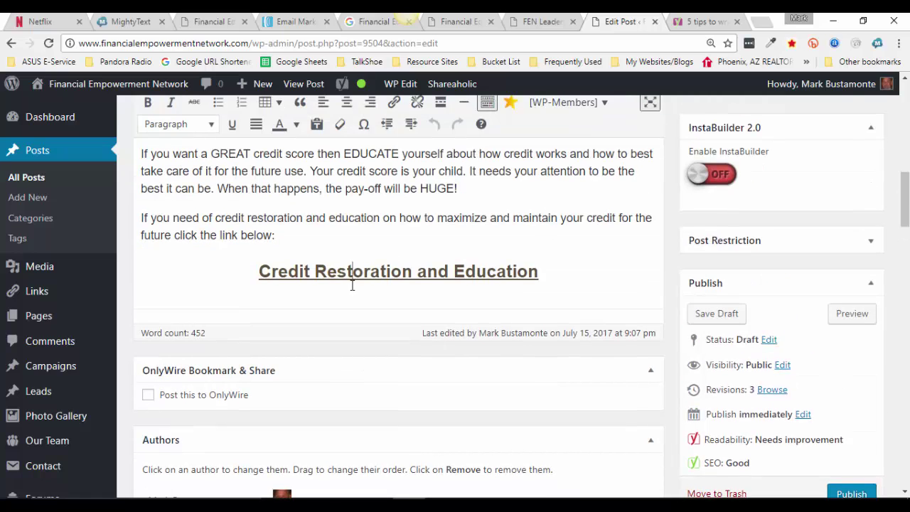
triple_click(351, 274)
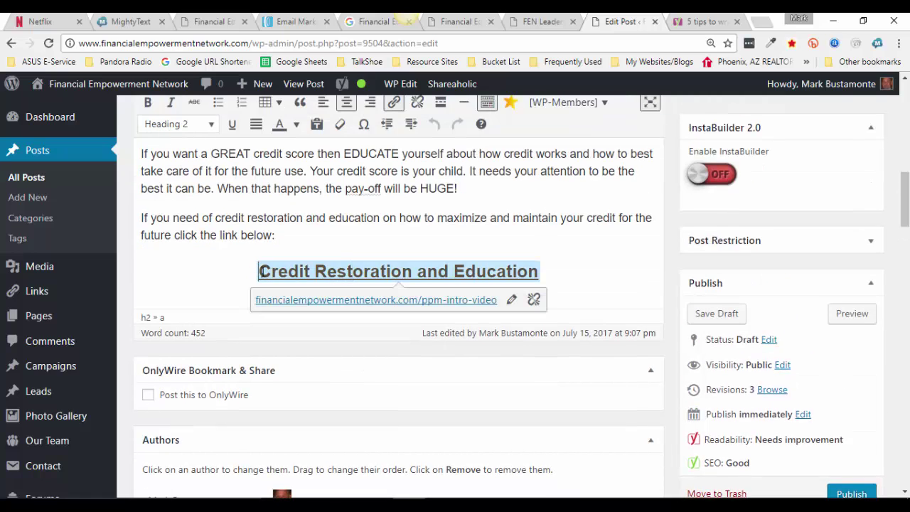
left_click_drag(261, 273, 600, 278)
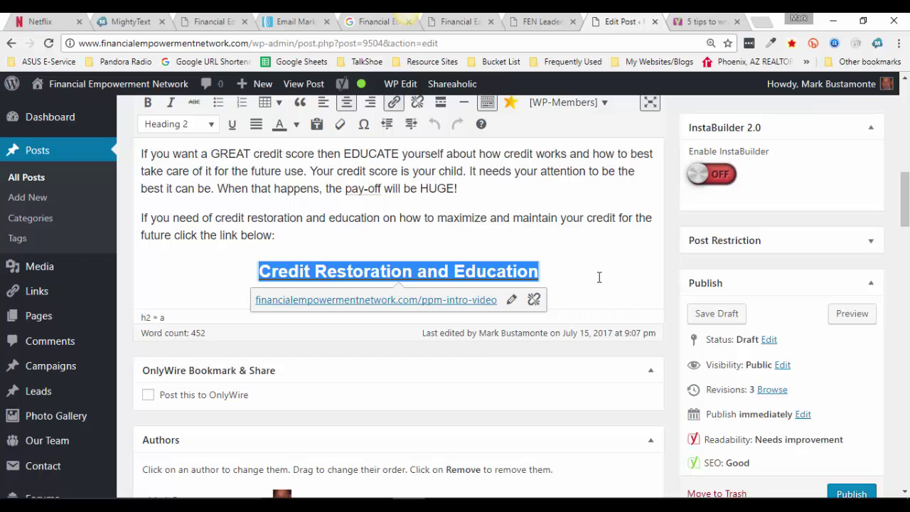
scroll(599, 277, "down", 1)
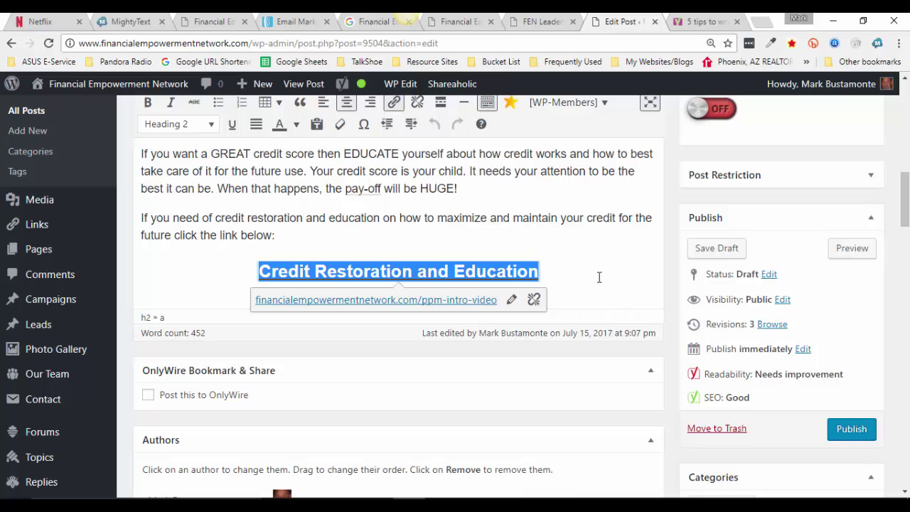
type("Re")
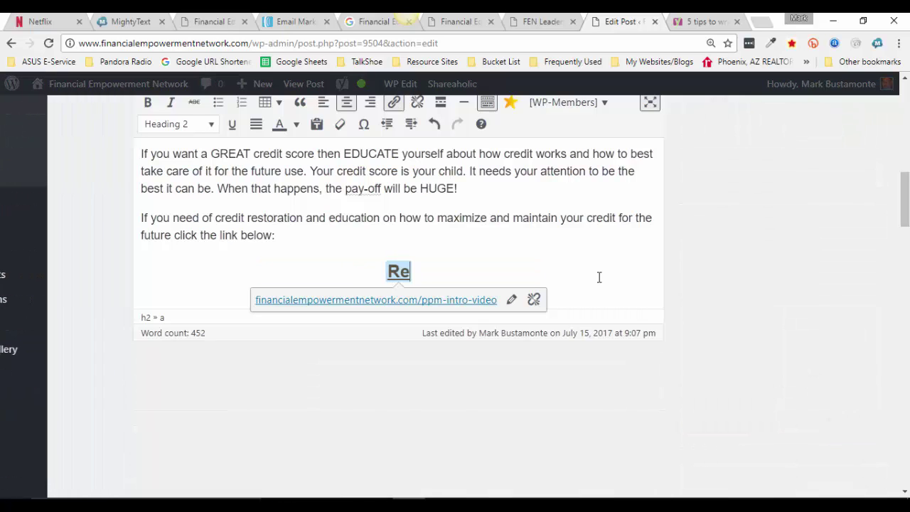
type("sto")
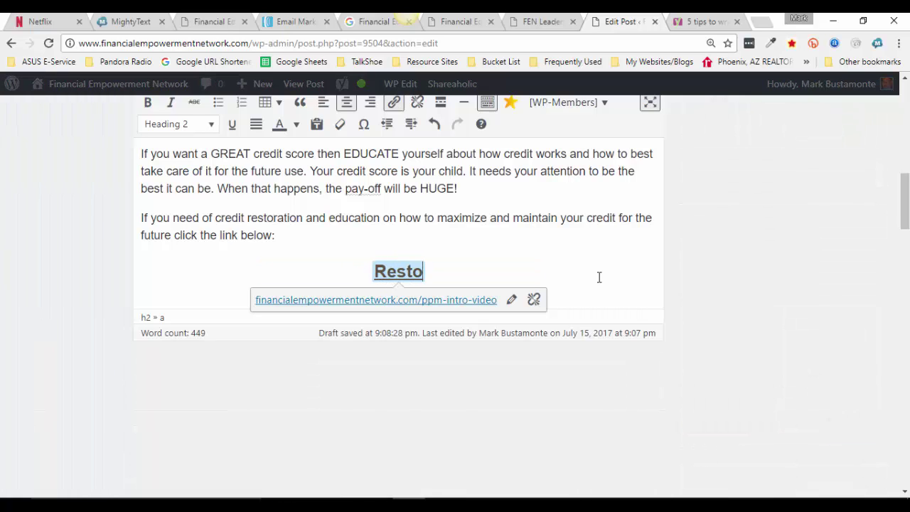
type("re")
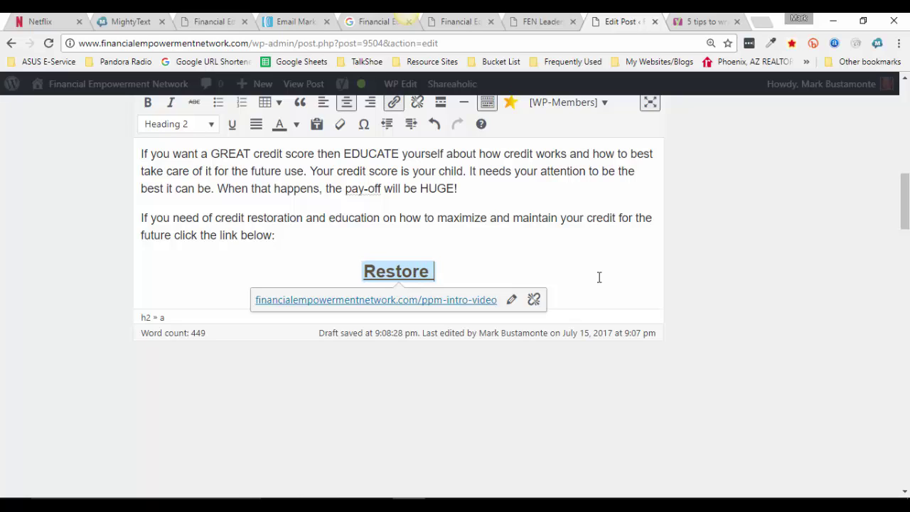
key("BackSpace")
key("BackSpace")
key("BackSpace")
key("BackSpace")
key("BackSpace")
key("BackSpace")
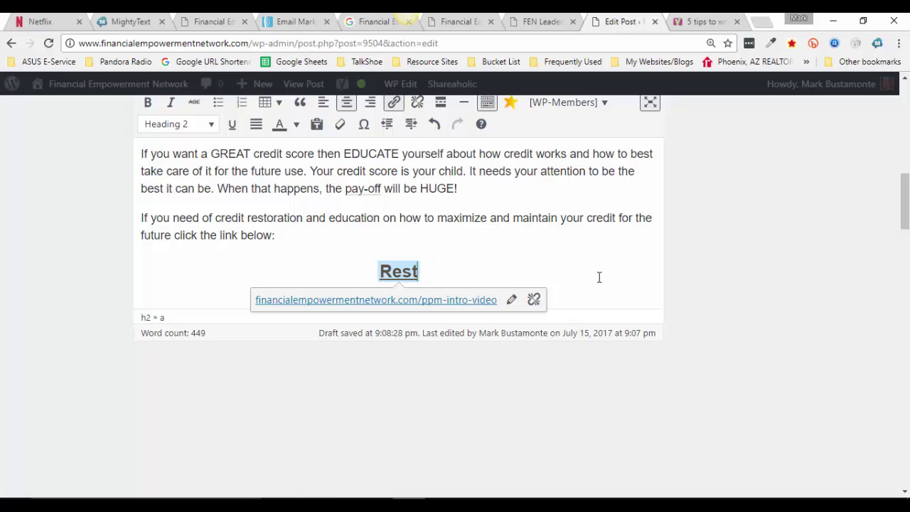
key("BackSpace")
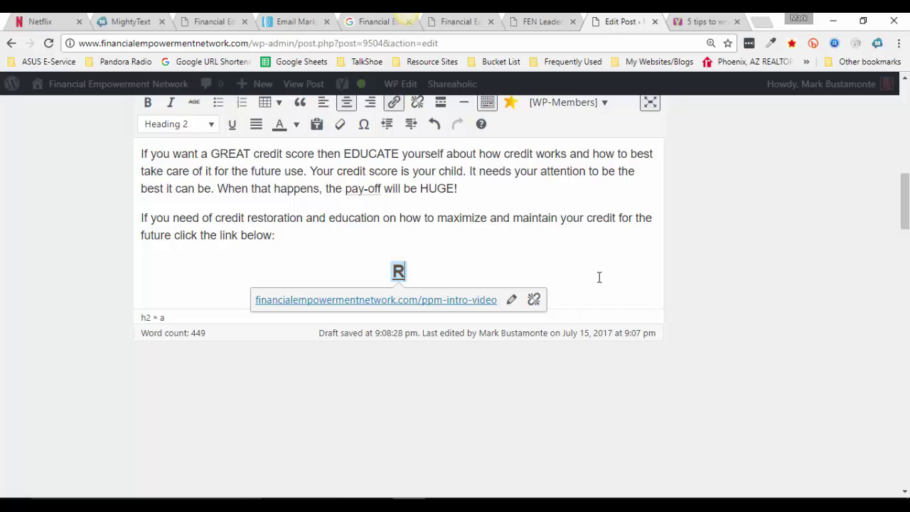
key("BackSpace")
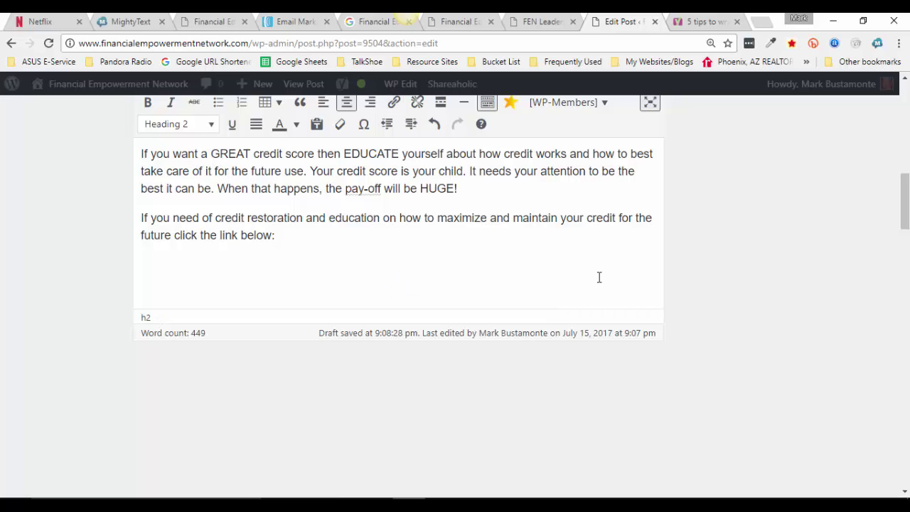
Step: Write the heading "Help Me Restore My Credit" on the empty line below the closing sentence
type("Re")
key("BackSpace")
type("estore")
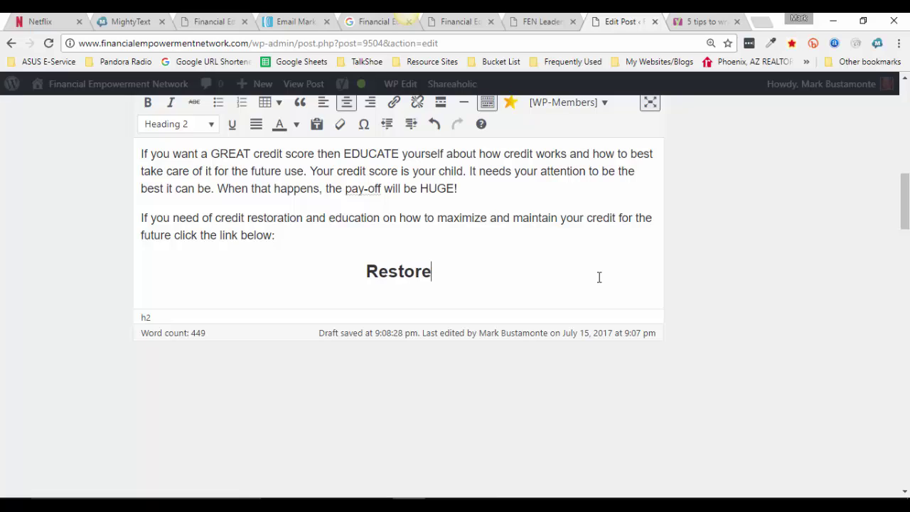
type(" My ")
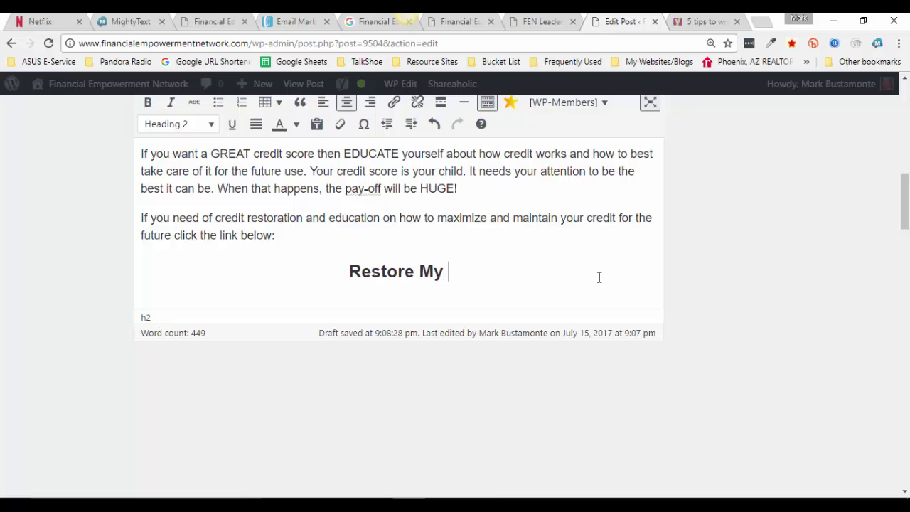
type("Credit")
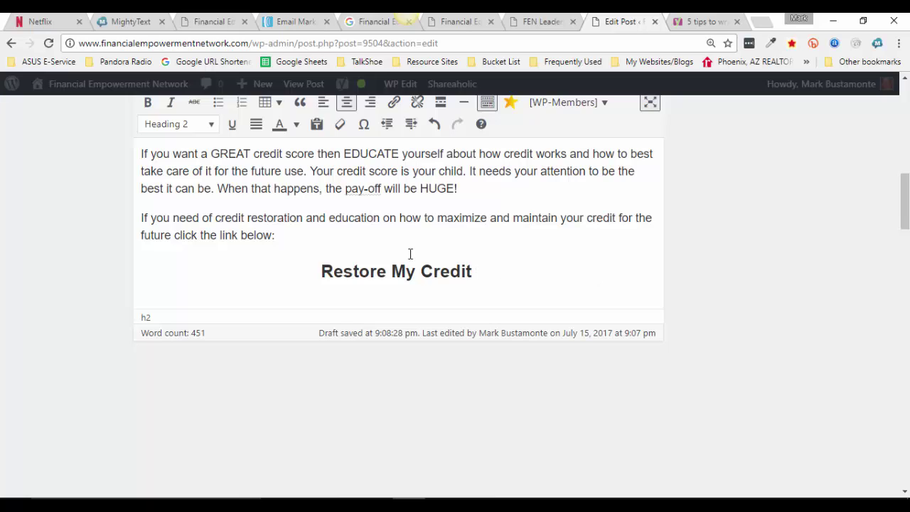
left_click(324, 273)
type("Help ")
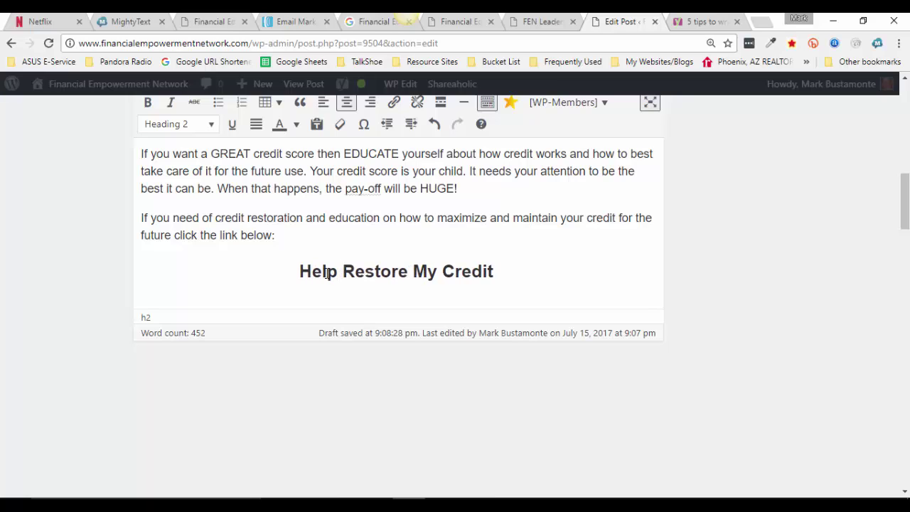
type("Me")
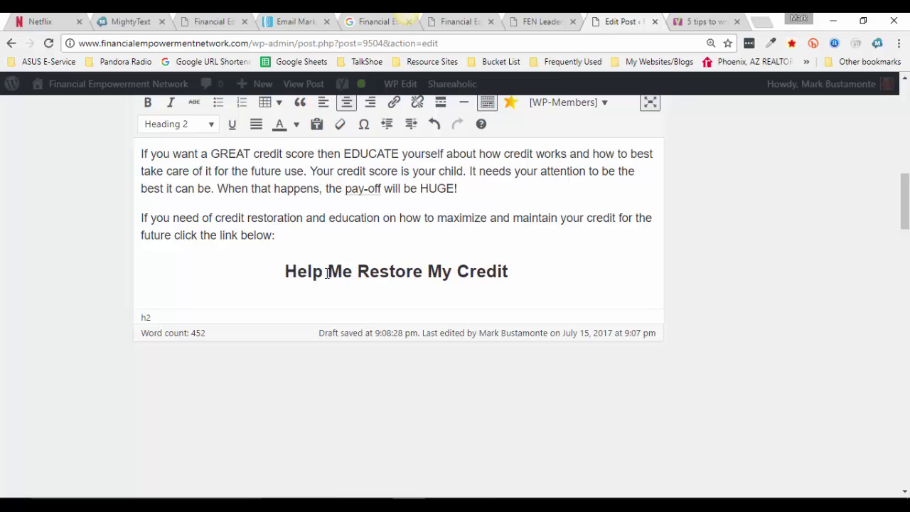
left_click(509, 280)
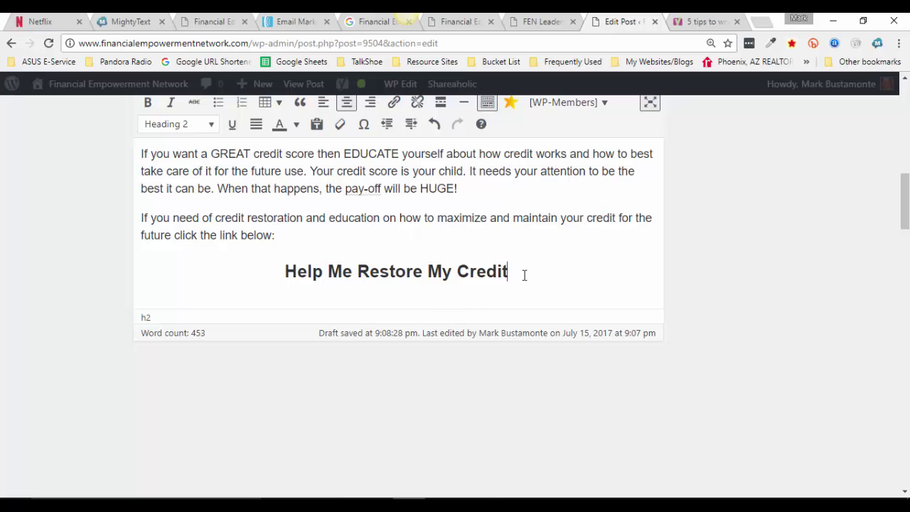
Step: Link the "Help Me Restore My Credit" heading to the copied PPM intro video referral URL and save the draft
triple_click(297, 279)
scroll(376, 136, "up", 1)
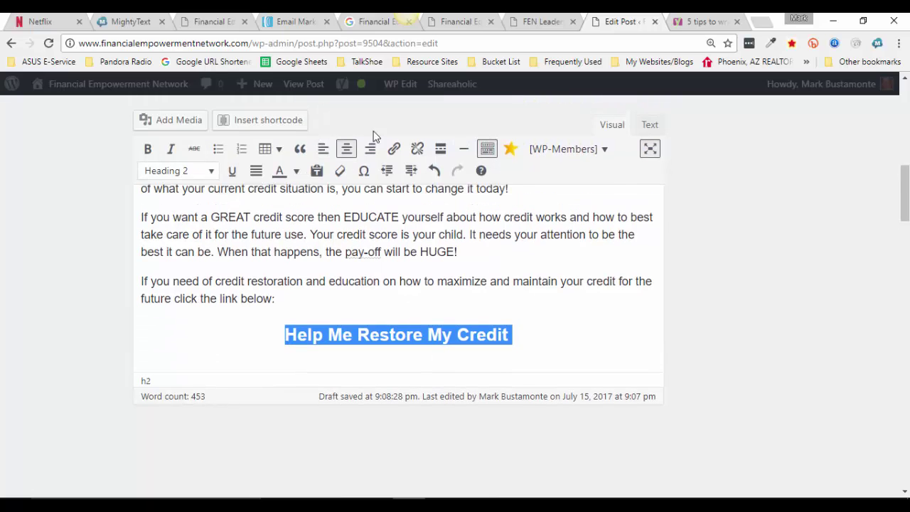
left_click(394, 148)
right_click(393, 308)
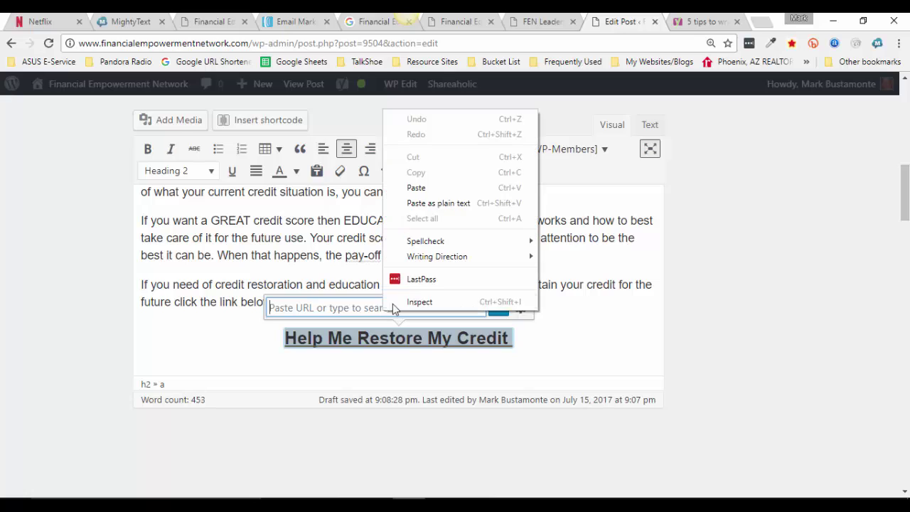
left_click(441, 191)
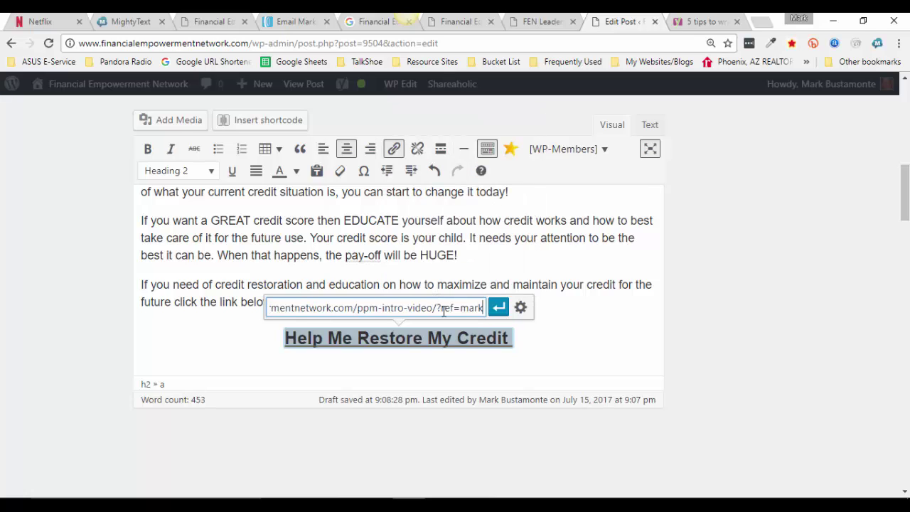
left_click(442, 307)
key("Return")
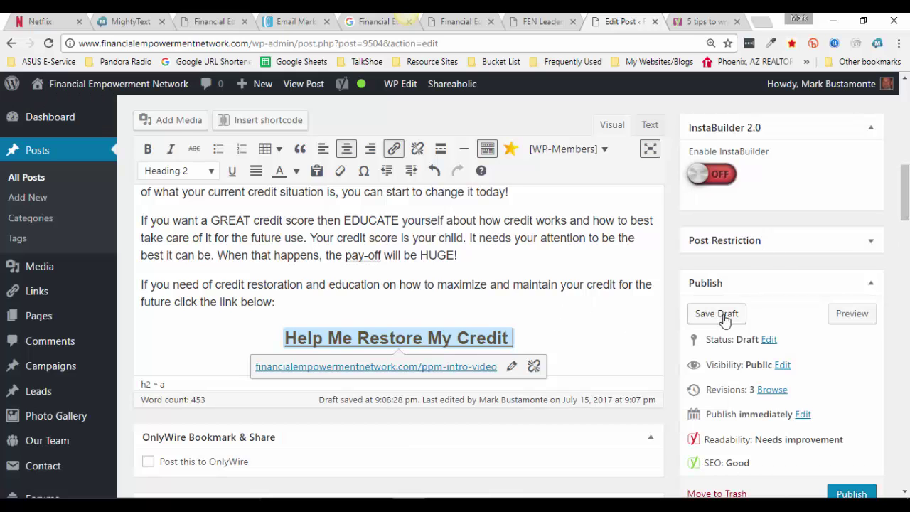
left_click(724, 319)
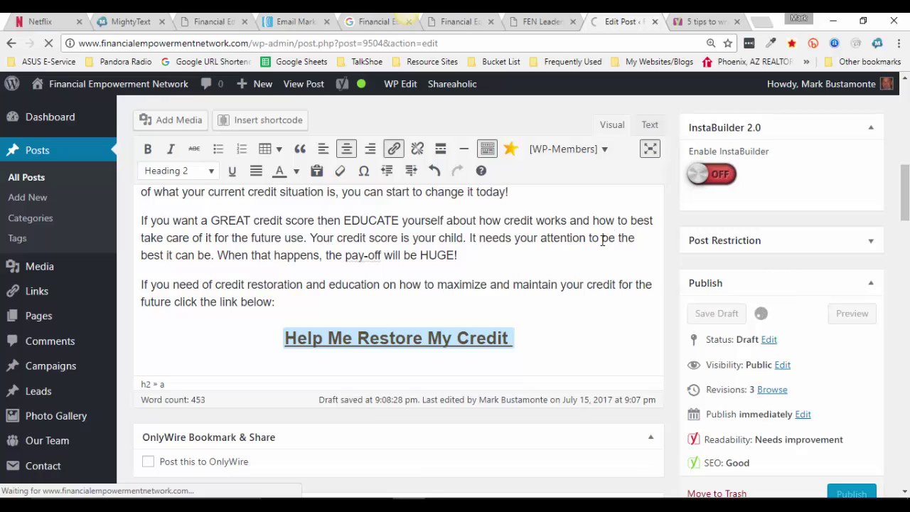
mouse_move(357, 85)
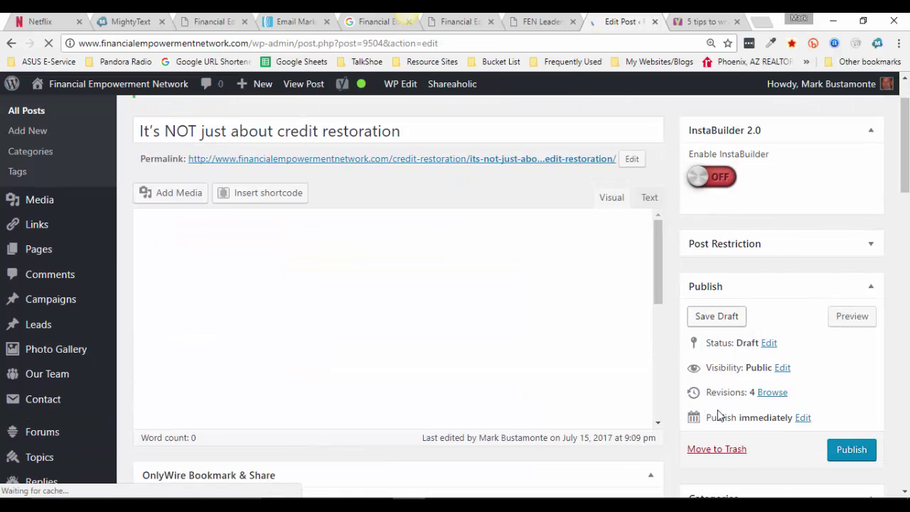
Step: Review the saved draft's body, linked heading, categories, tags, featured image and Yoast SEO analysis before publishing
scroll(719, 416, "down", 3)
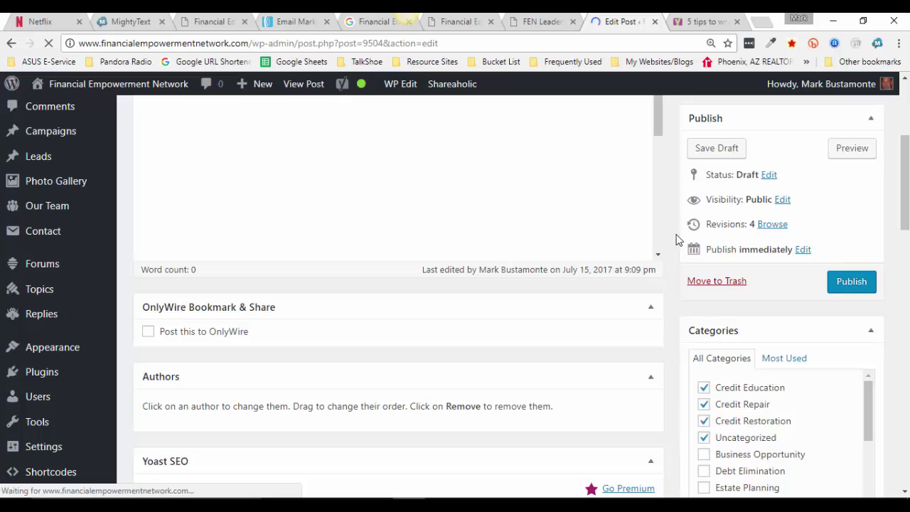
scroll(906, 203, "up", 3)
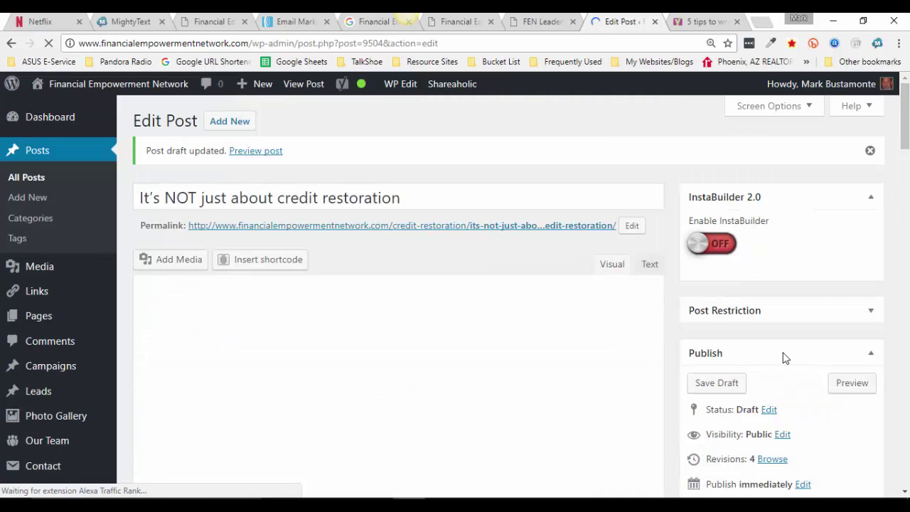
scroll(644, 348, "down", 3)
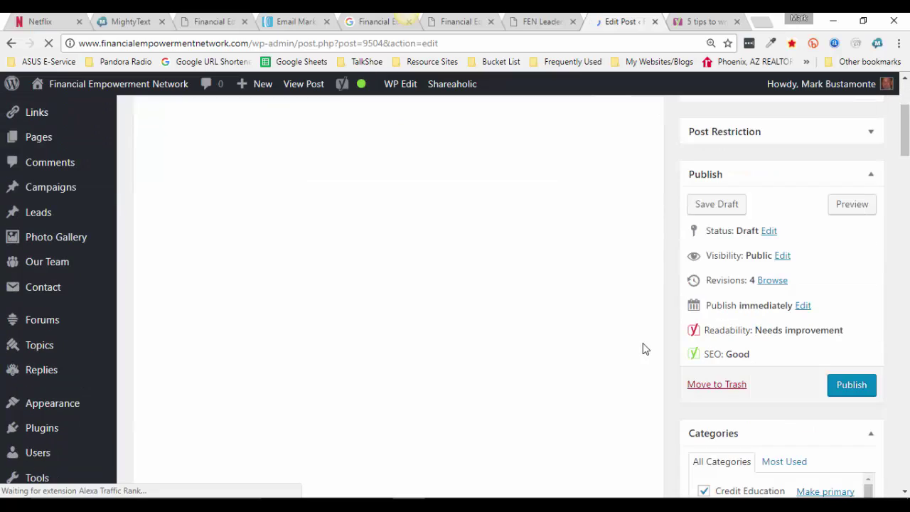
scroll(644, 347, "down", 3)
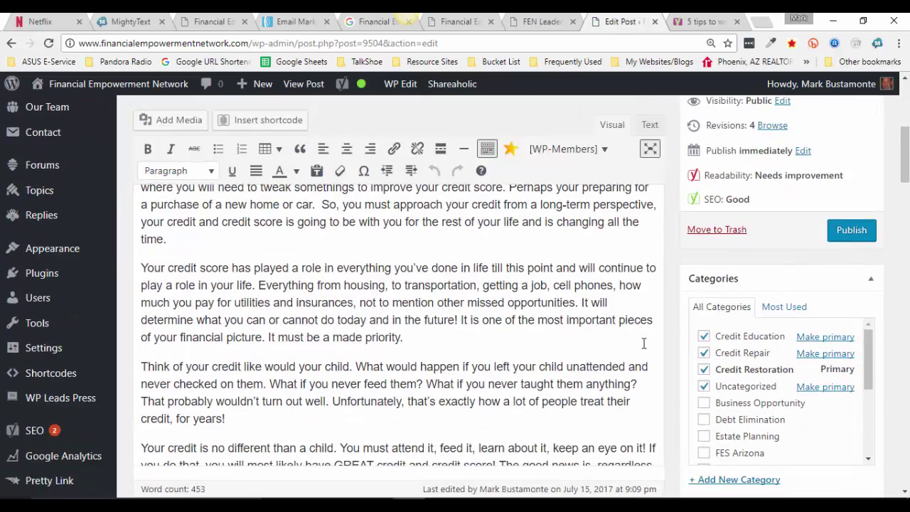
scroll(644, 344, "down", 5)
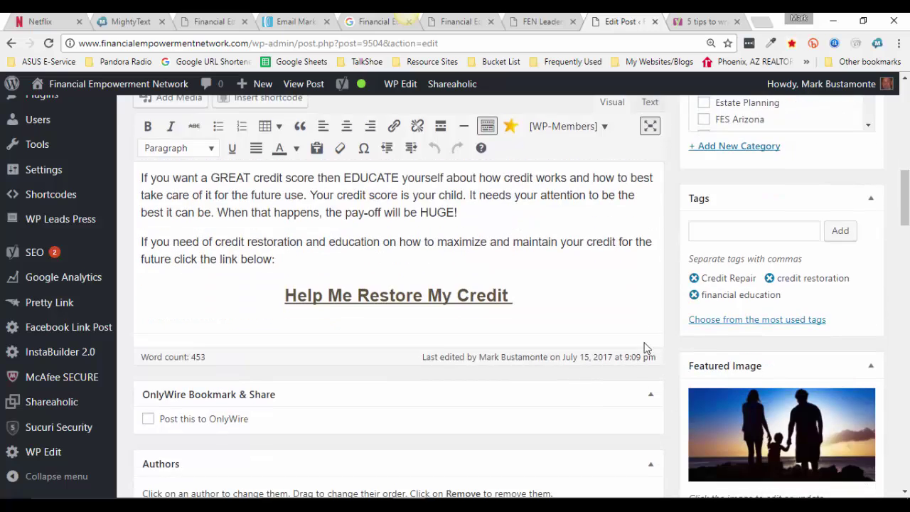
scroll(644, 348, "down", 5)
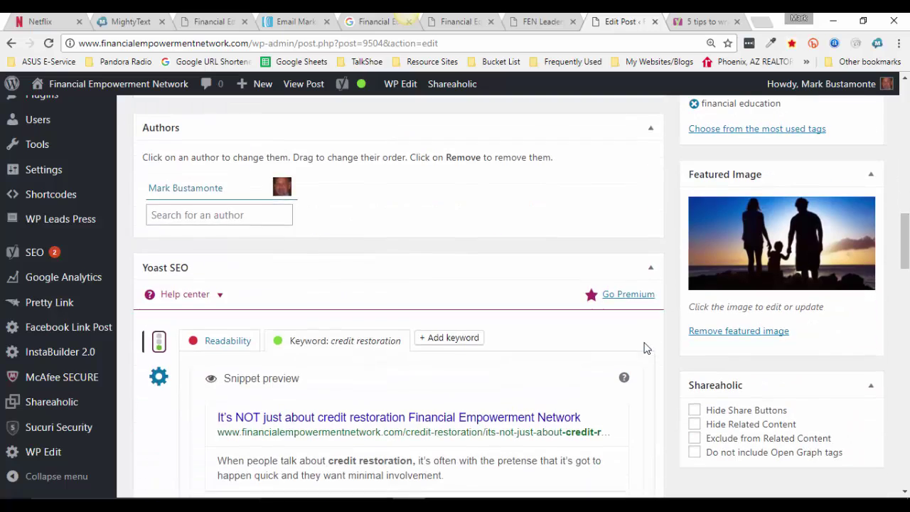
scroll(644, 348, "down", 6)
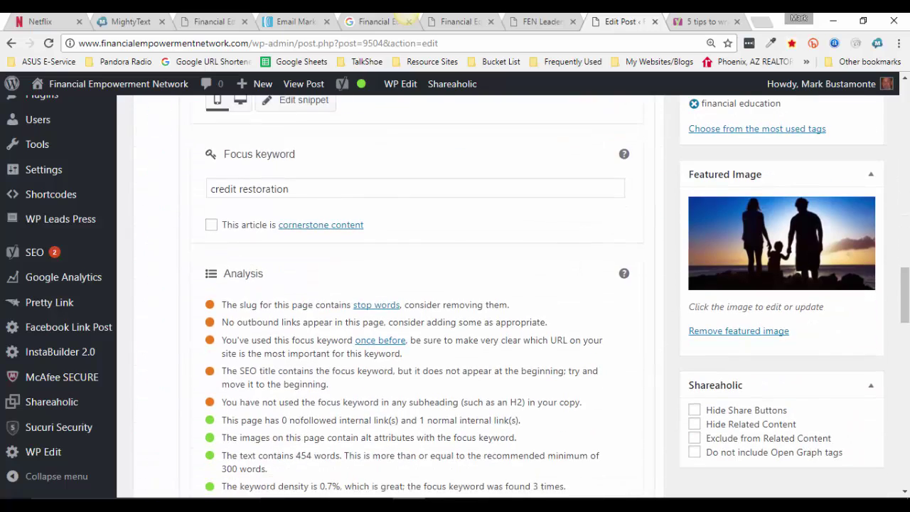
Step: Publish the post and close the browser tab holding the "5 tips" article
left_click_drag(905, 328, 905, 213)
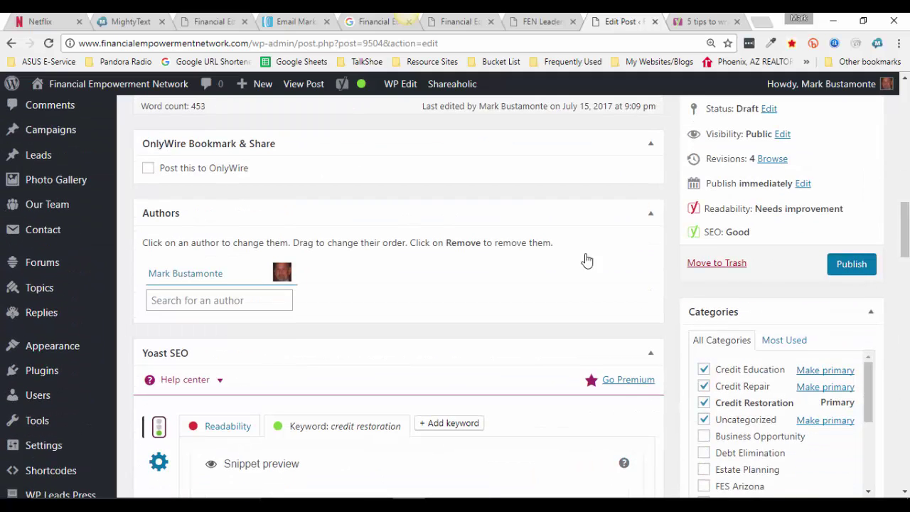
key("Return")
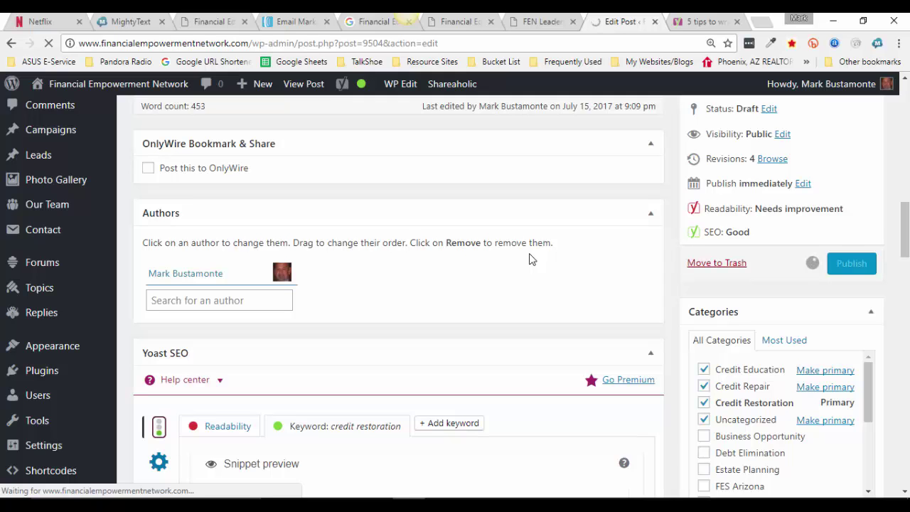
scroll(529, 259, "up", 10)
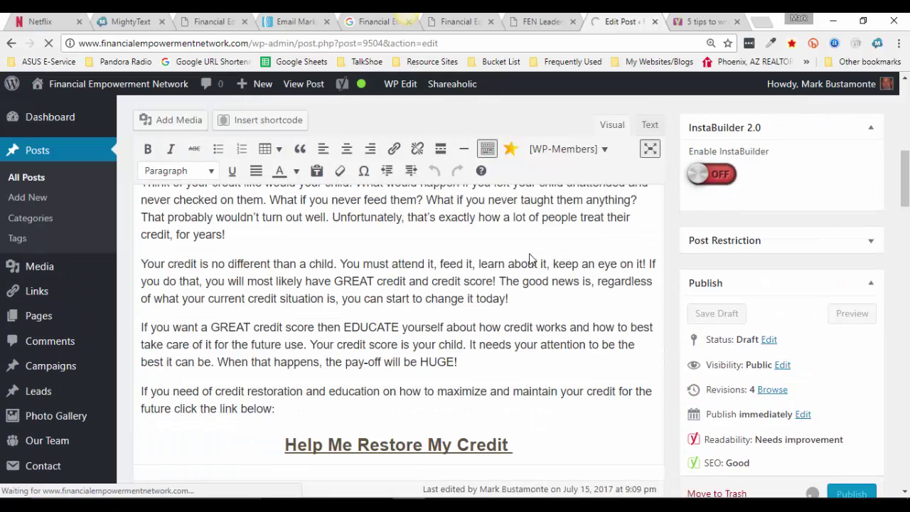
scroll(320, 219, "up", 4)
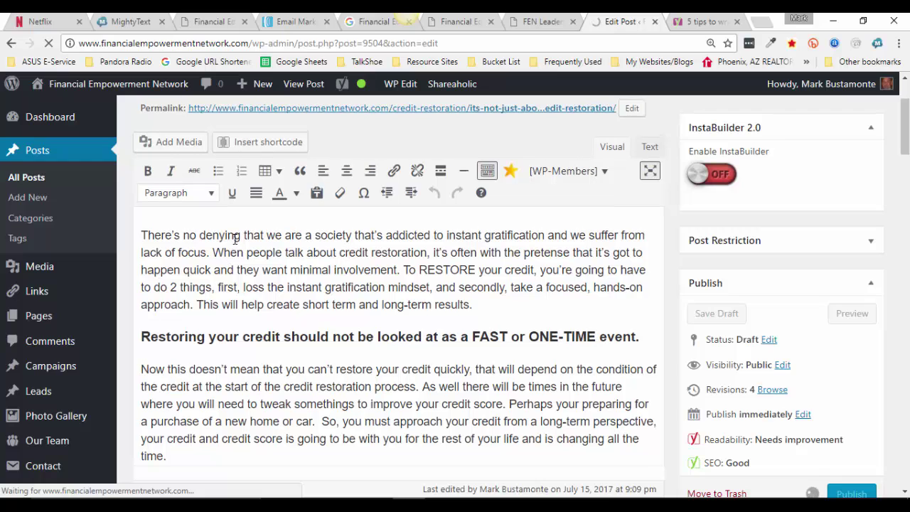
scroll(359, 271, "up", 2)
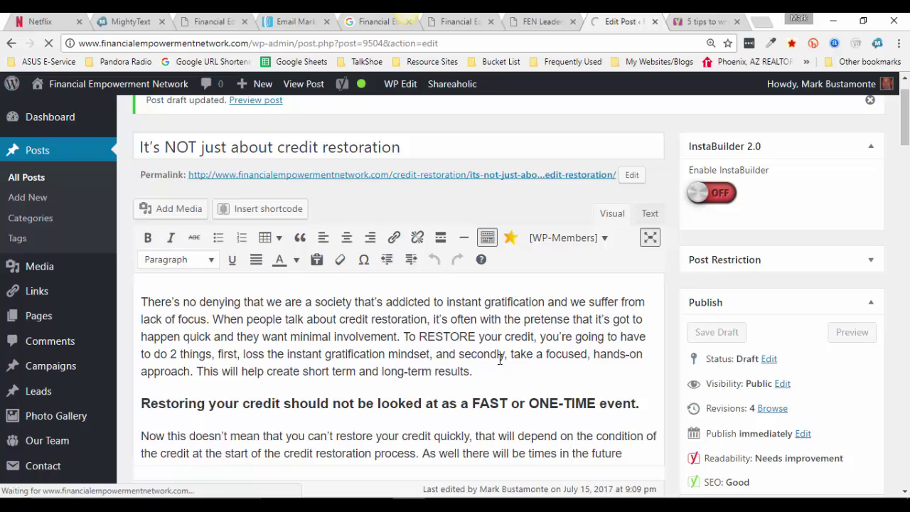
left_click(163, 283)
left_click(737, 22)
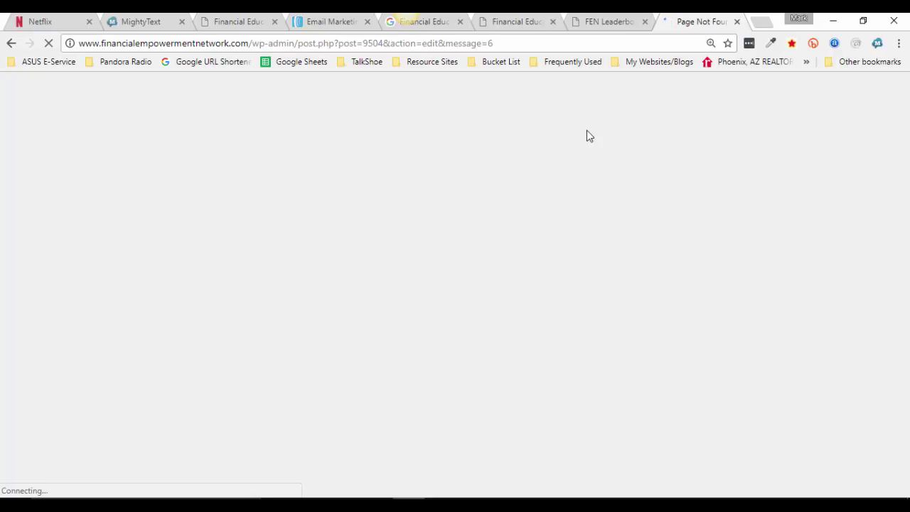
left_click(545, 40)
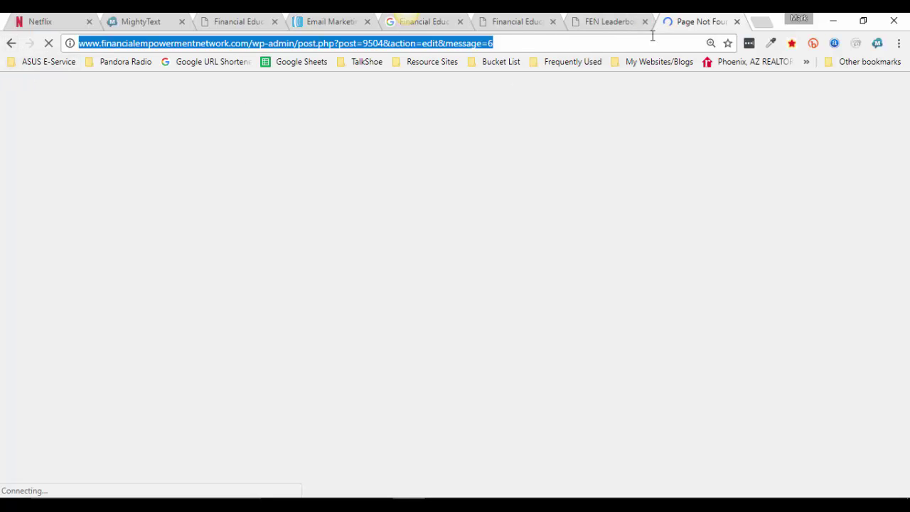
left_click(611, 21)
left_click(681, 23)
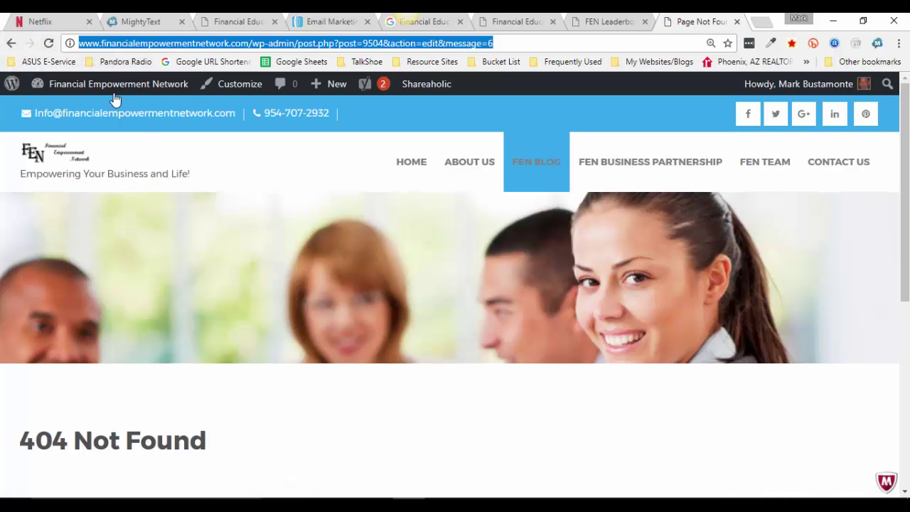
Step: Go back to the site dashboard and open "It's NOT just about credit restoration" for editing from the list of all posts
left_click(116, 87)
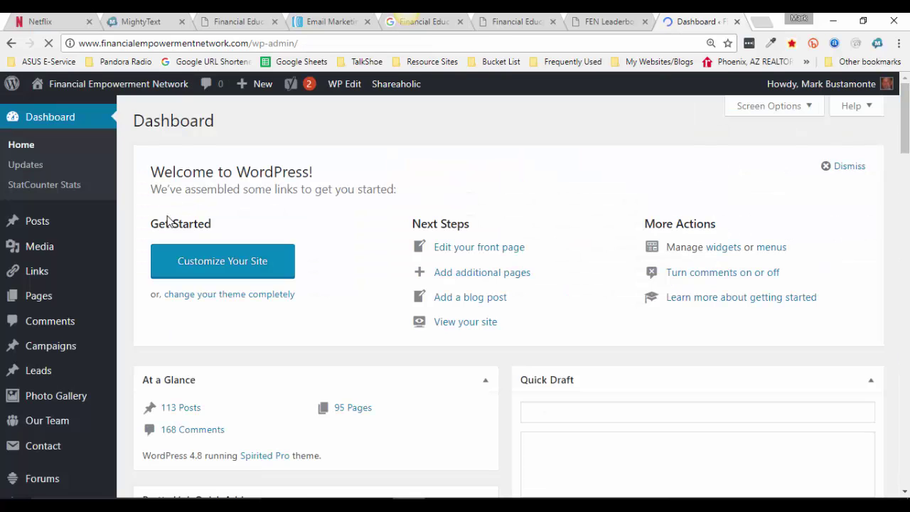
mouse_move(40, 231)
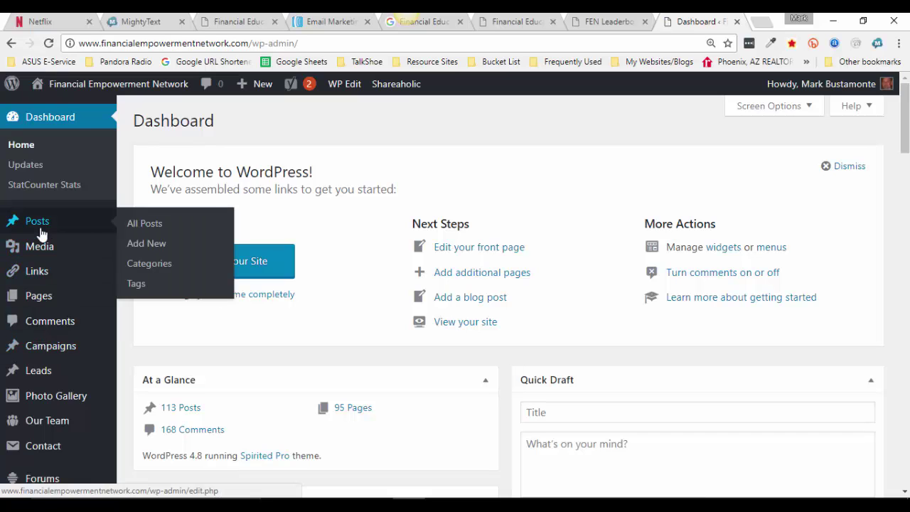
left_click(149, 232)
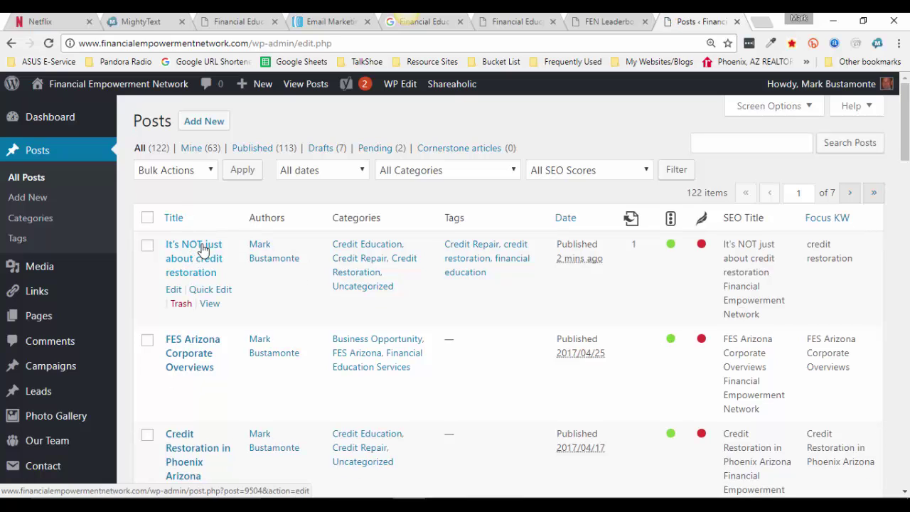
left_click(177, 292)
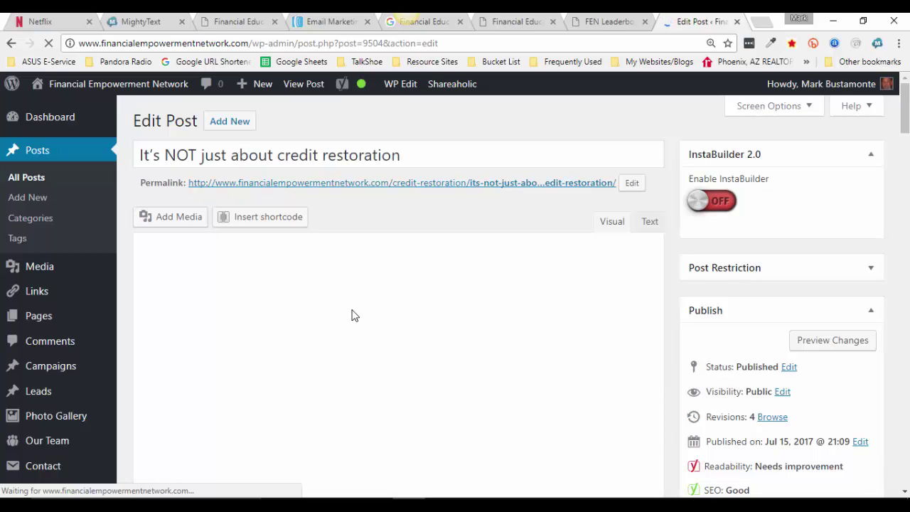
Step: Check the published post's text in the editor and open its live page through the permalink
scroll(290, 302, "down", 2)
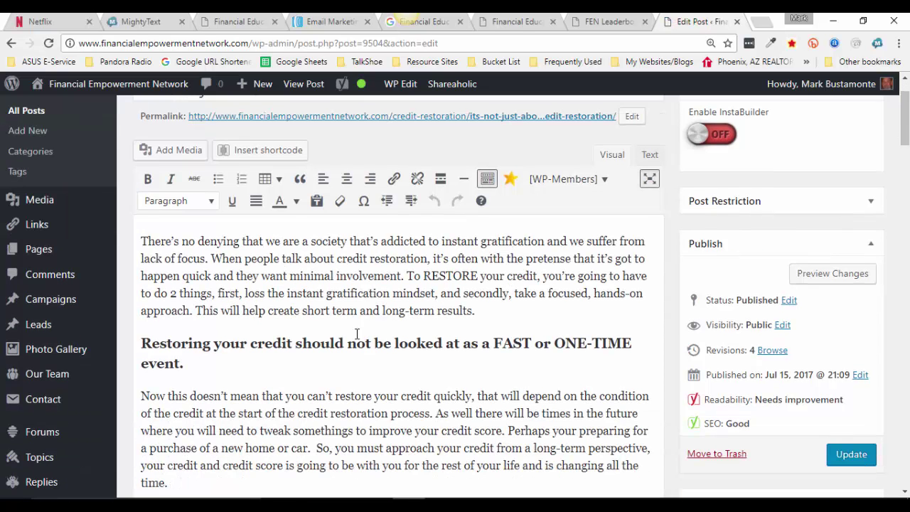
scroll(416, 322, "up", 2)
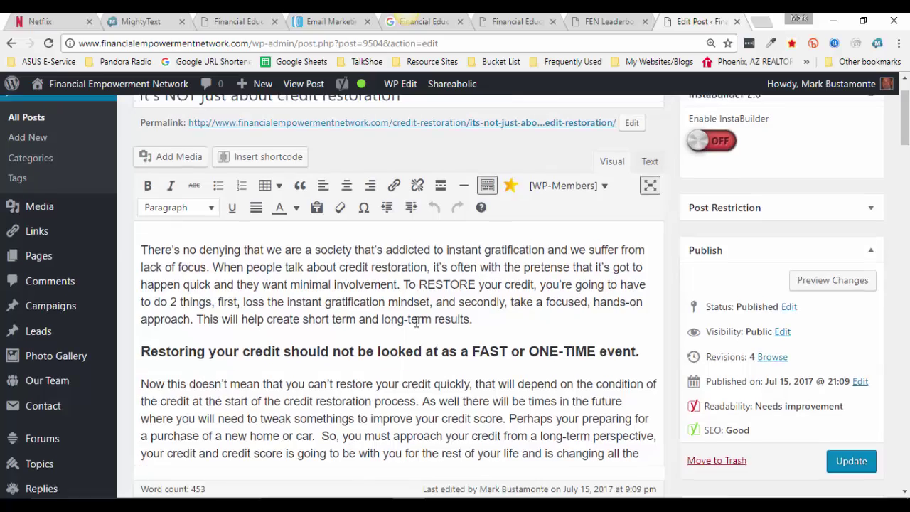
scroll(449, 313, "down", 1)
scroll(277, 227, "down", 5)
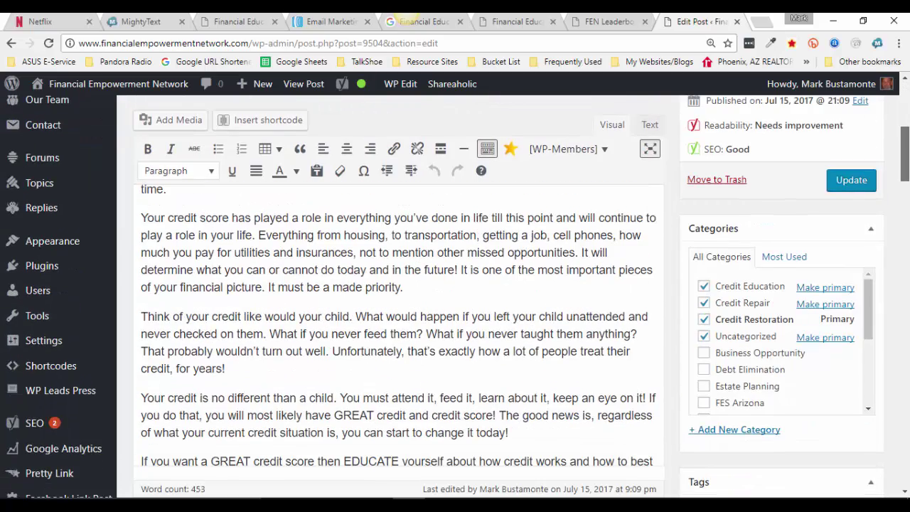
scroll(276, 227, "up", 6)
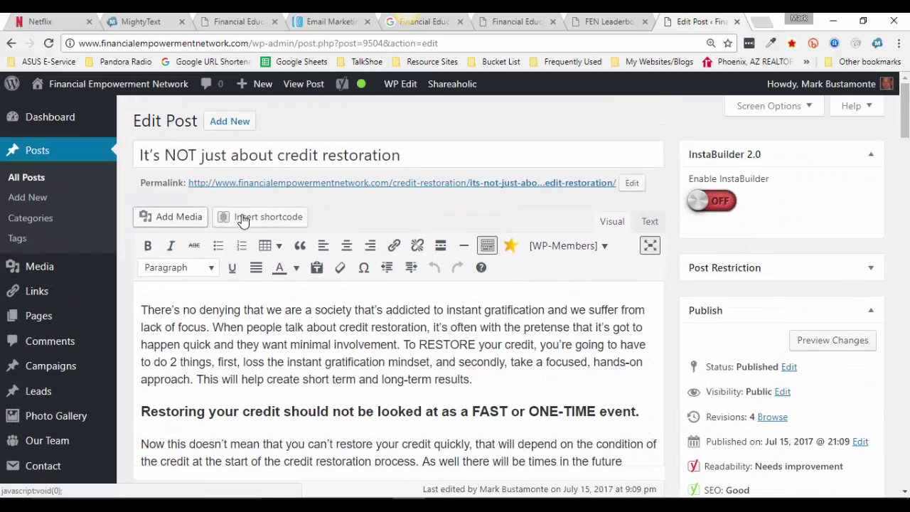
left_click(400, 186)
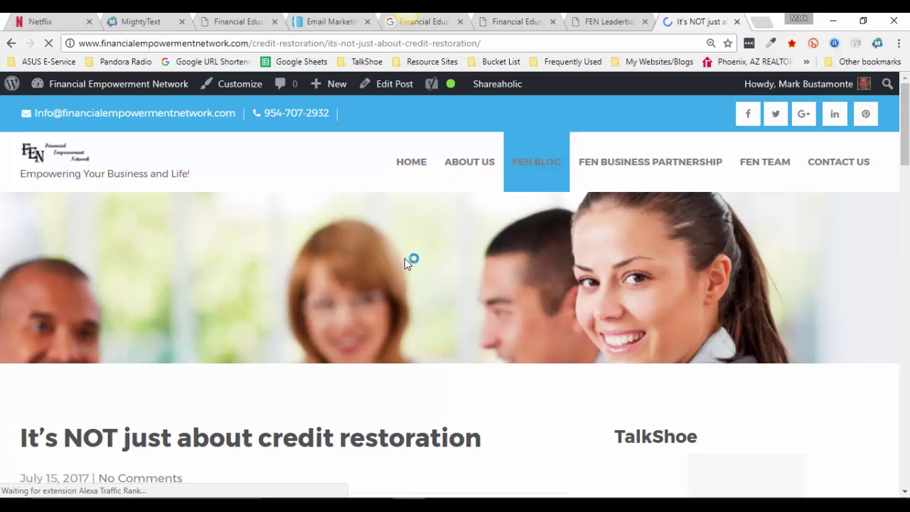
Step: Examine the live post's title, featured image, bold subheading and body paragraphs down to the closing referral link
scroll(405, 258, "down", 3)
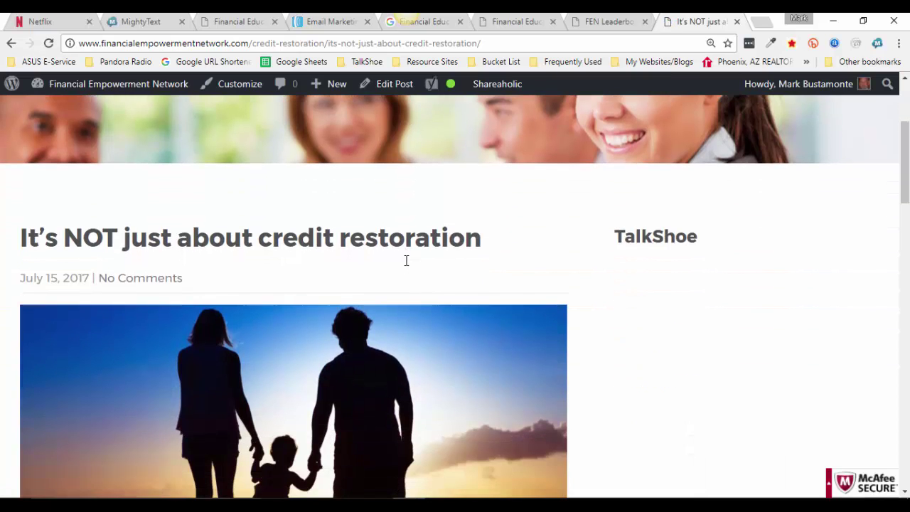
scroll(405, 261, "down", 1)
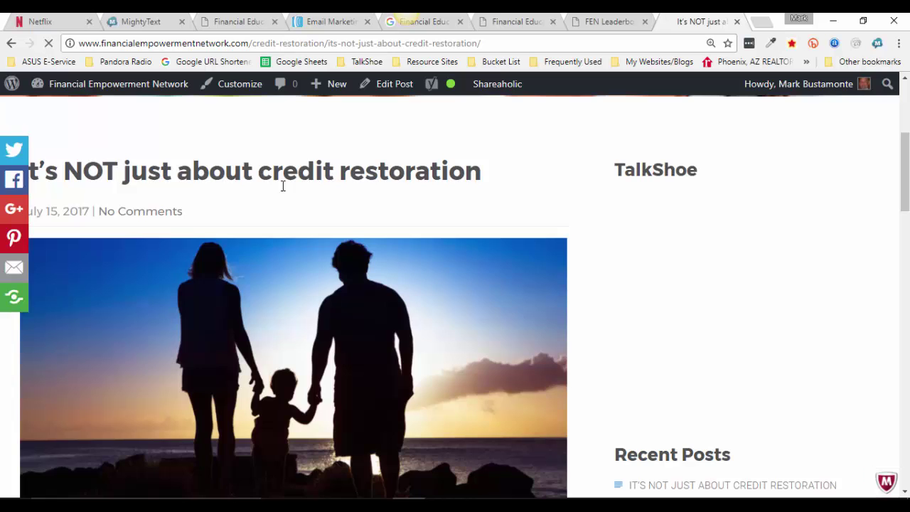
scroll(449, 298, "down", 2)
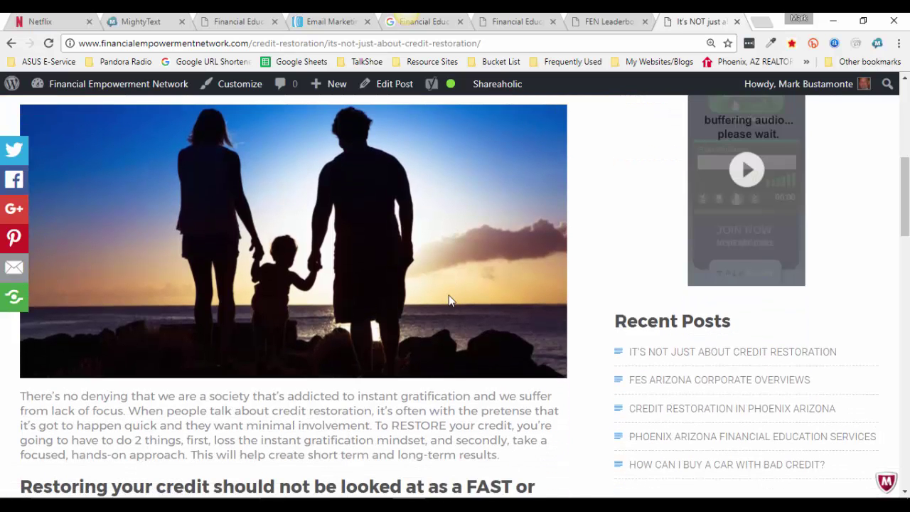
scroll(448, 299, "down", 2)
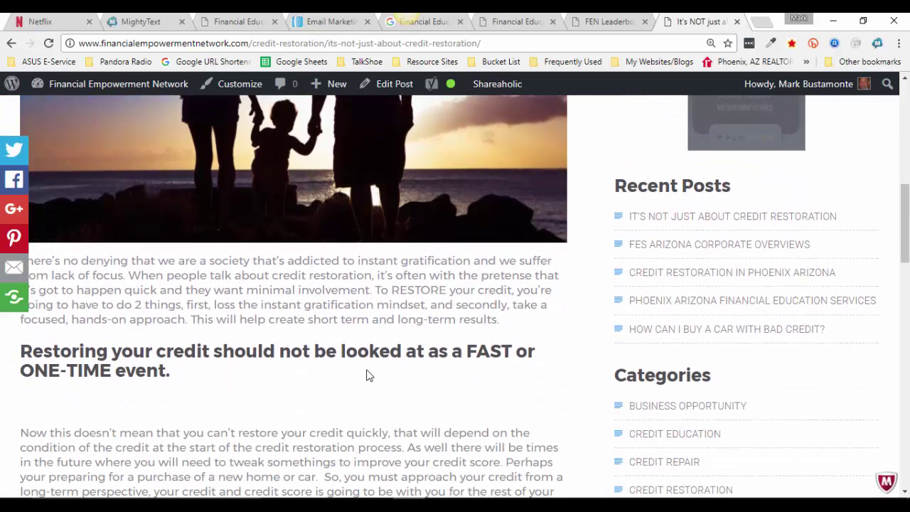
scroll(367, 376, "down", 2)
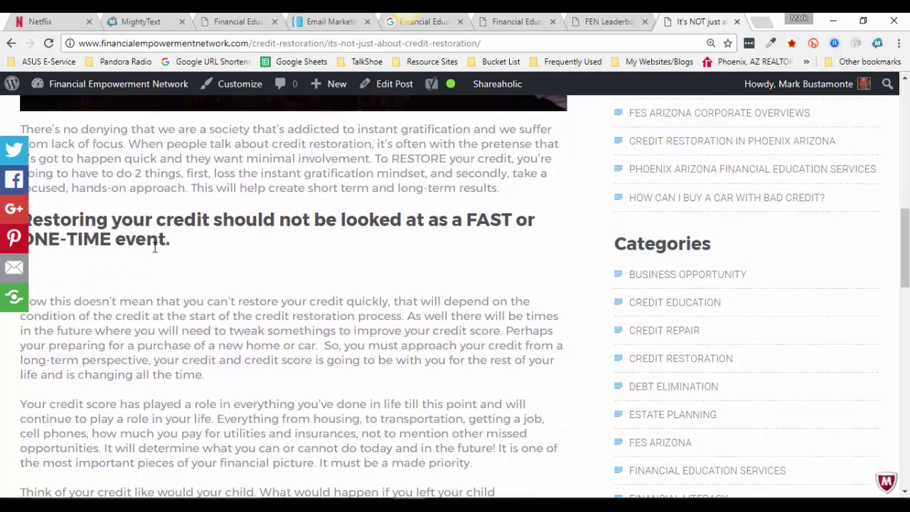
scroll(332, 337, "down", 2)
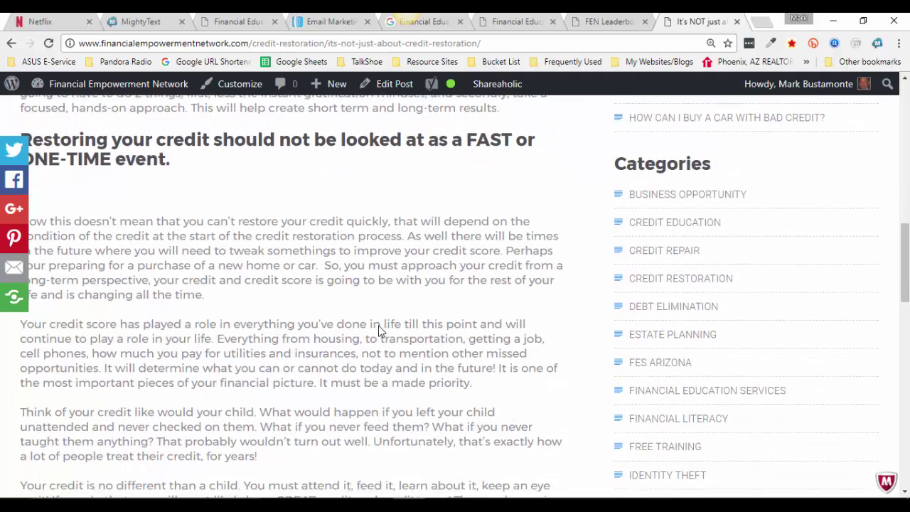
scroll(132, 262, "up", 2)
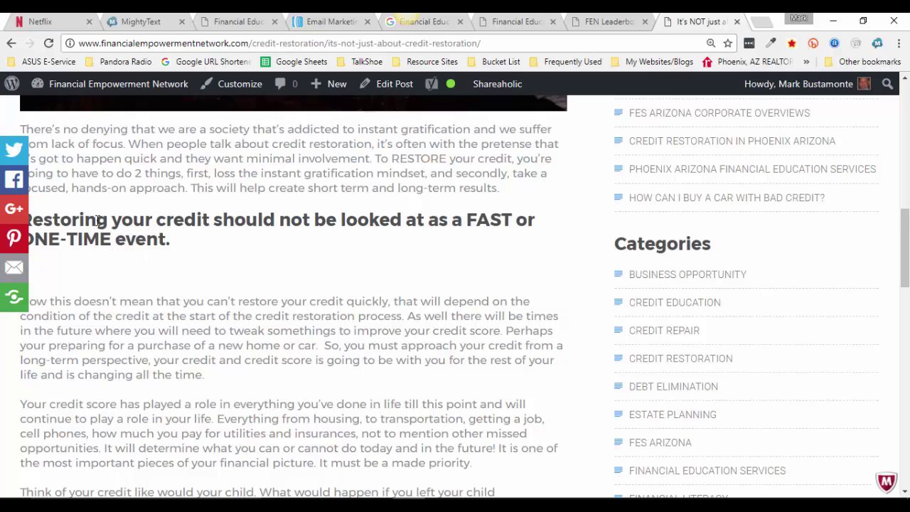
scroll(408, 315, "down", 2)
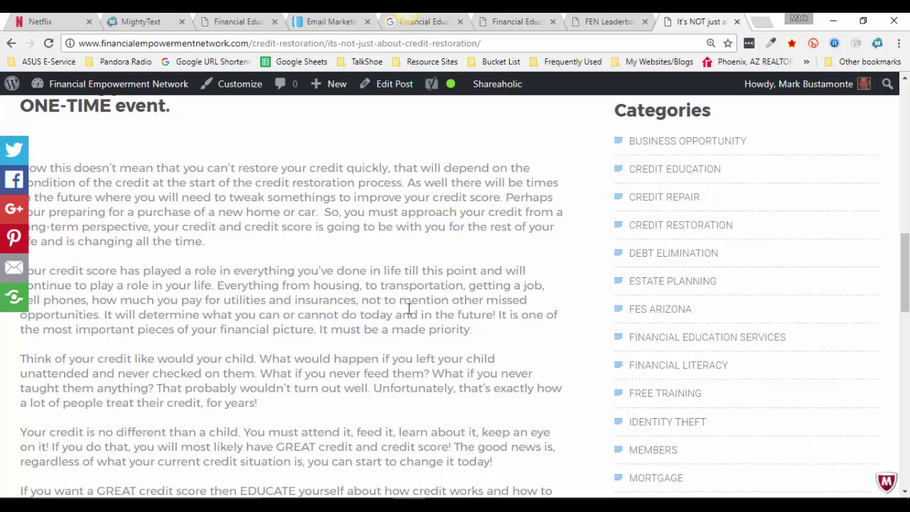
scroll(409, 308, "down", 3)
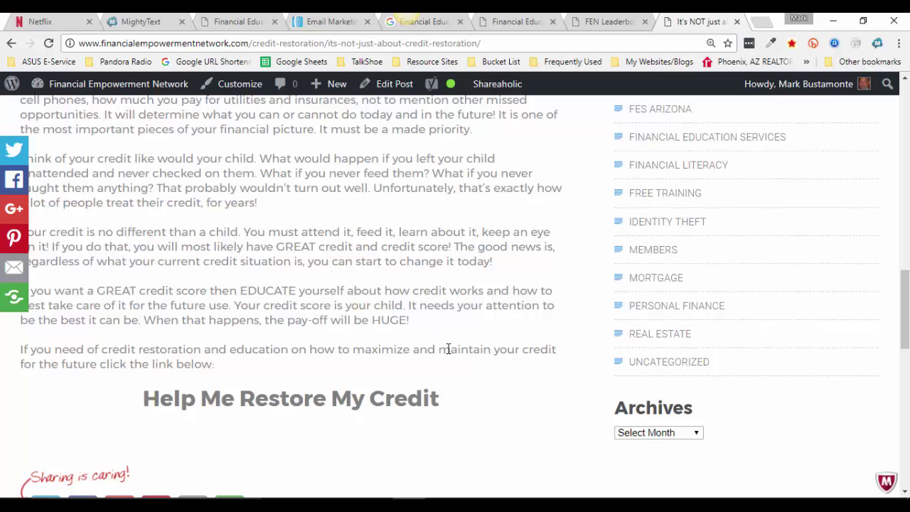
Step: Open the "Help Me Restore My Credit" link below the closing sentence in a new tab to test it
scroll(448, 348, "down", 2)
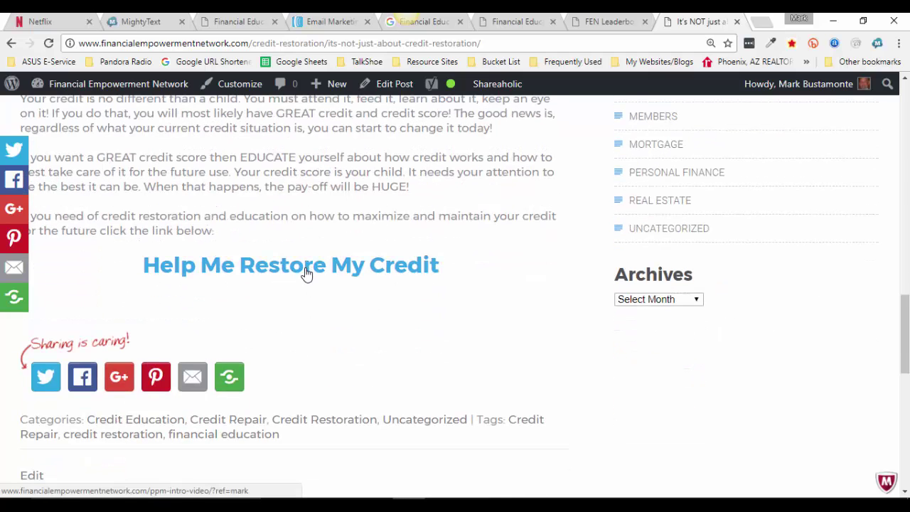
right_click(305, 274)
left_click(320, 281)
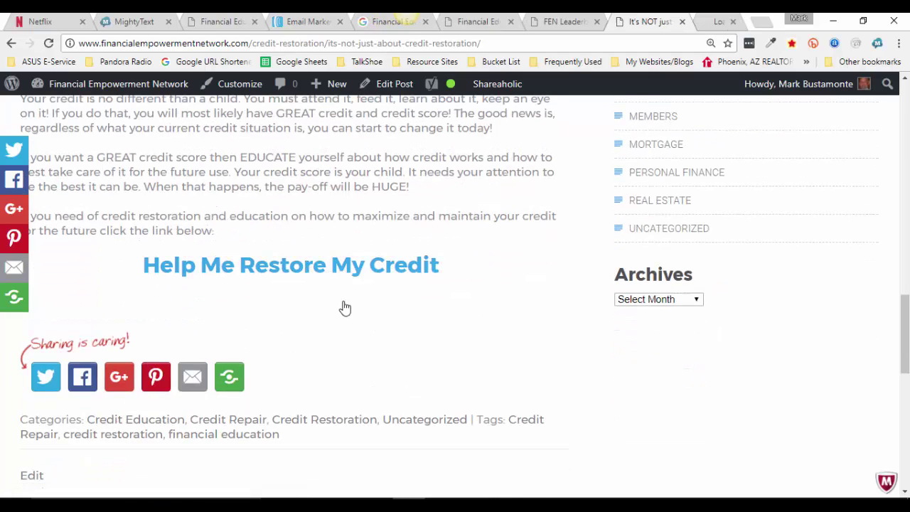
Step: Check the video landing page opened by the "Help Me Restore My Credit" link and close it
left_click(702, 23)
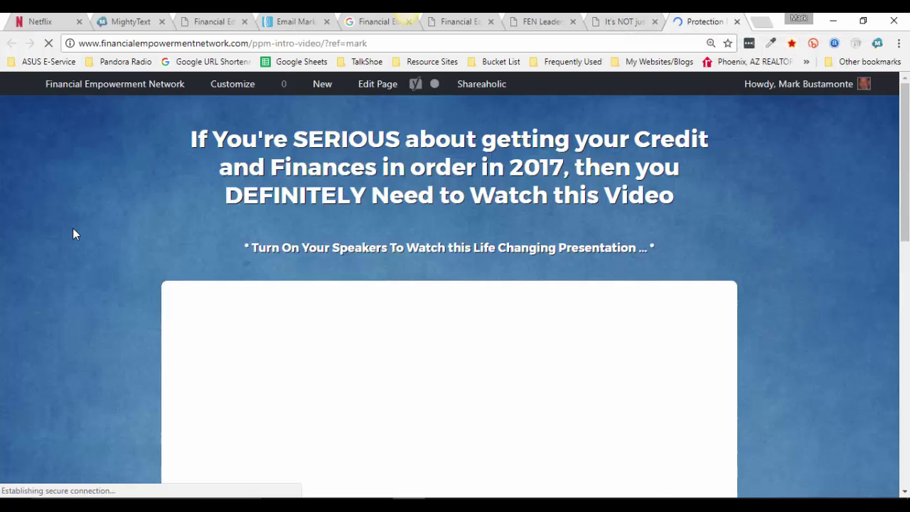
scroll(74, 234, "down", 5)
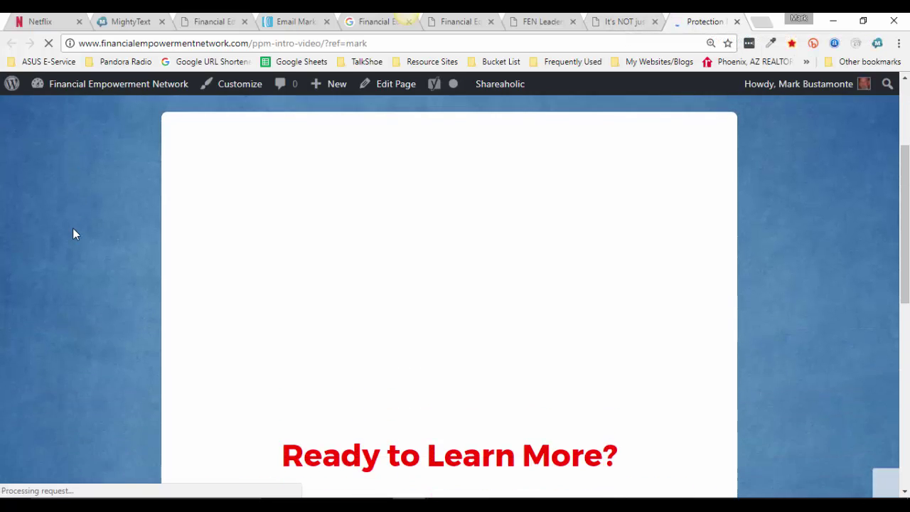
scroll(74, 234, "down", 1)
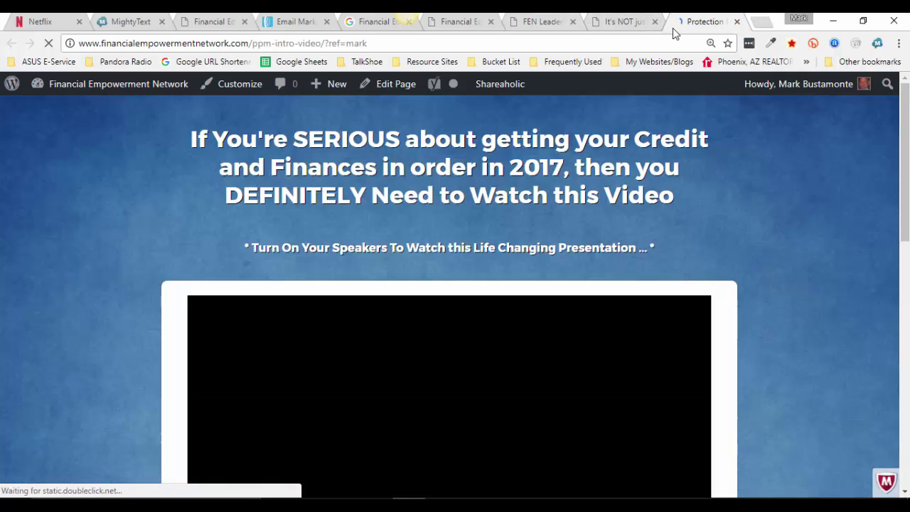
left_click(737, 22)
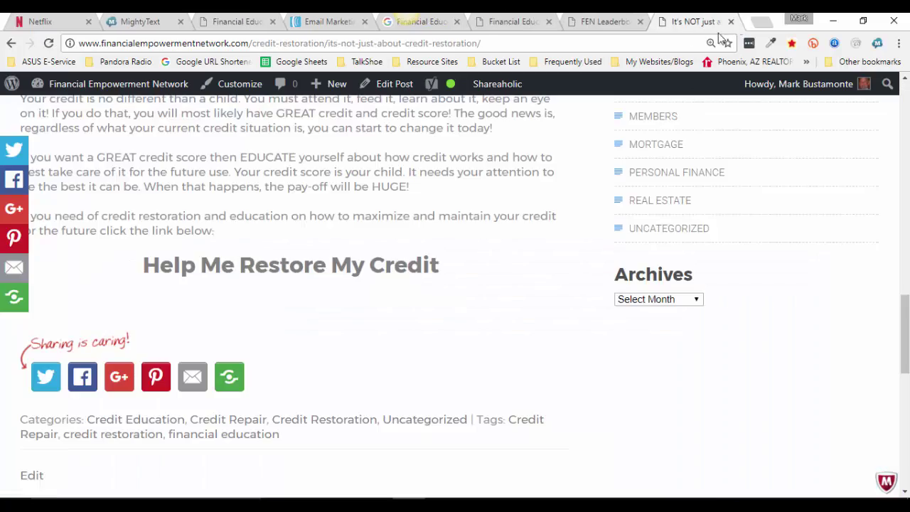
Step: Look over the live post's categories and tags, and examine its entry under Latest News on the site's home page
scroll(455, 346, "down", 4)
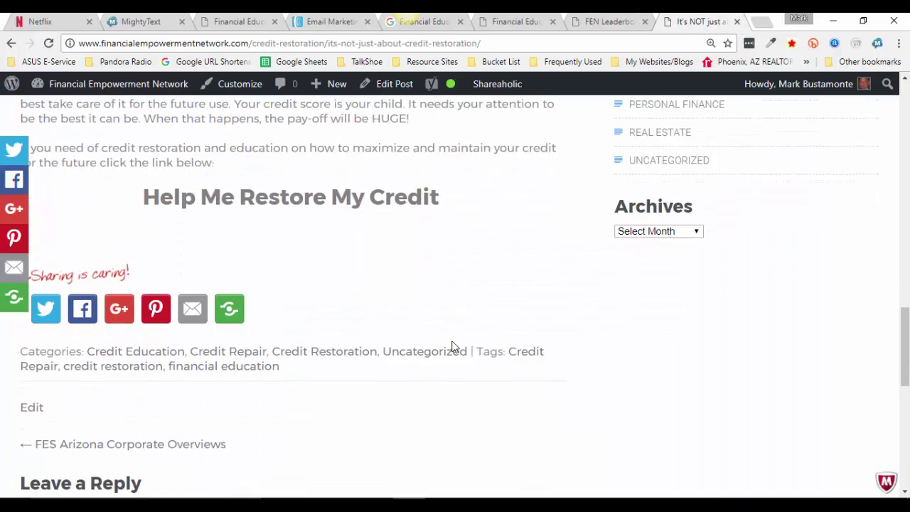
scroll(451, 345, "up", 10)
scroll(453, 343, "up", 8)
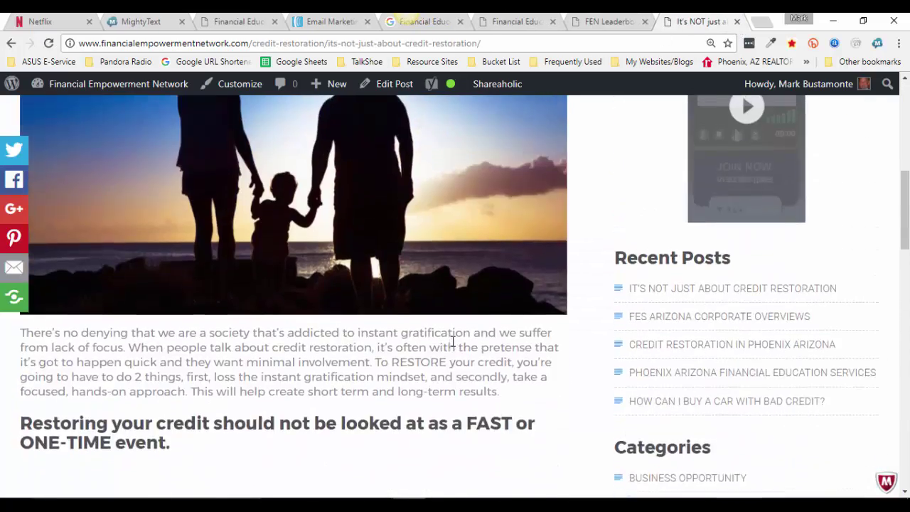
scroll(459, 242, "up", 3)
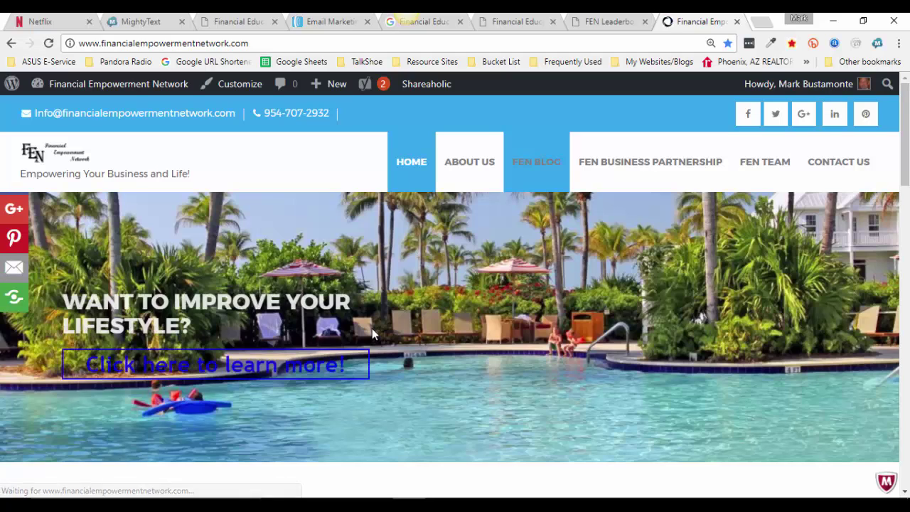
scroll(374, 334, "down", 8)
scroll(375, 334, "down", 5)
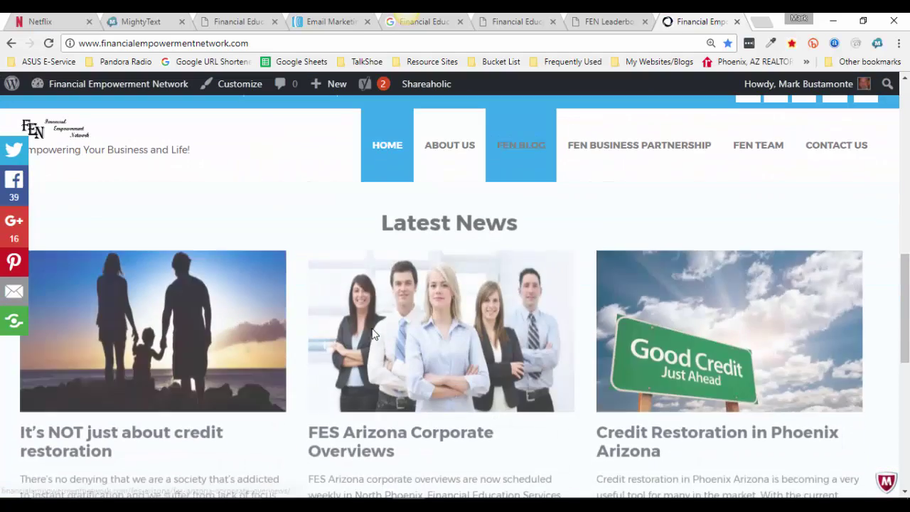
scroll(357, 309, "up", 1)
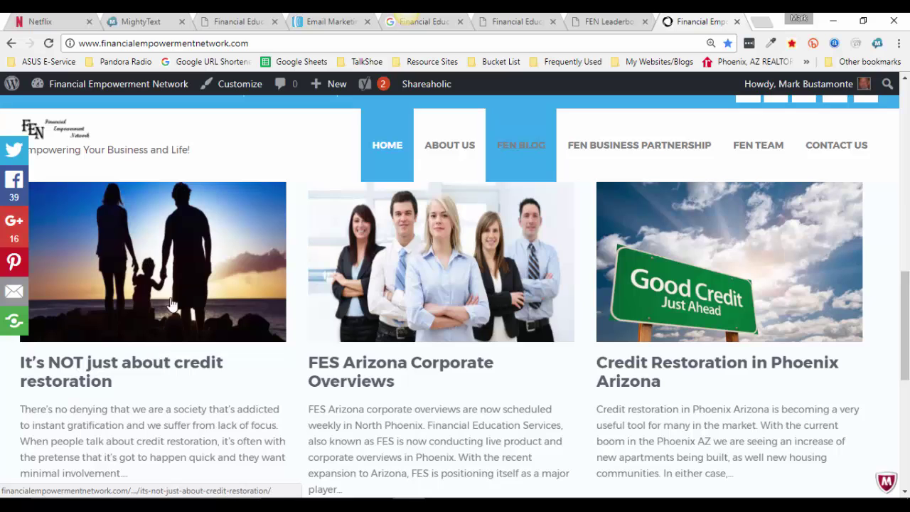
scroll(135, 376, "up", 1)
scroll(132, 391, "down", 2)
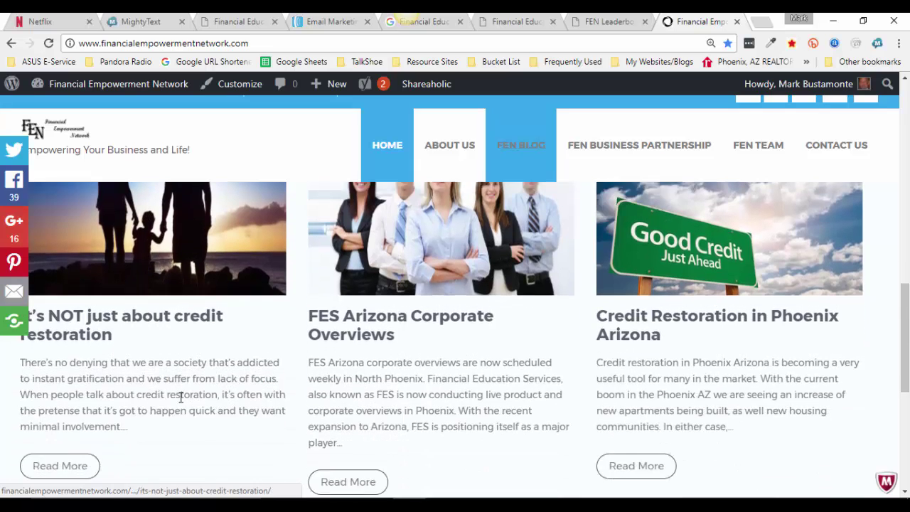
scroll(102, 429, "up", 2)
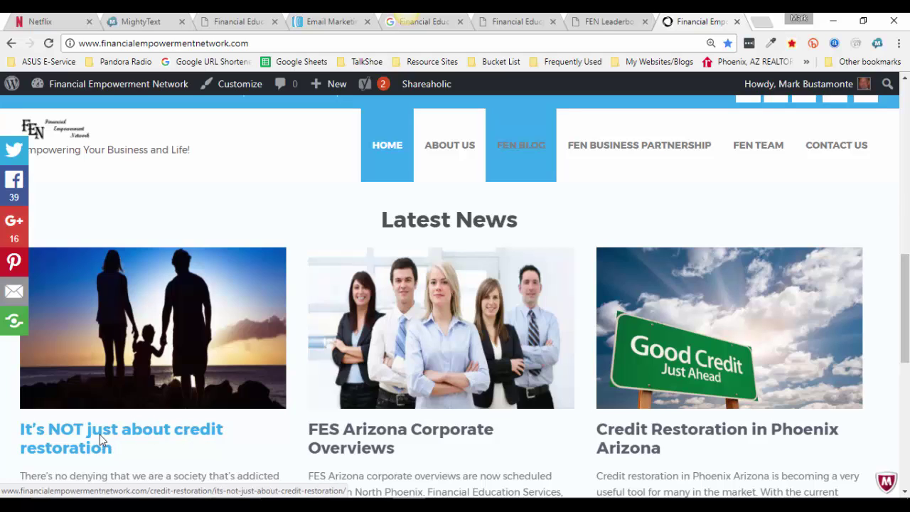
Step: Open "It's NOT just about credit restoration" from Latest News and open the post for editing
left_click(104, 438)
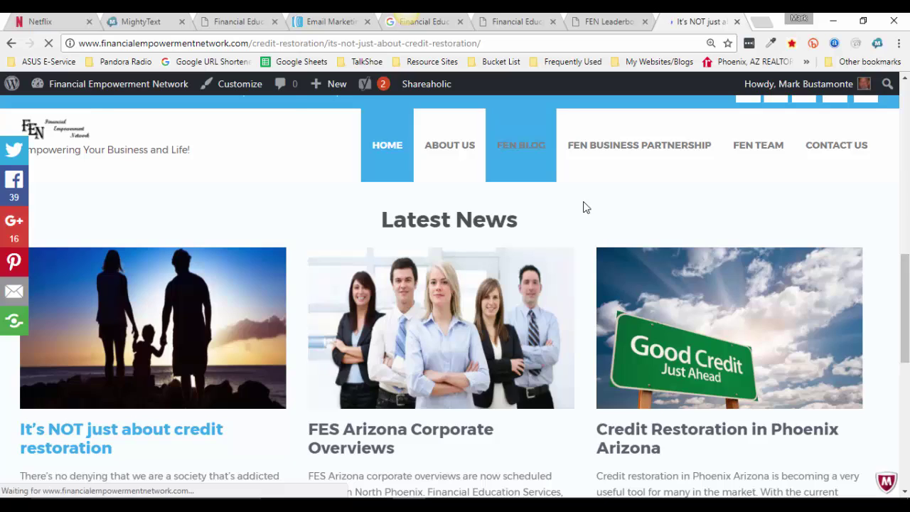
scroll(298, 236, "down", 2)
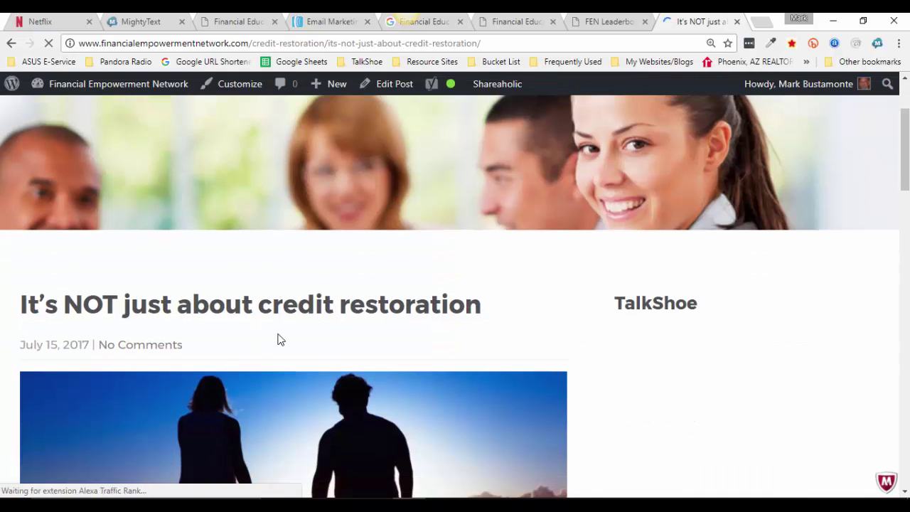
scroll(280, 339, "down", 1)
scroll(278, 339, "down", 1)
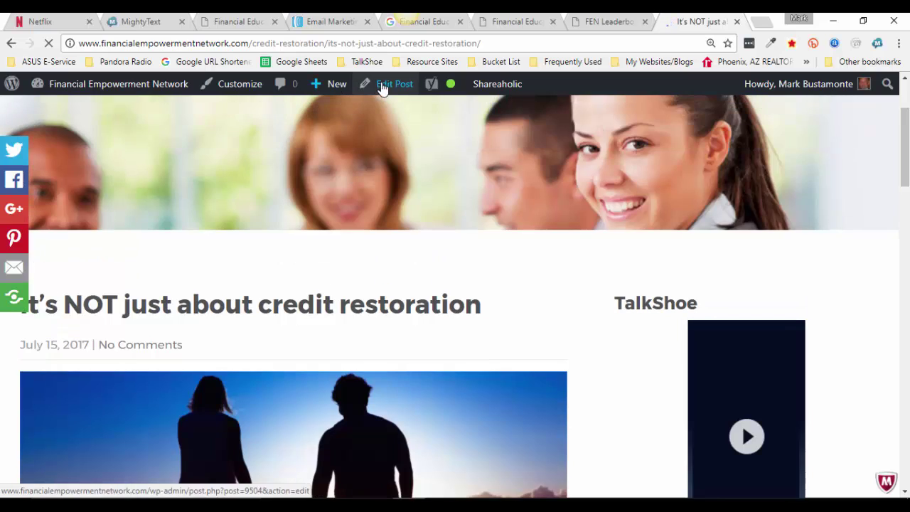
left_click(385, 83)
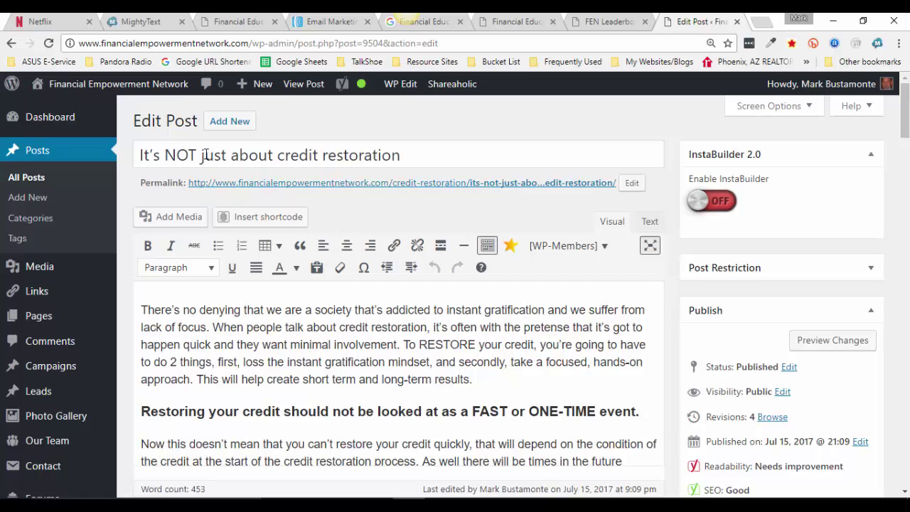
Step: Capitalize the words in the post title so it reads "It's NOT Just About Credit Restoration"
left_click(202, 157)
key("Delete")
type("J")
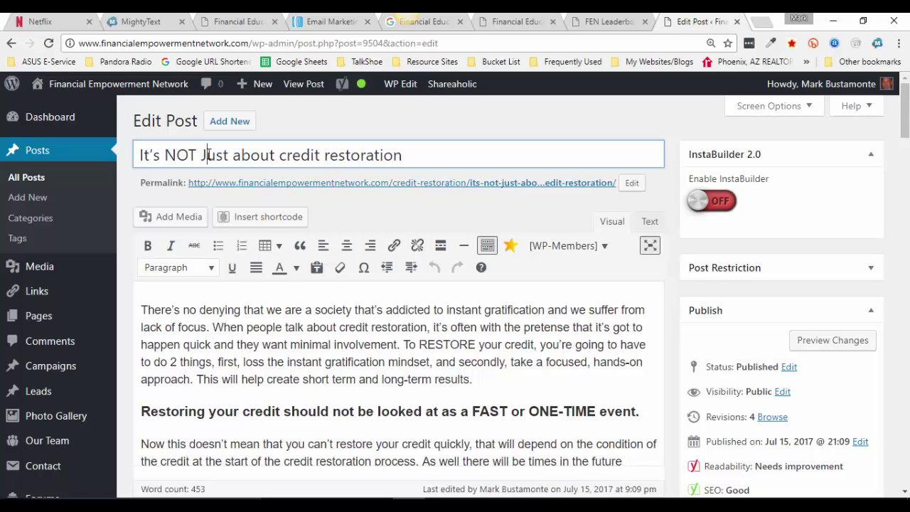
left_click_drag(233, 153, 335, 155)
type("A")
type("C")
type("R")
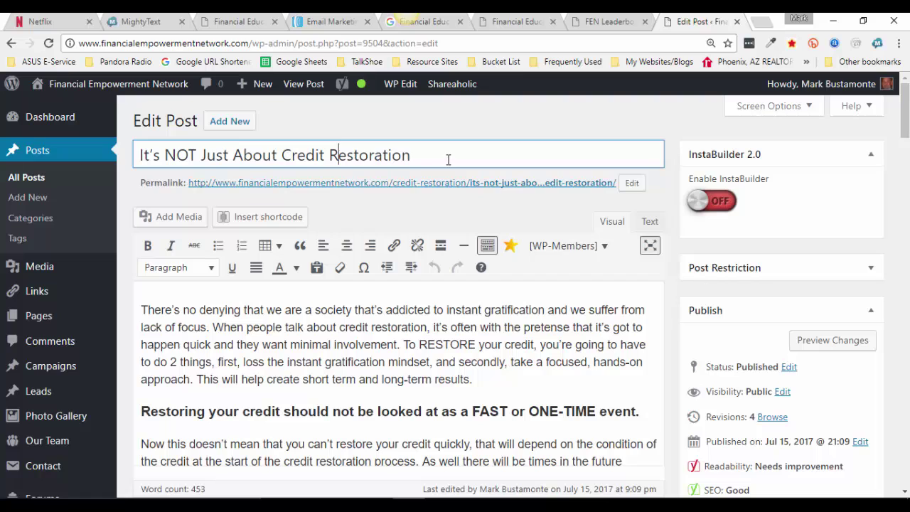
Step: Try "about" in lower case in the post title and change it back to "About"
left_click(430, 151)
left_click_drag(239, 155, 242, 154)
type("a")
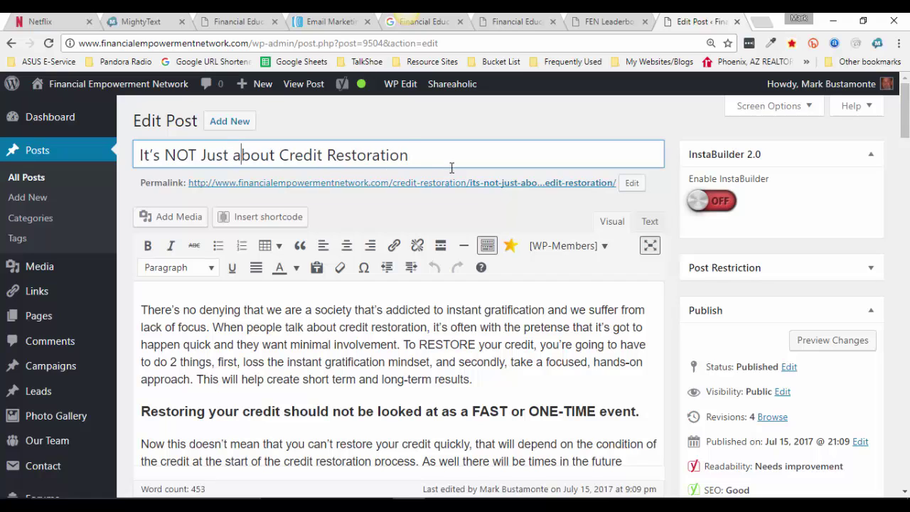
left_click_drag(236, 158, 238, 155)
type("S")
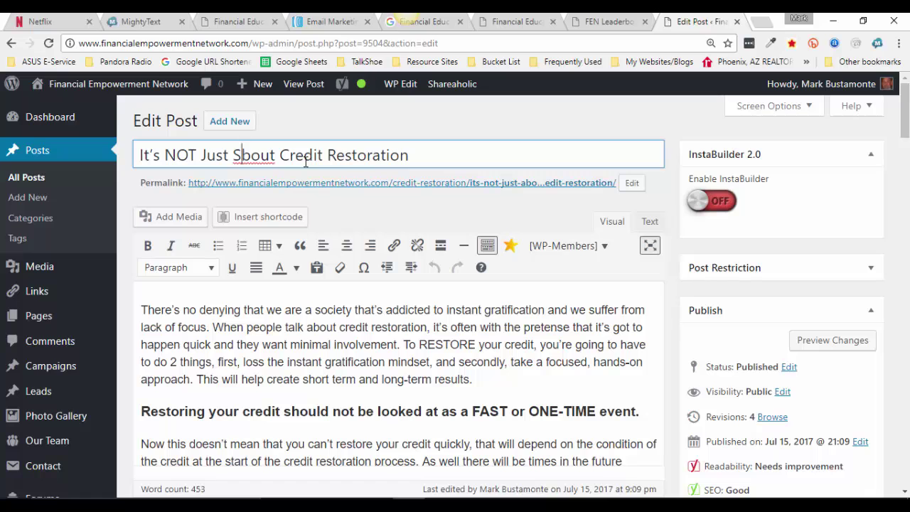
key("BackSpace")
type("A")
key("End")
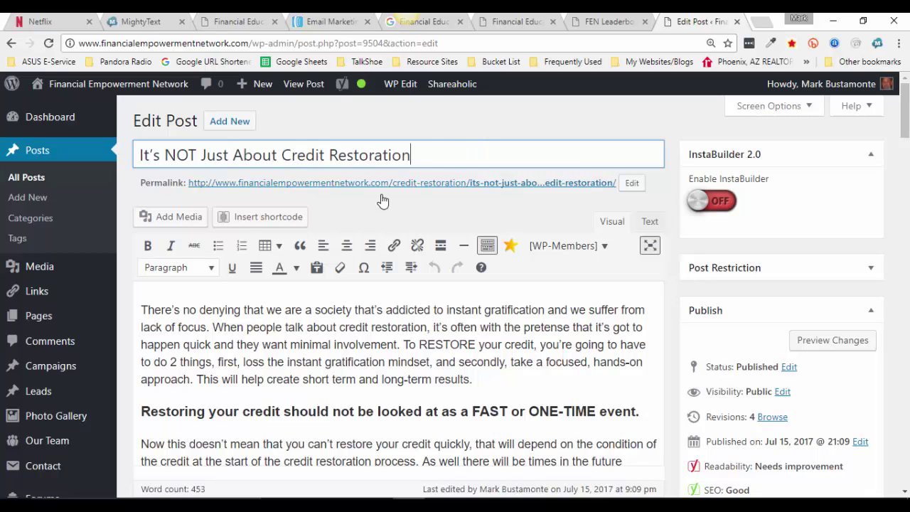
Step: Update the published post to save its retyped title
scroll(748, 281, "down", 3)
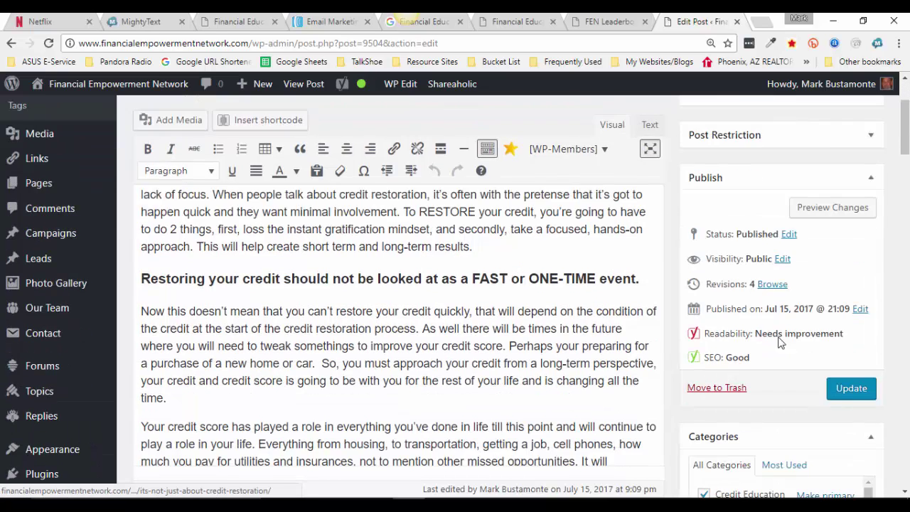
left_click(853, 329)
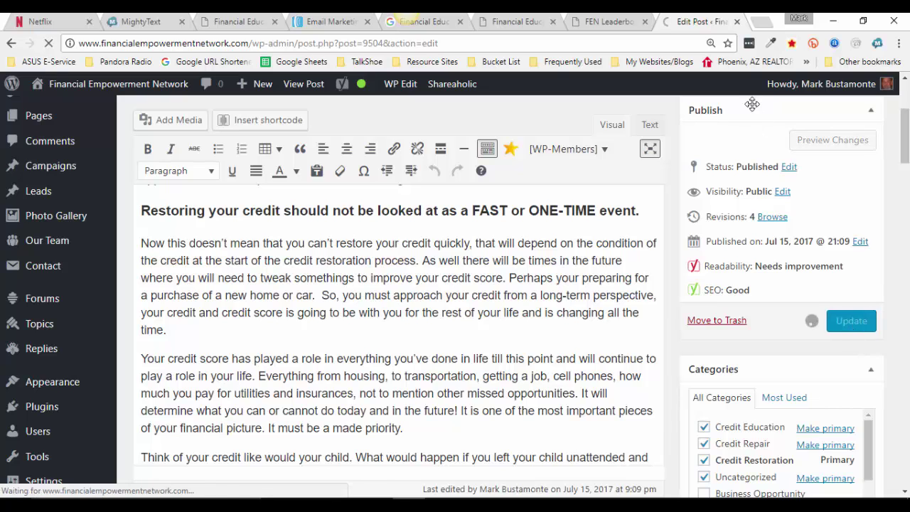
Step: Open onlywire.com in a new browser tab
left_click(758, 20)
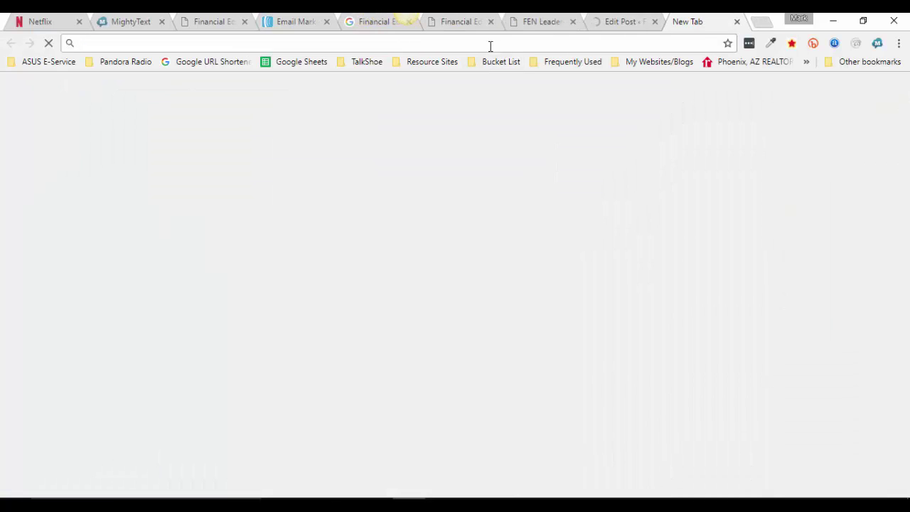
type("ov")
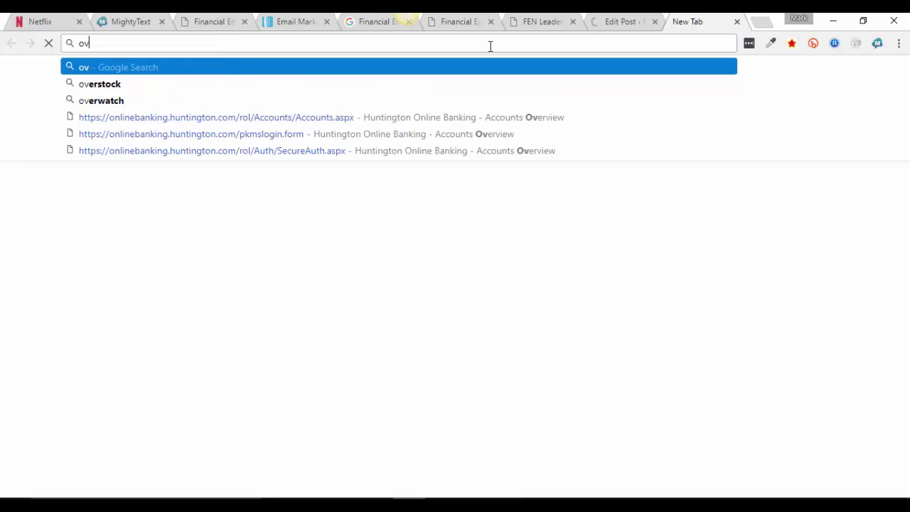
type("er")
key("BackSpace")
key("BackSpace")
key("BackSpace")
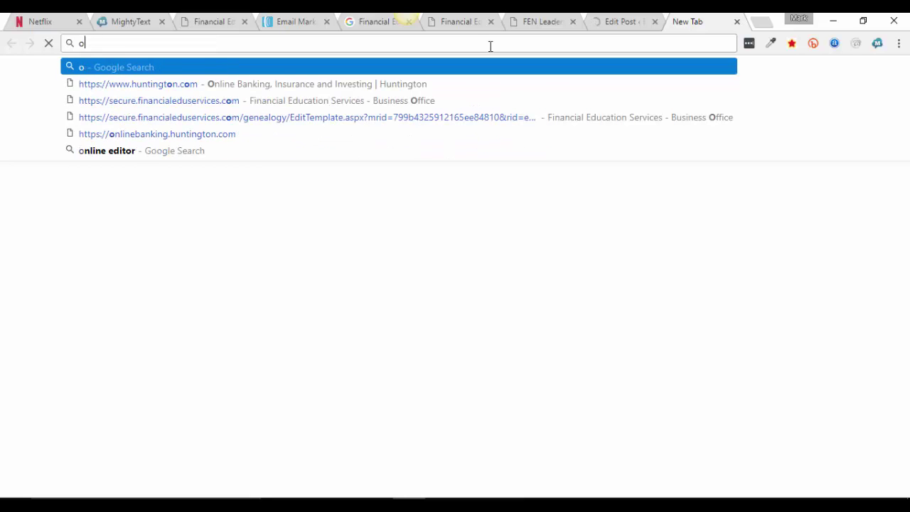
type("nly")
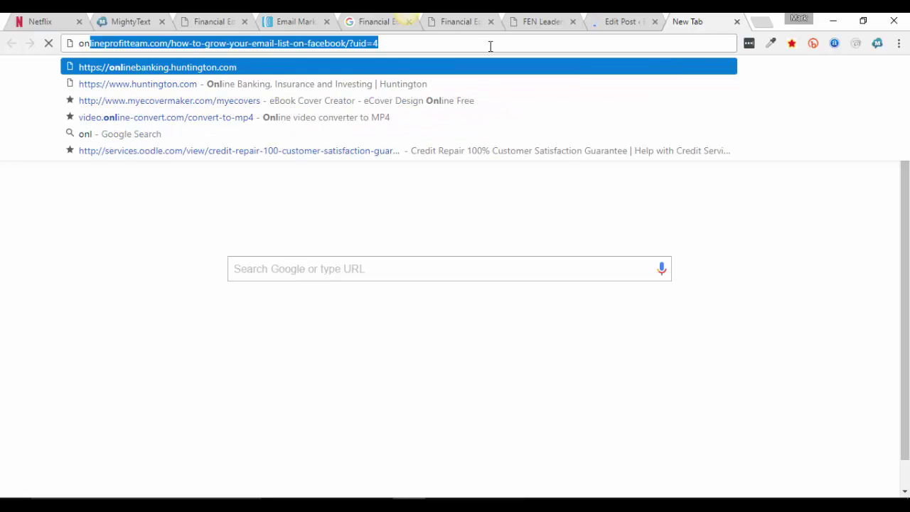
type("wire")
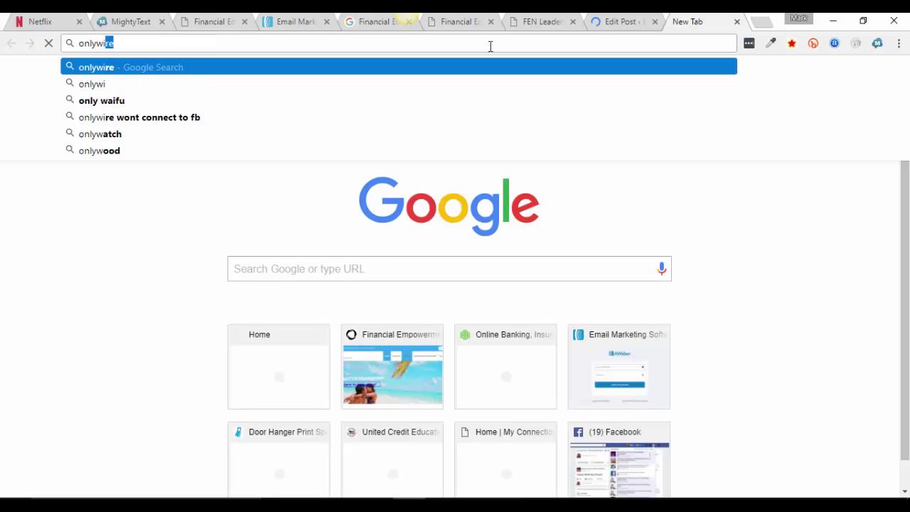
type(".com'")
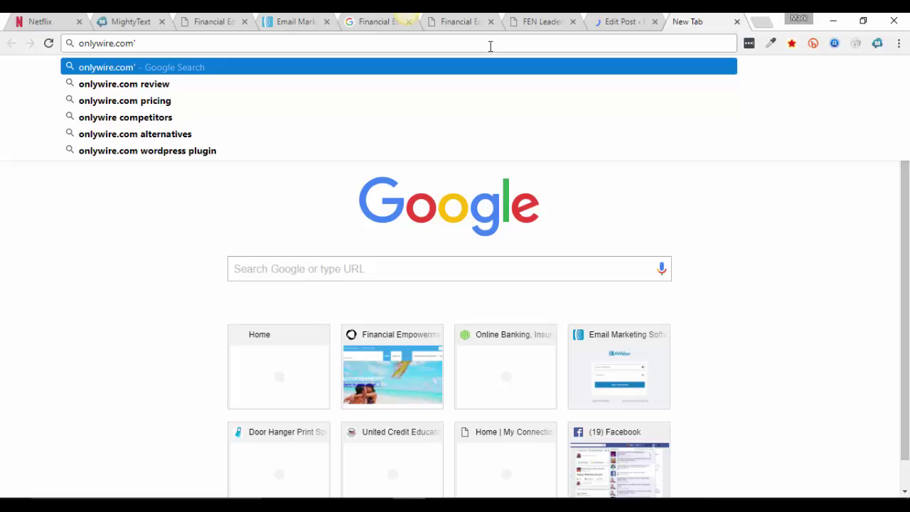
key("BackSpace")
key("Return")
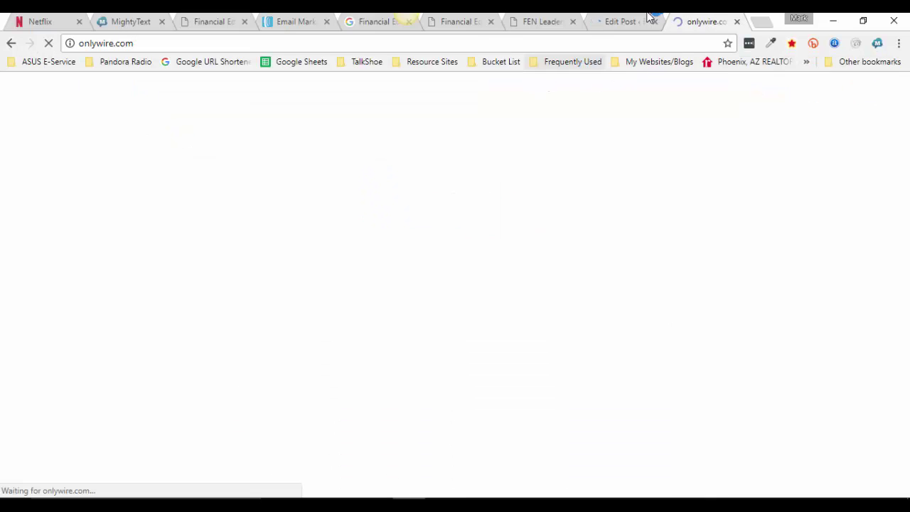
Step: Return to the post editor and copy the link address of the post's permalink
left_click(608, 21)
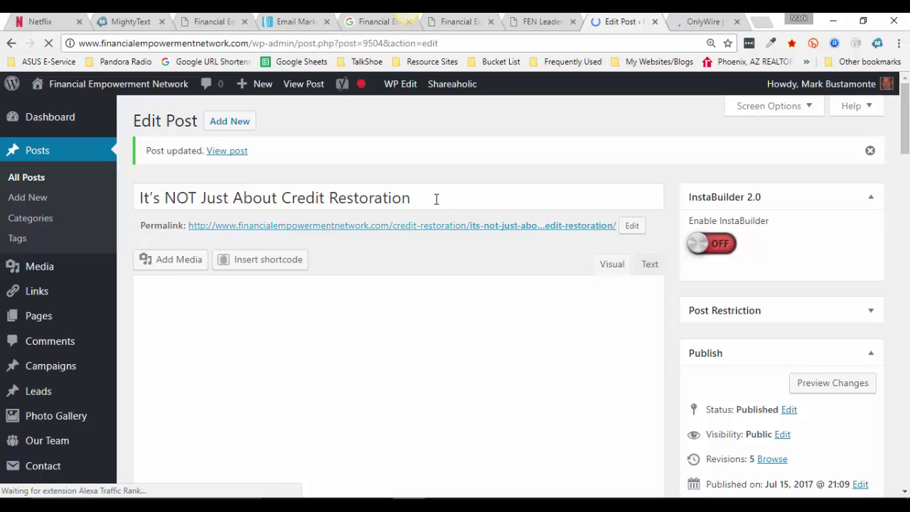
left_click(436, 199)
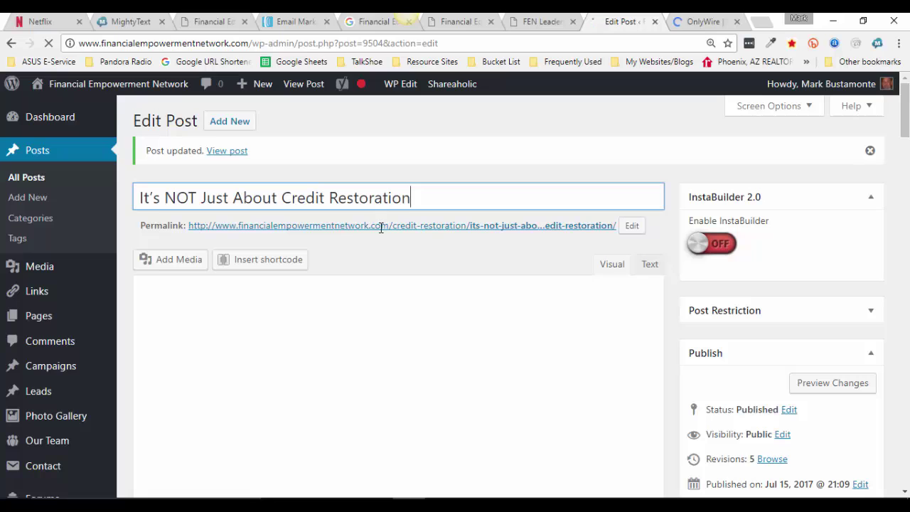
right_click(381, 228)
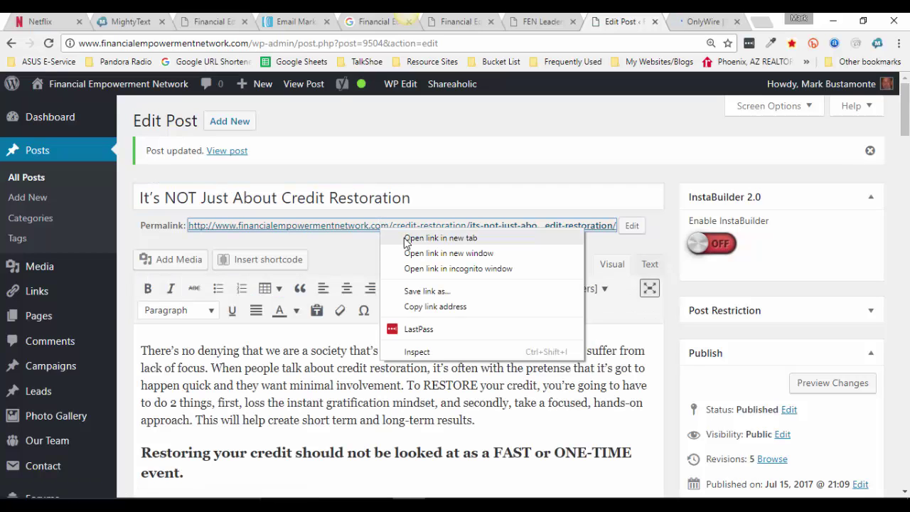
left_click(420, 307)
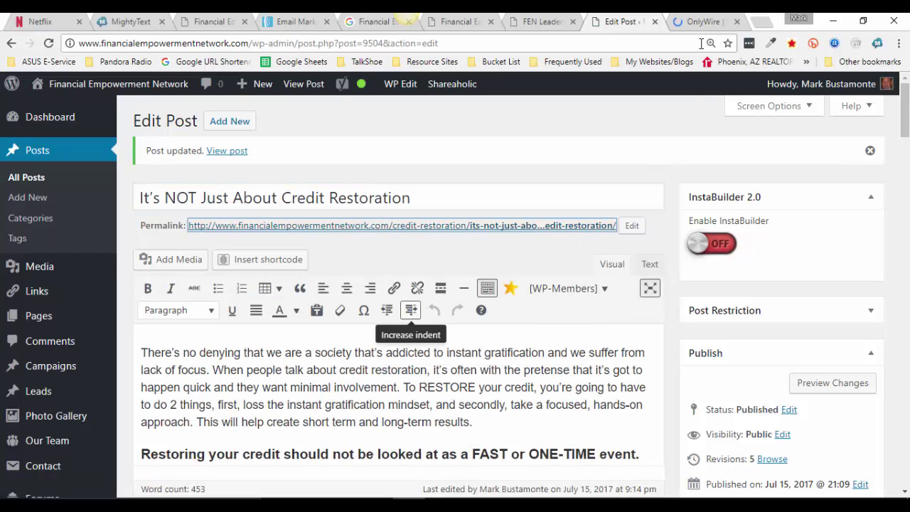
Step: Switch back to the OnlyWire site and log in to the account
left_click(711, 23)
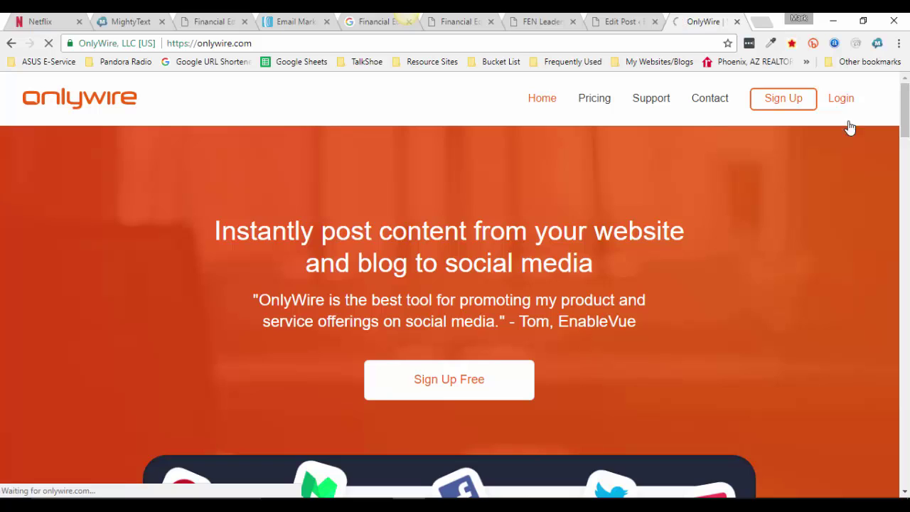
left_click(849, 124)
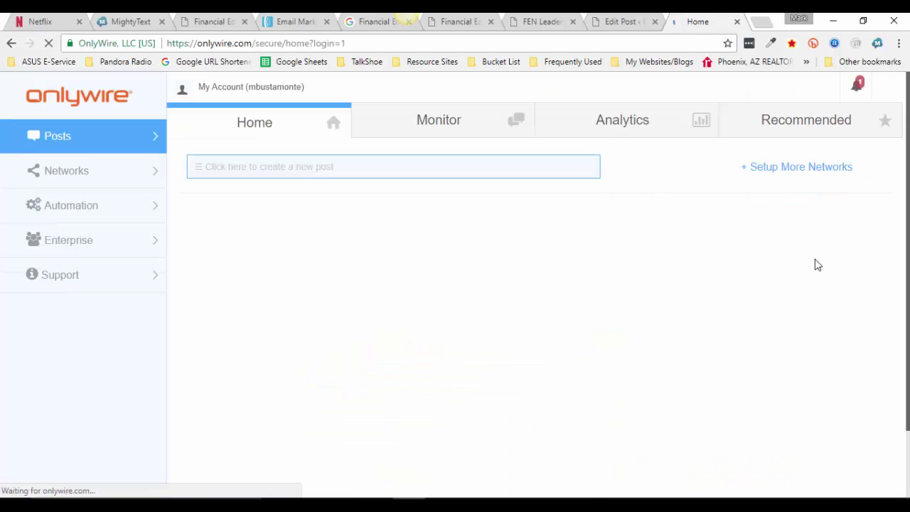
left_click(238, 163)
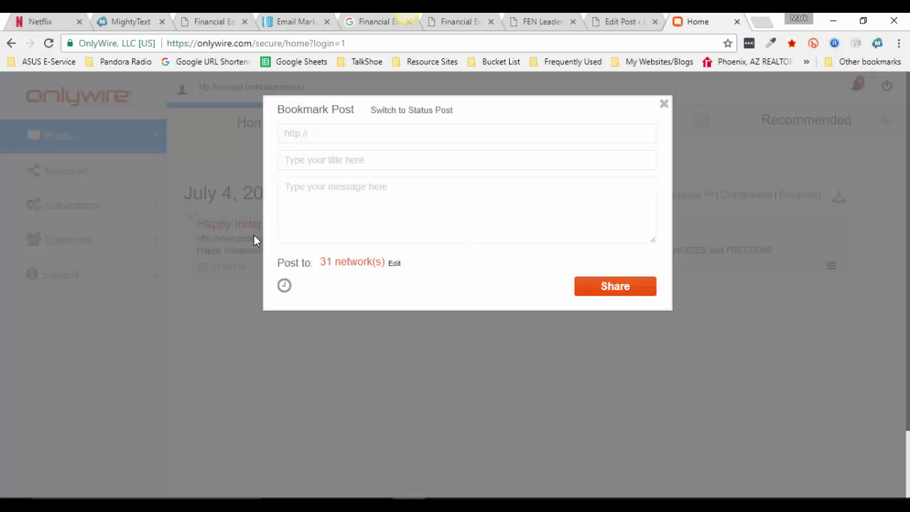
left_click(664, 105)
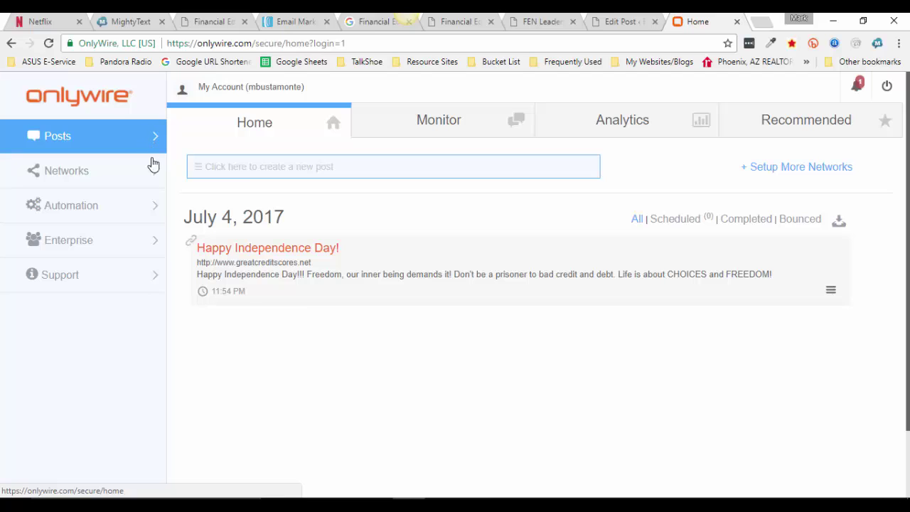
left_click(354, 169)
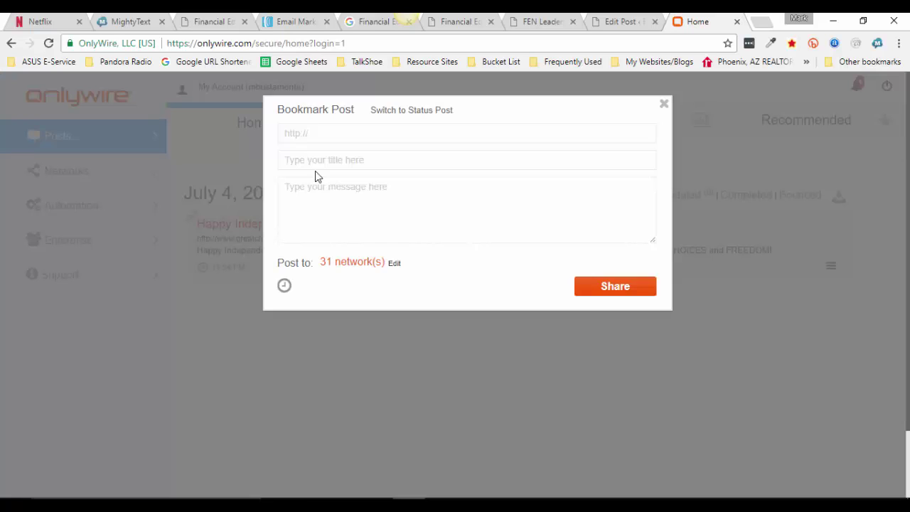
left_click(331, 133)
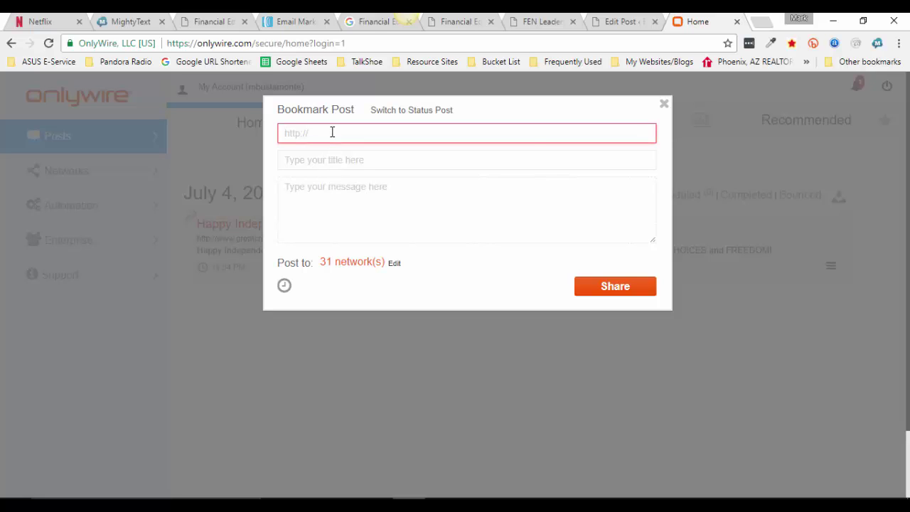
type("http://www.financialempowermentnetwork.com/credit-restoration/its-not-just-about-credit-restoration/")
left_click(341, 161)
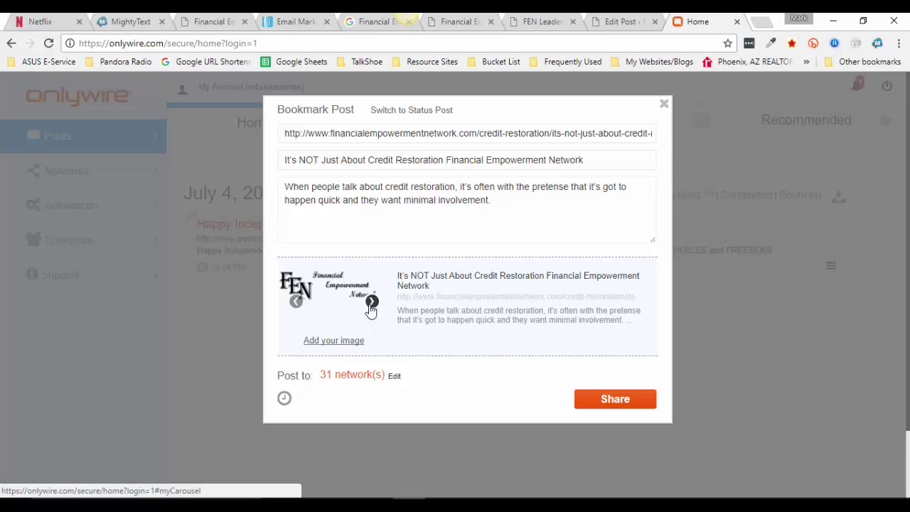
left_click(371, 309)
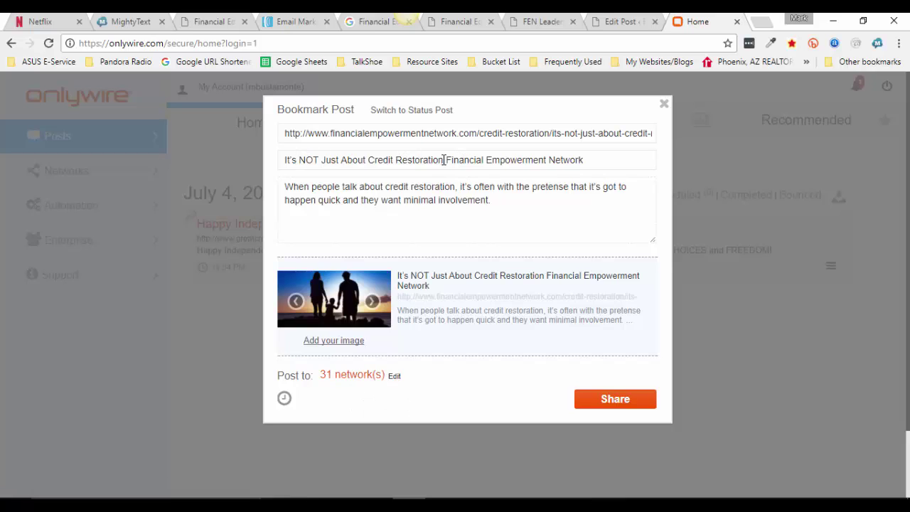
Step: Remove "Financial Empowerment Network" from the end of the bookmark's title and share the post
left_click_drag(445, 160, 591, 152)
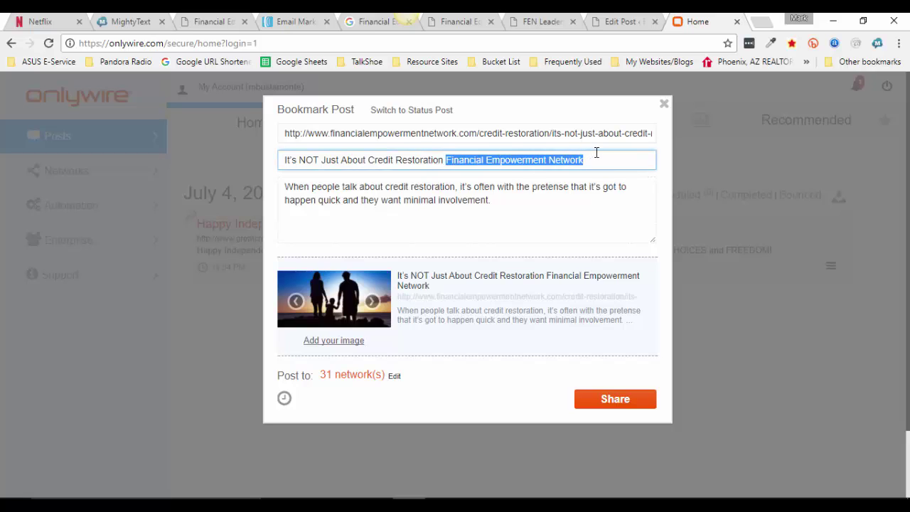
key("BackSpace")
left_click(492, 228)
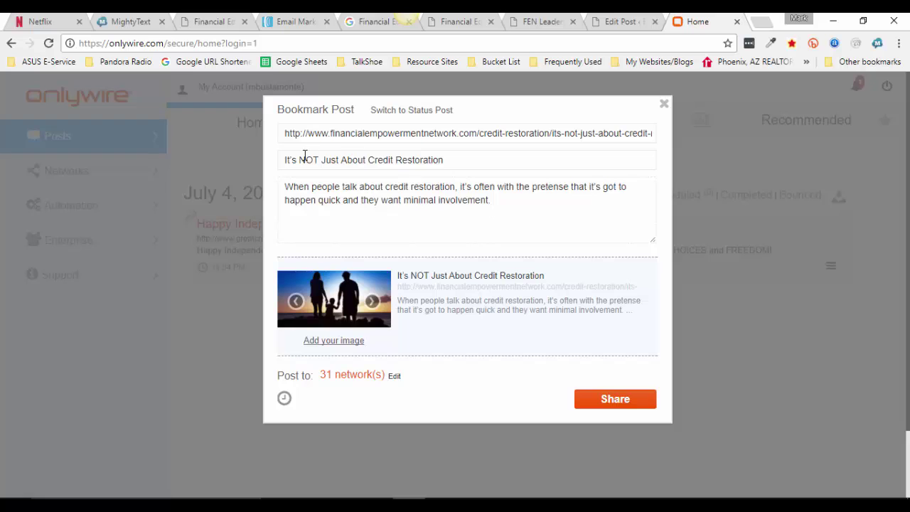
left_click(617, 402)
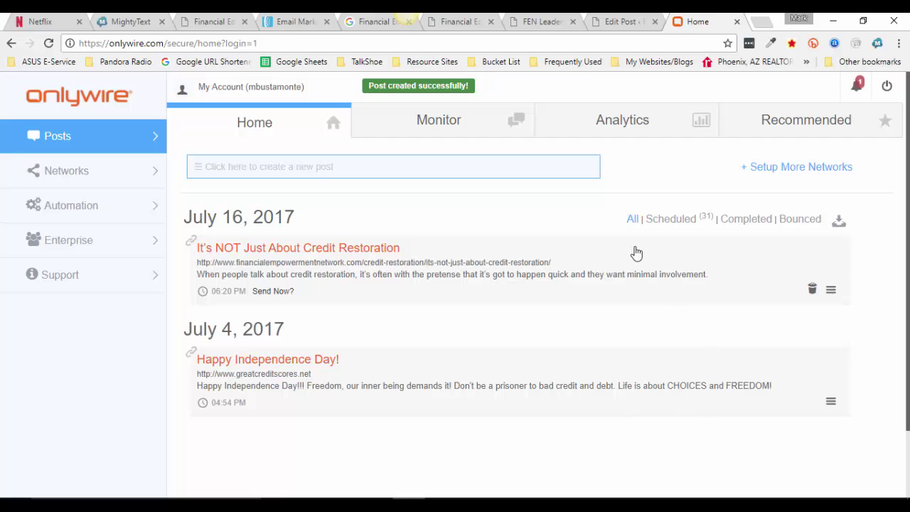
Step: Filter the posts to scheduled ones and examine the list of networks scheduled for "It's NOT Just About Credit Restoration"
left_click(688, 222)
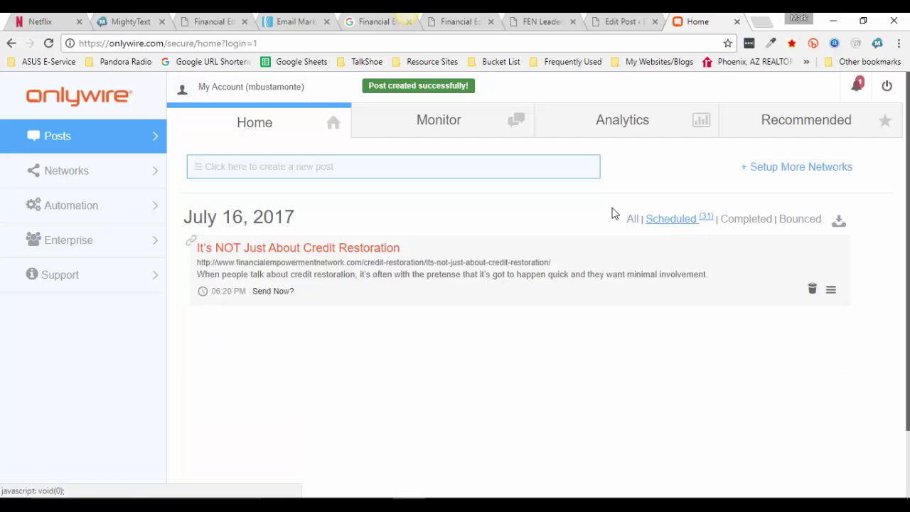
left_click(831, 291)
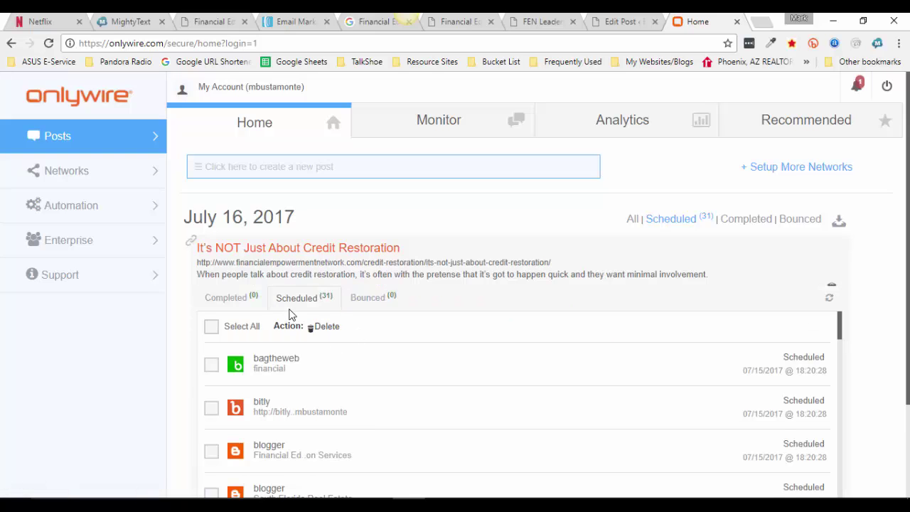
scroll(255, 363, "down", 3)
scroll(255, 362, "down", 10)
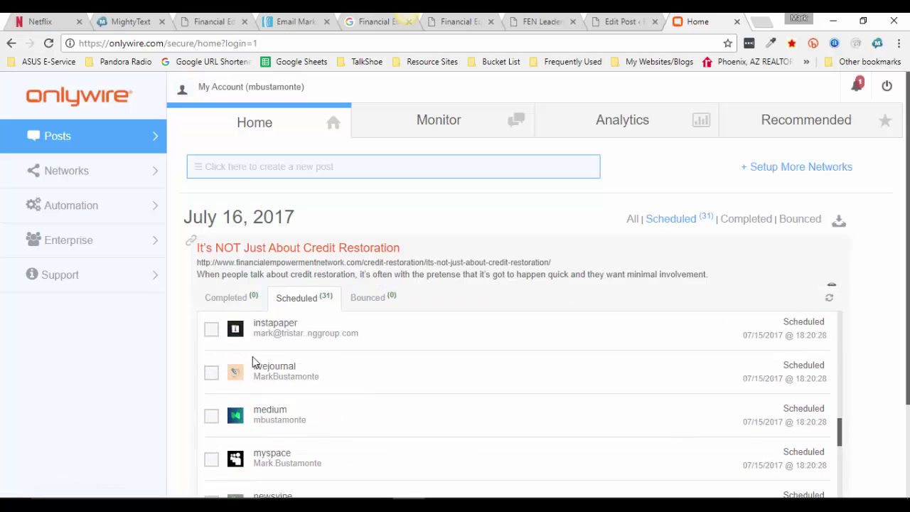
scroll(504, 445, "down", 1)
scroll(434, 400, "up", 8)
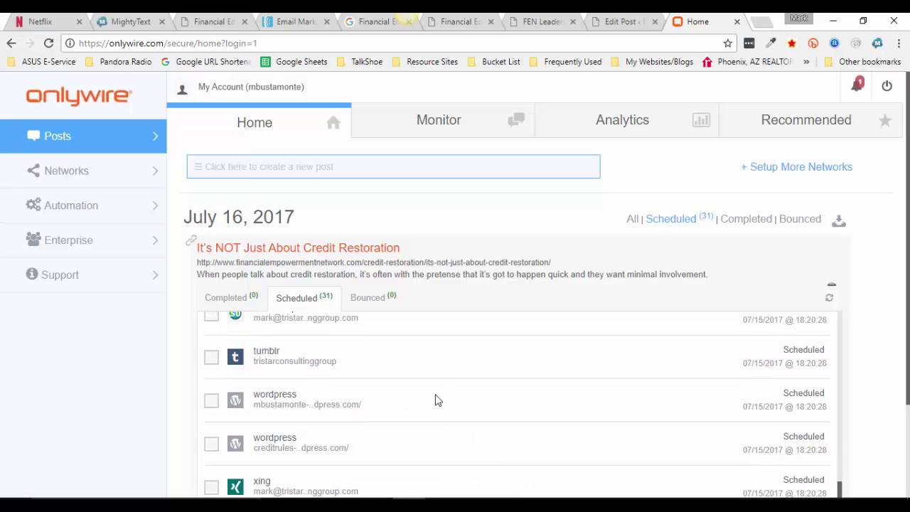
scroll(436, 400, "down", 8)
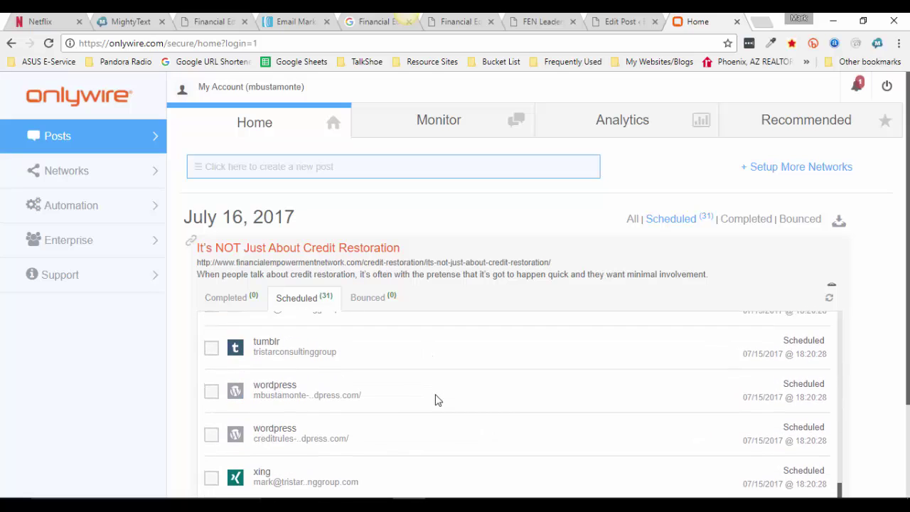
scroll(436, 400, "up", 6)
scroll(436, 401, "up", 3)
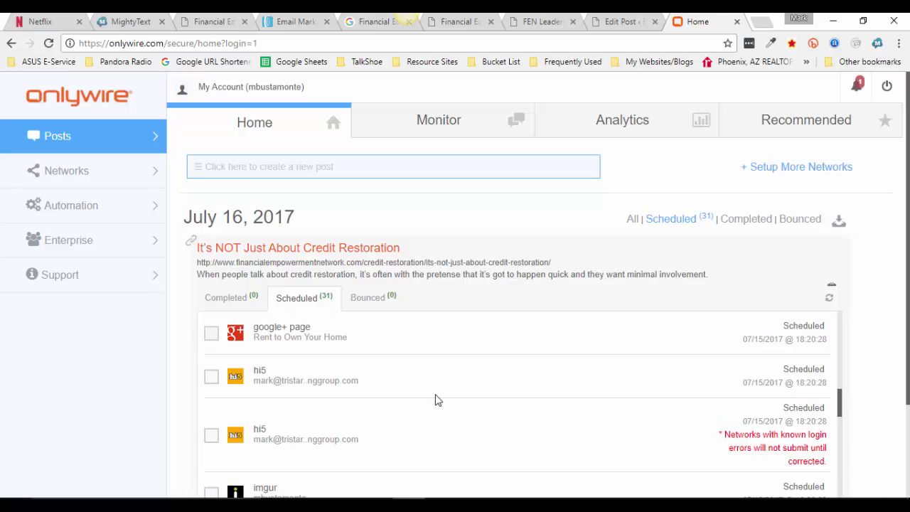
scroll(436, 401, "down", 8)
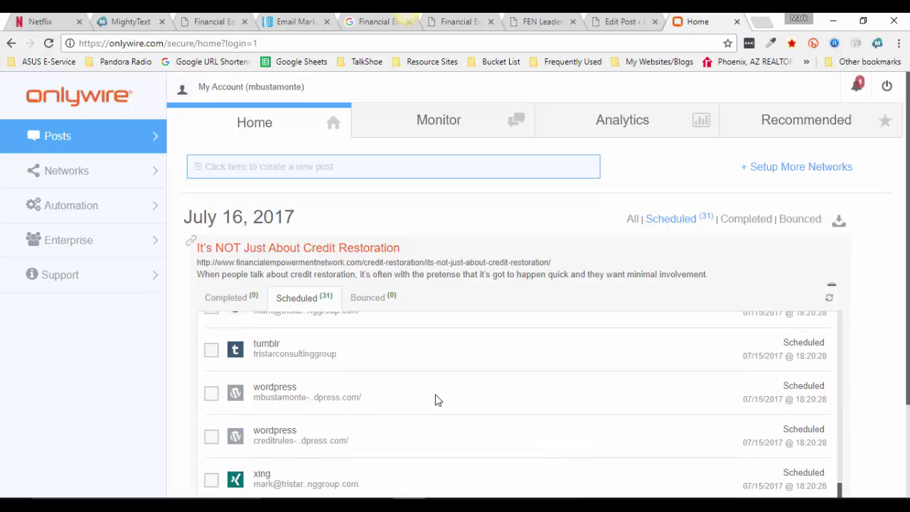
scroll(436, 400, "up", 10)
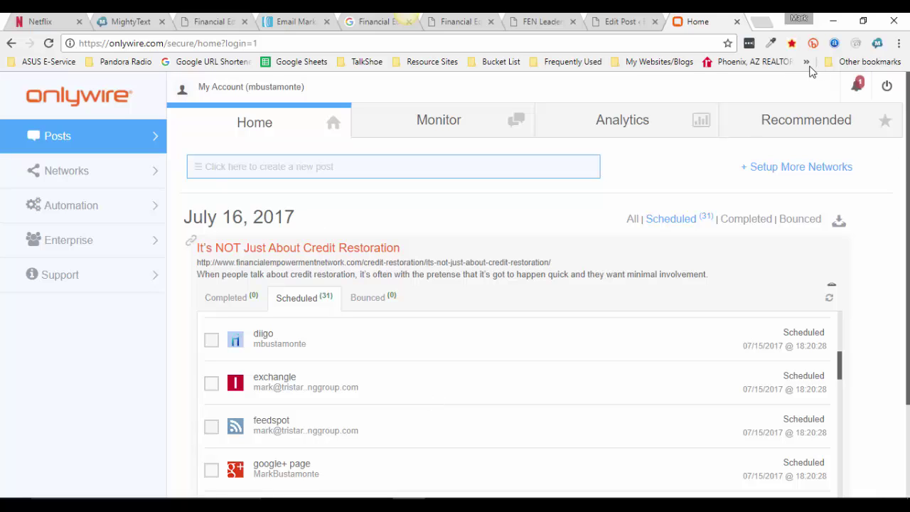
Step: Return to the WordPress post editor and review the article's text, categories, tags, featured image, OnlyWire option and Yoast SEO snippet
left_click(638, 26)
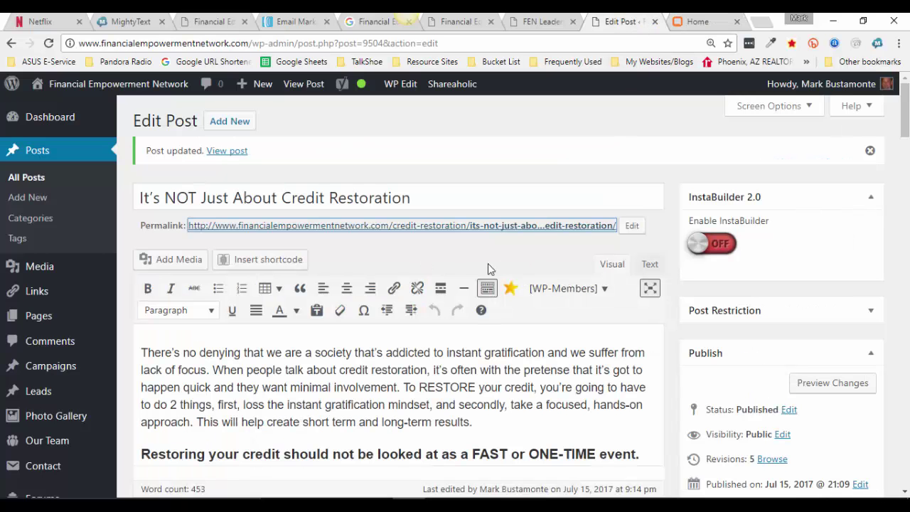
scroll(794, 459, "down", 4)
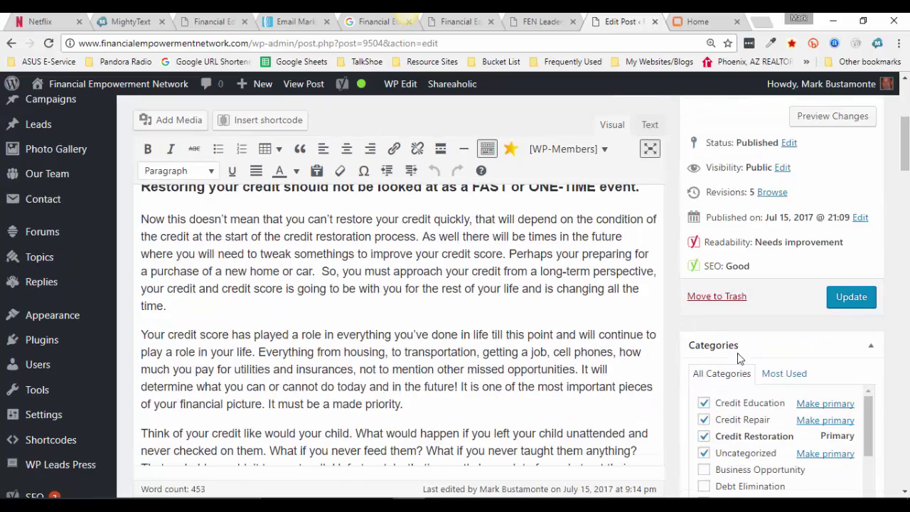
scroll(740, 356, "down", 1)
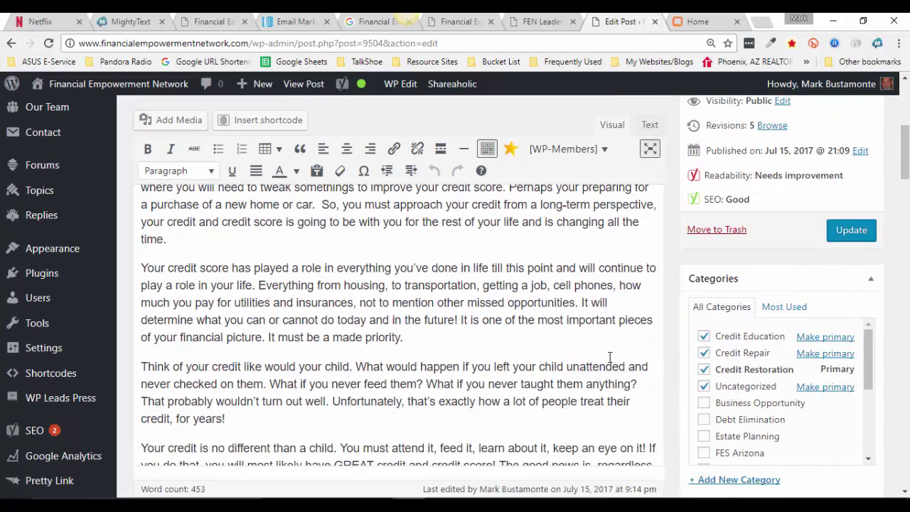
scroll(610, 358, "down", 1)
scroll(610, 358, "down", 1)
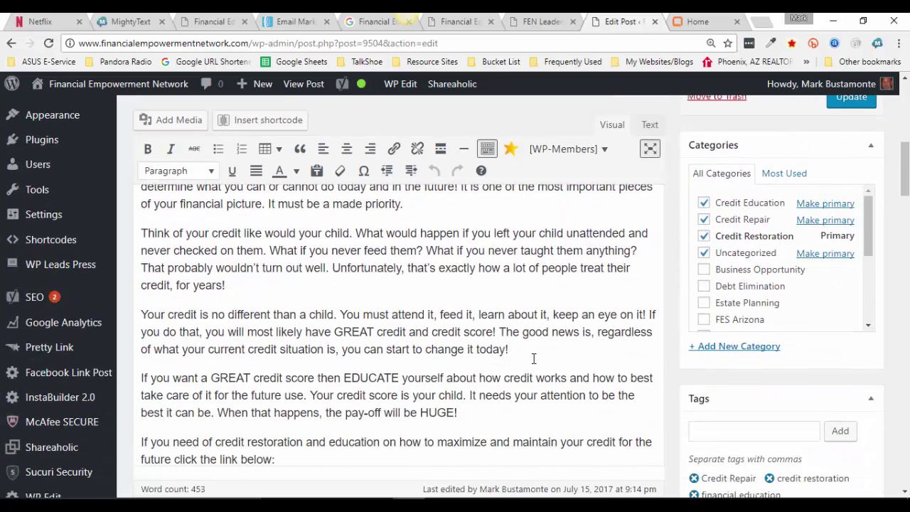
scroll(464, 361, "down", 1)
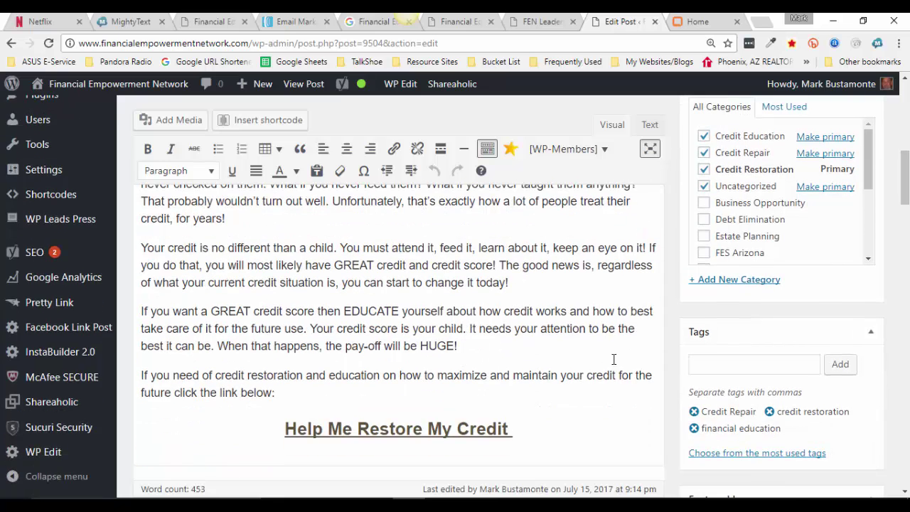
scroll(630, 363, "down", 3)
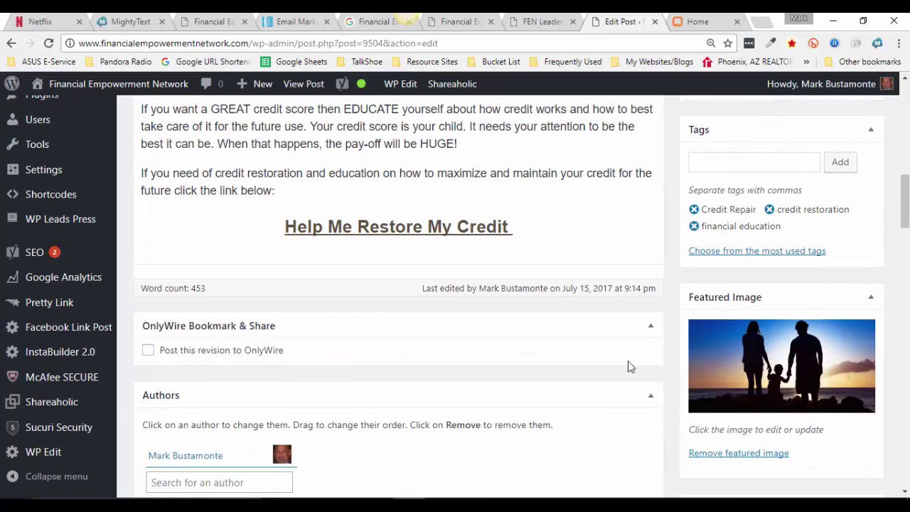
scroll(629, 366, "down", 3)
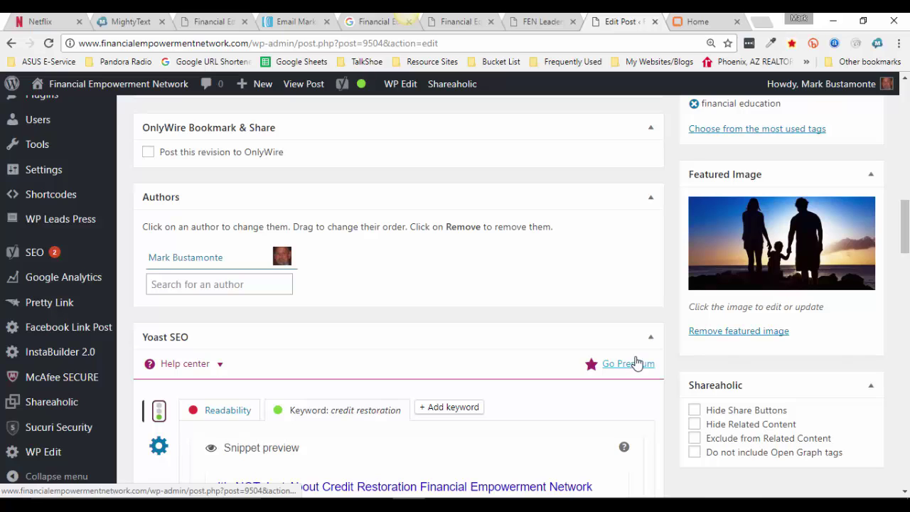
scroll(639, 359, "down", 3)
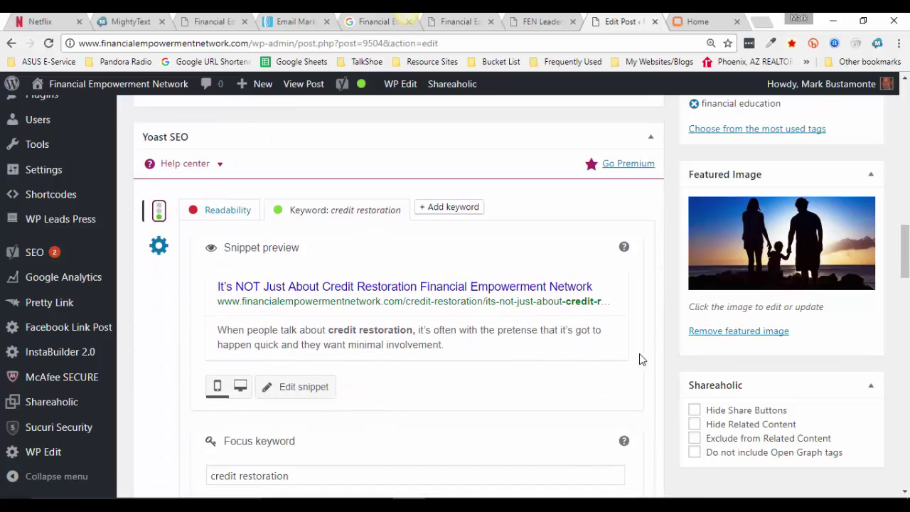
scroll(639, 359, "up", 4)
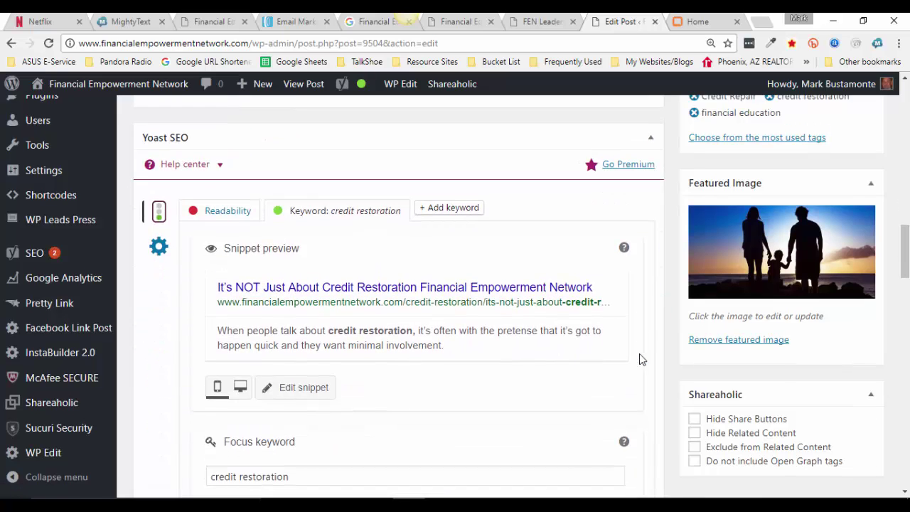
scroll(639, 359, "up", 1)
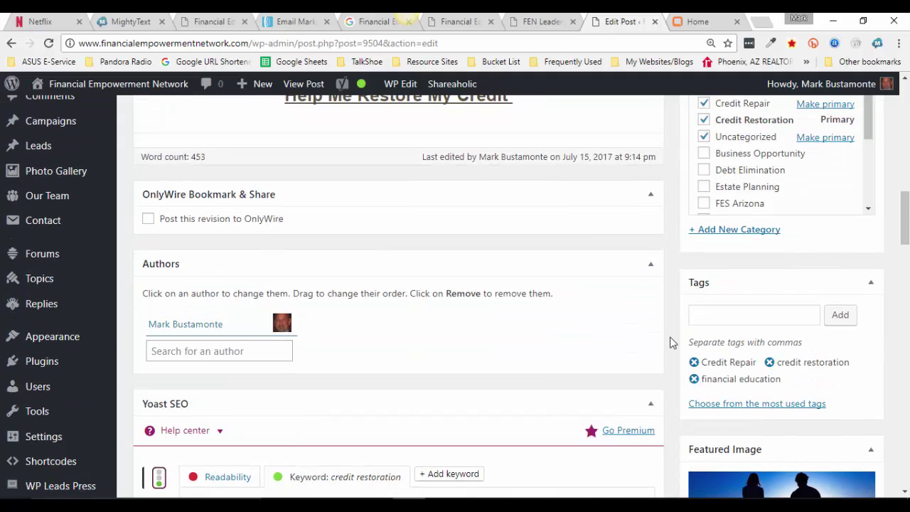
scroll(330, 350, "down", 2)
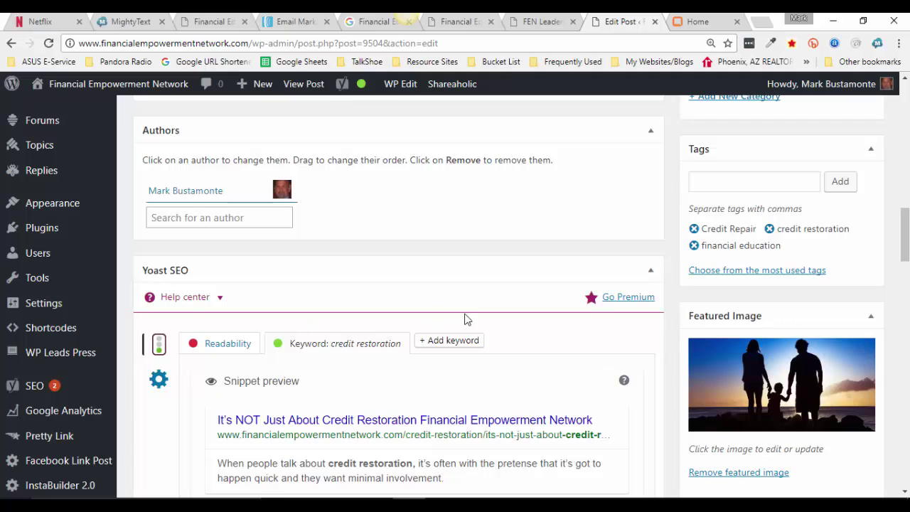
scroll(465, 314, "up", 6)
scroll(554, 483, "up", 3)
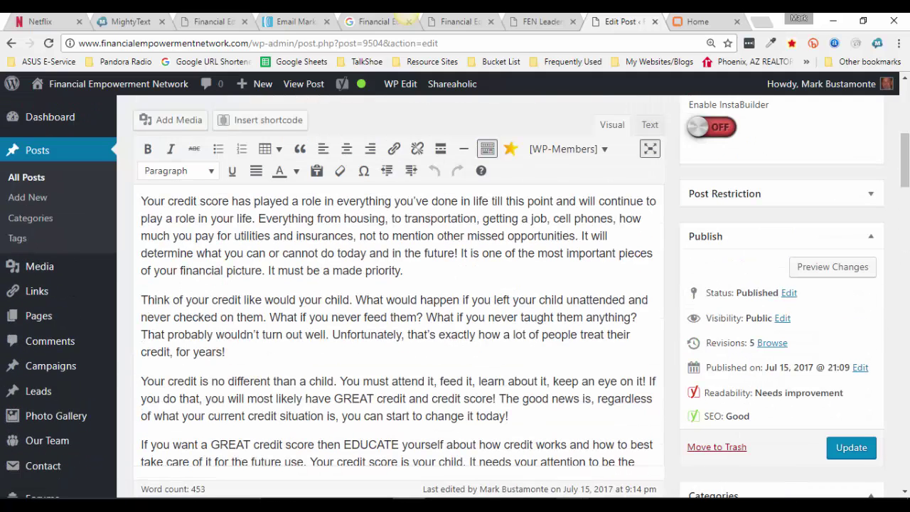